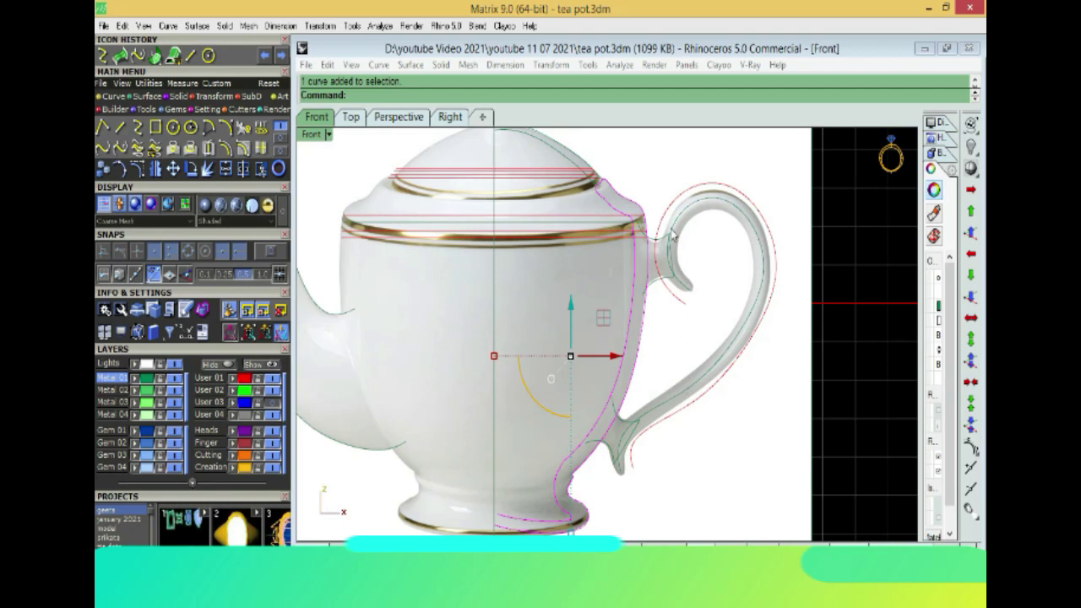
click(792, 285)
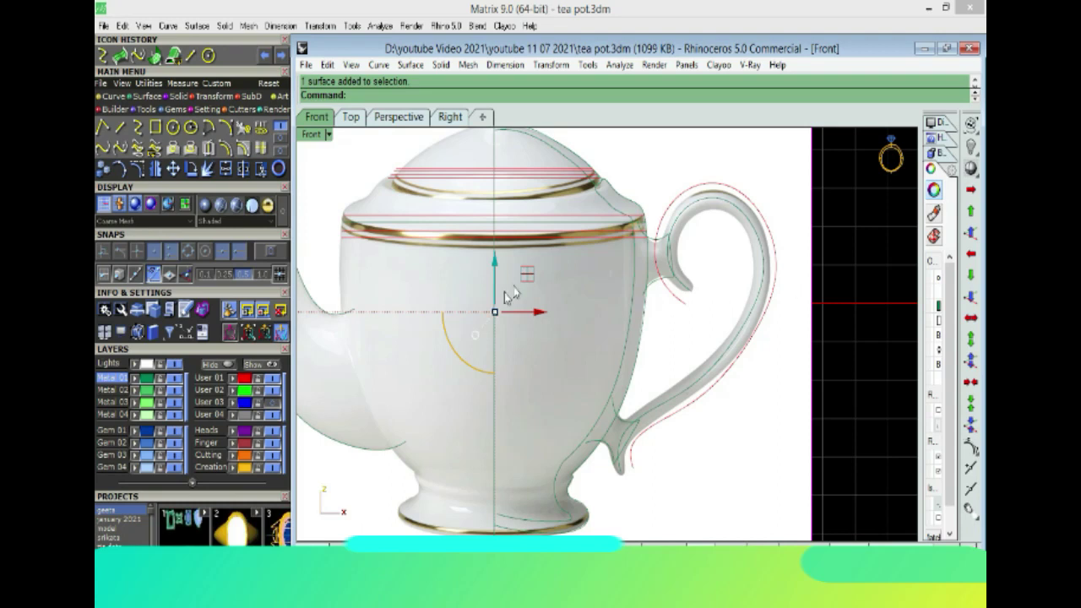
right_drag(638, 251, 647, 307)
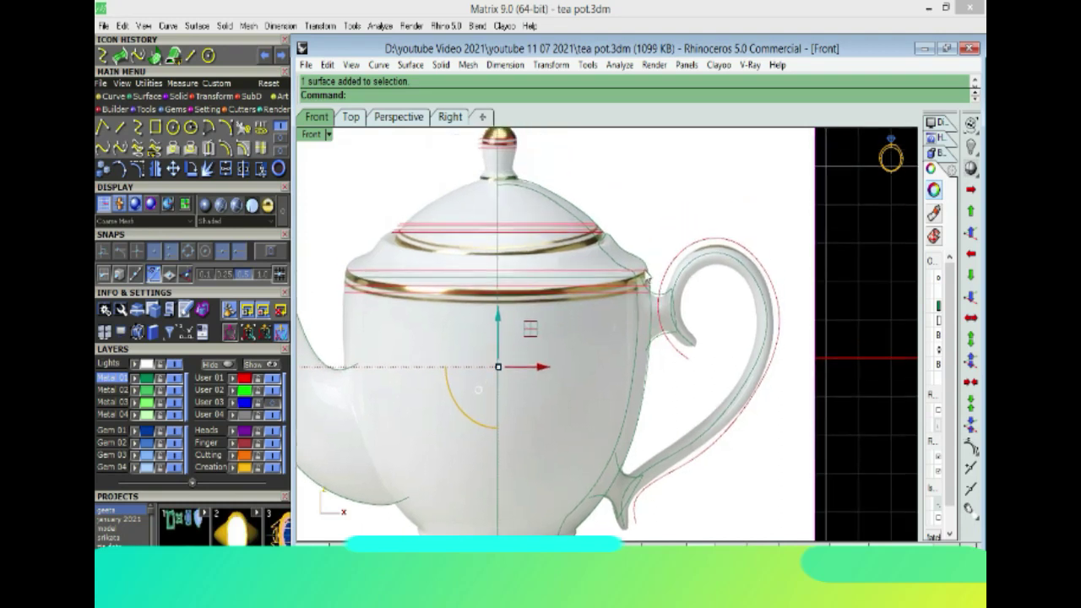
scroll(723, 258, up, 5)
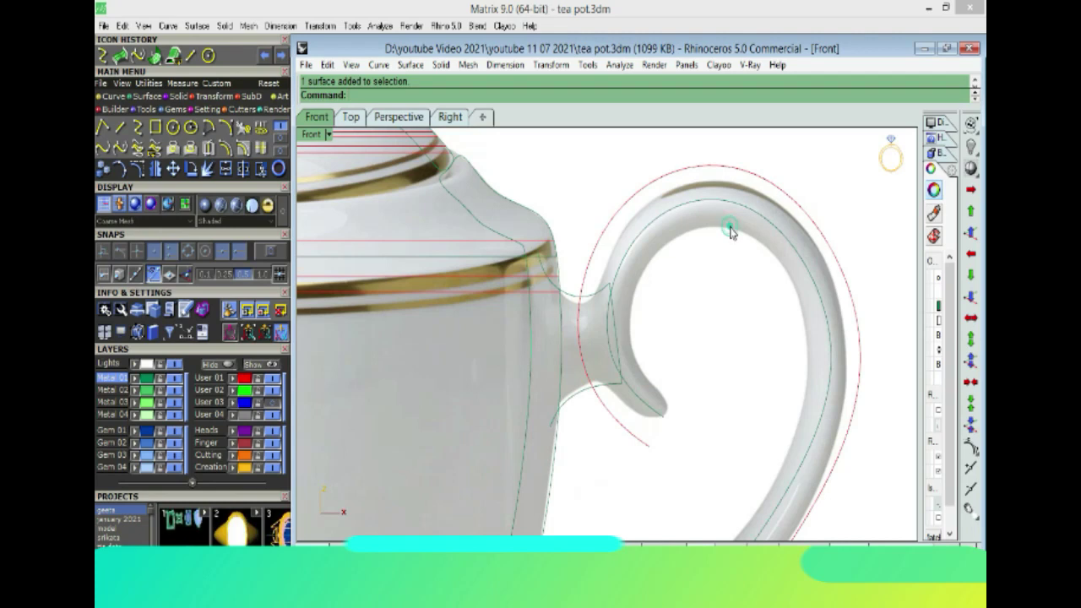
scroll(660, 345, down, 3)
click(702, 216)
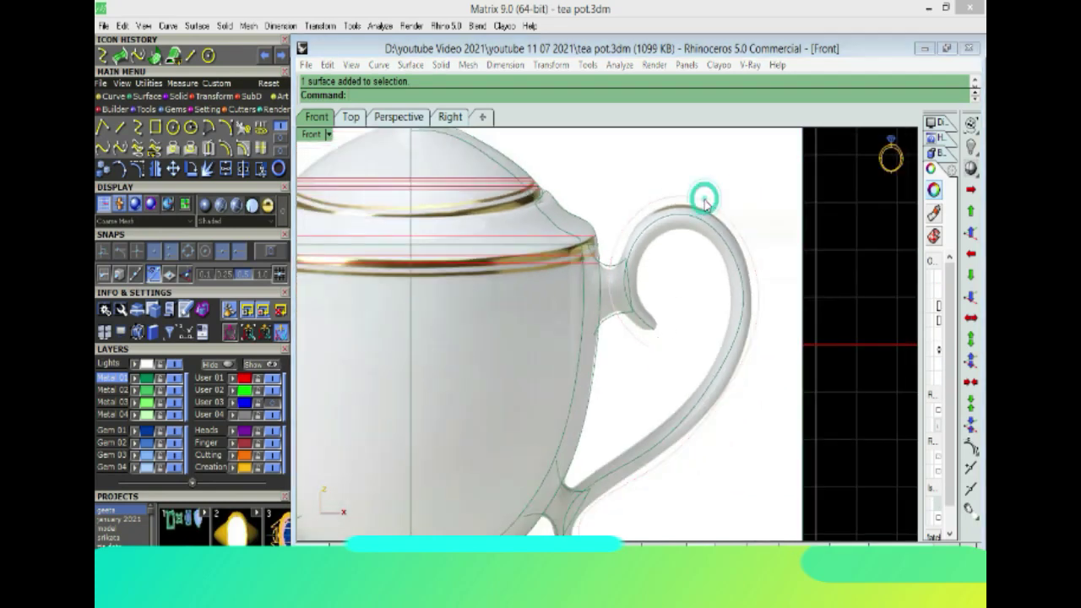
scroll(654, 239, up, 2)
scroll(650, 249, down, 2)
scroll(658, 253, up, 2)
key(ctrl+h)
key(ctrl+alt+h)
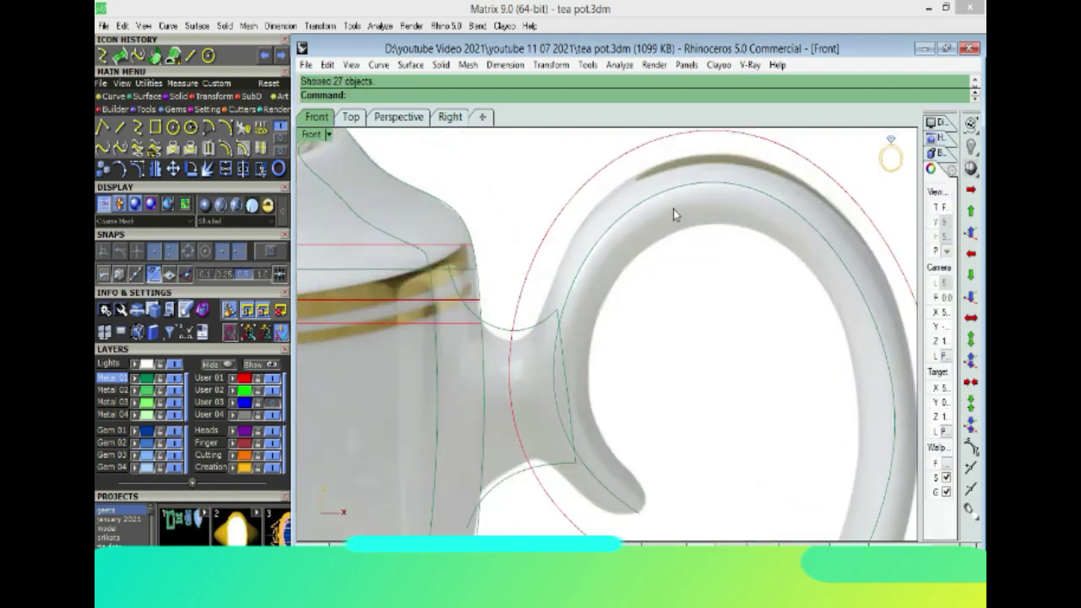
click(663, 196)
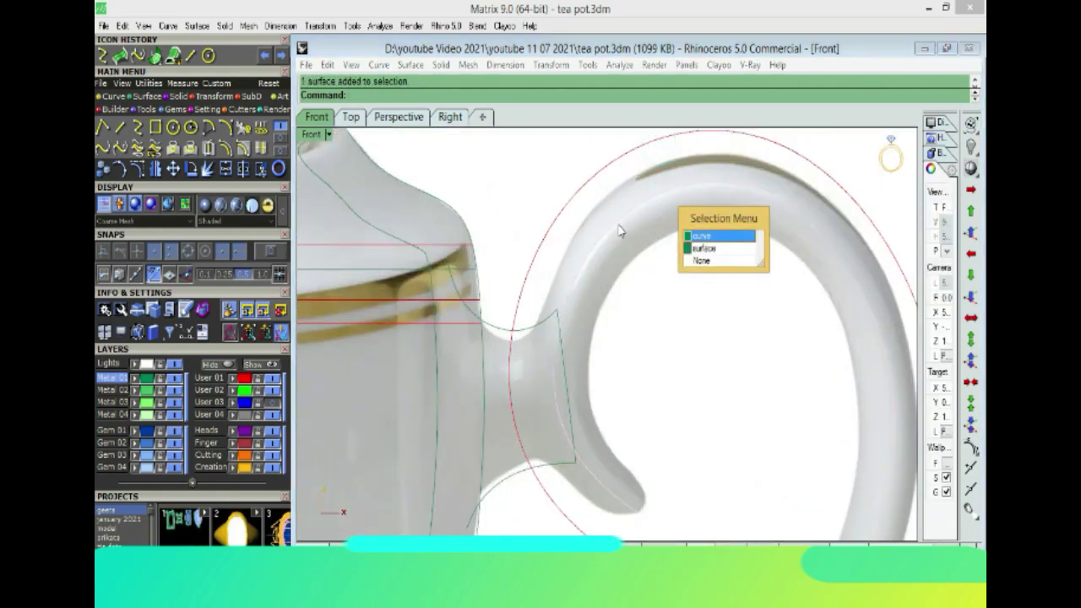
Step: Offset the handle profile curve by 0.3 toward its outer side
click(718, 241)
scroll(681, 298, down, 2)
scroll(681, 298, up, 1)
scroll(737, 335, up, 1)
text(offset)
key(Return)
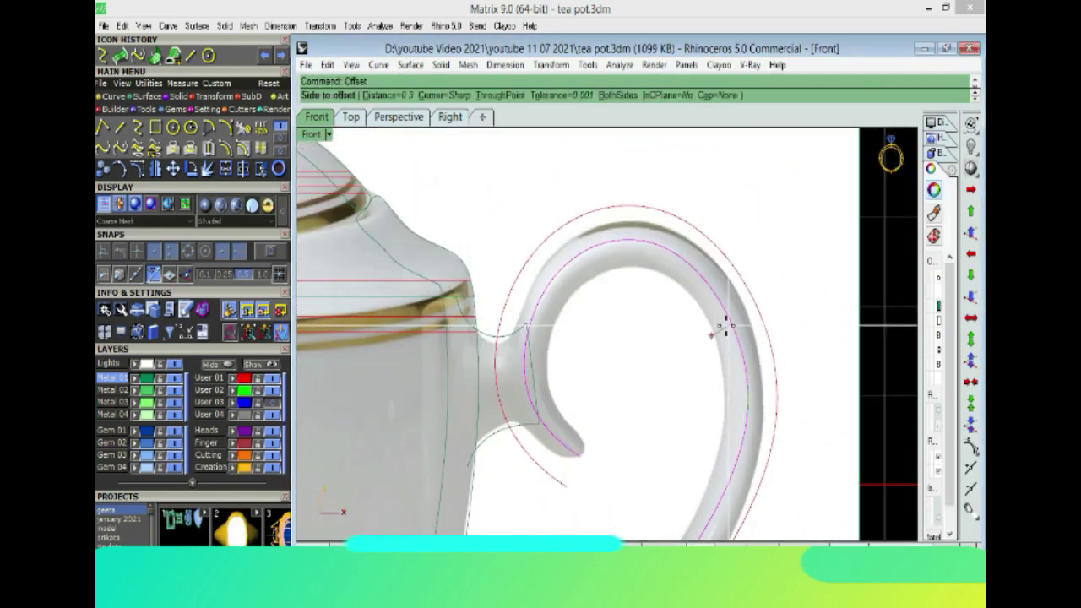
scroll(708, 327, up, 1)
click(708, 328)
Step: Select the teapot's shoulder and body profile curves, choosing the curve over the surface
click(695, 309)
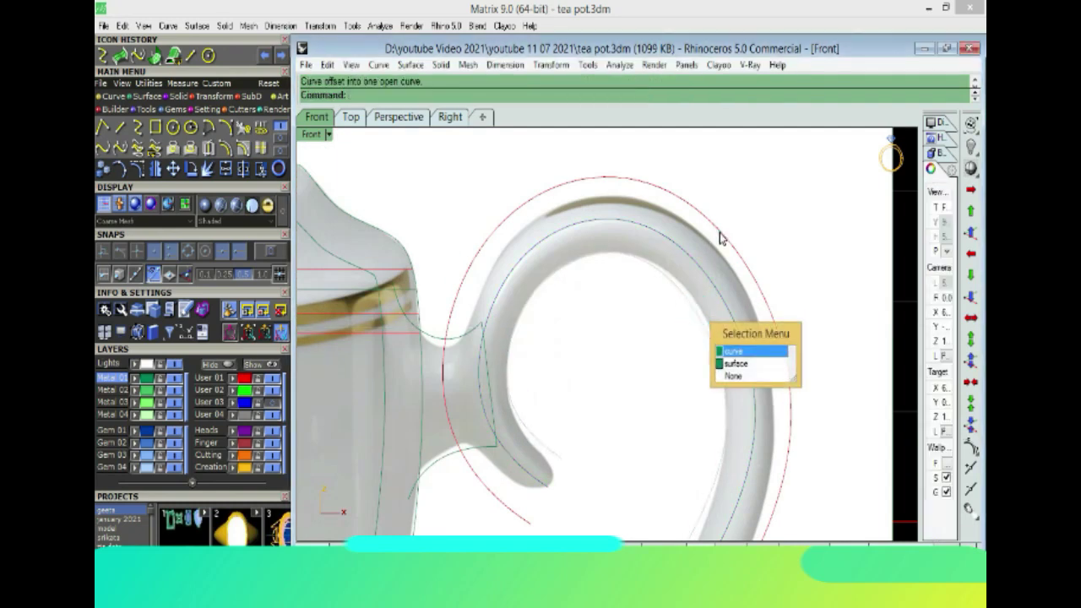
click(759, 297)
scroll(613, 279, down, 2)
scroll(612, 268, up, 2)
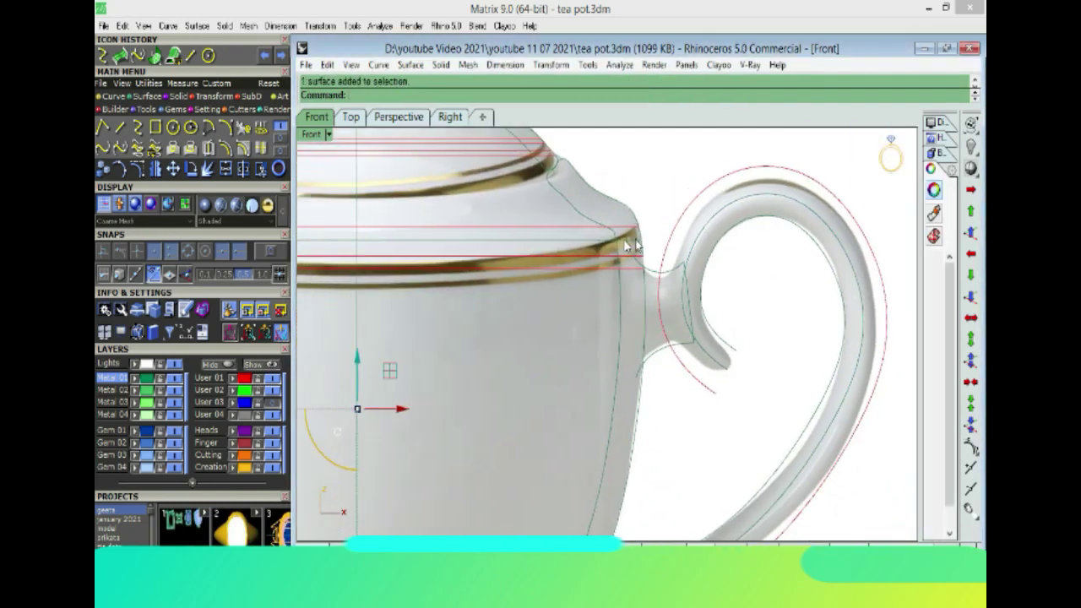
scroll(611, 268, up, 2)
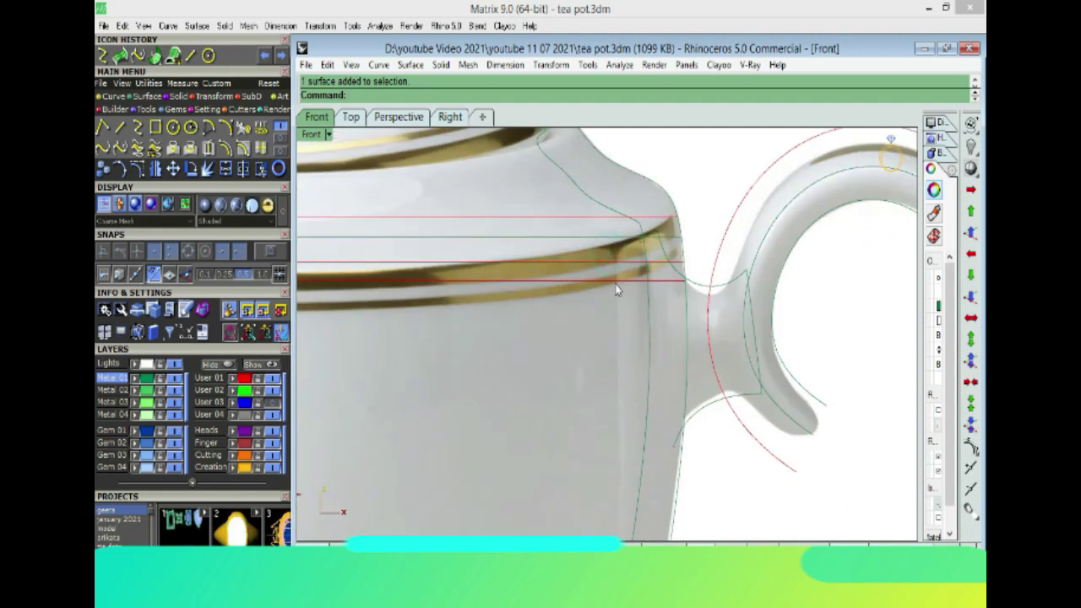
click(615, 268)
click(614, 250)
click(603, 228)
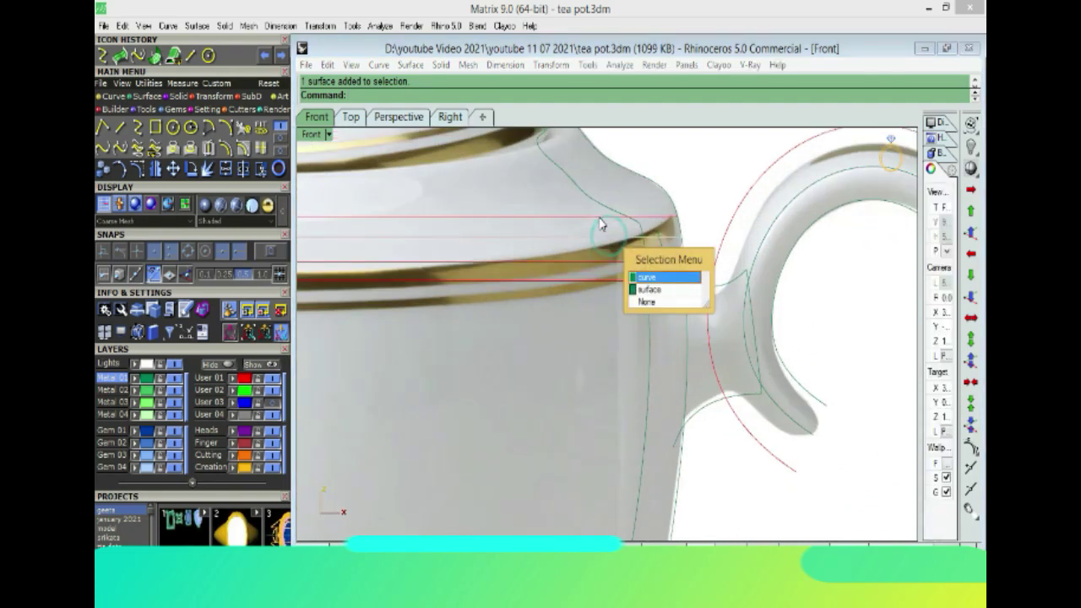
click(600, 224)
scroll(689, 179, down, 3)
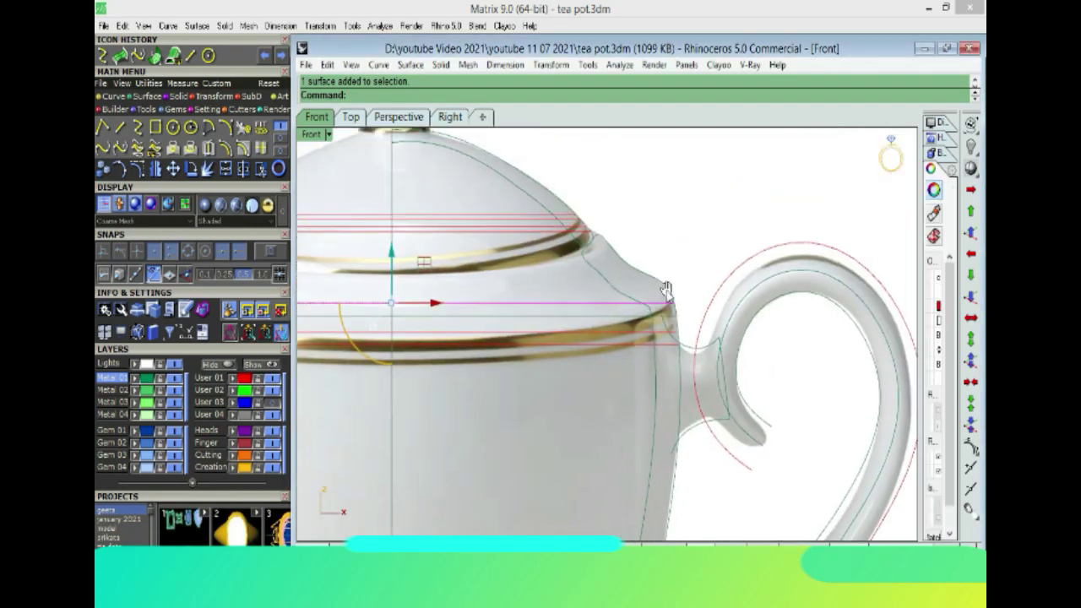
scroll(631, 283, up, 3)
click(631, 283)
click(675, 319)
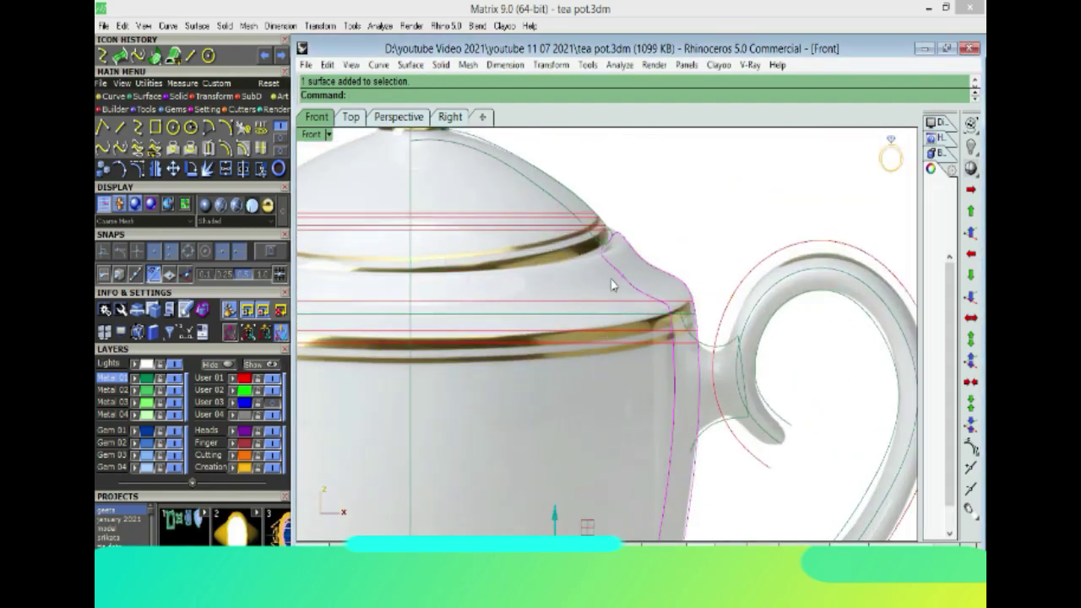
Step: Select the lid profile curve, then maximize the Perspective viewport
right_drag(604, 272, 602, 184)
right_drag(646, 367, 575, 445)
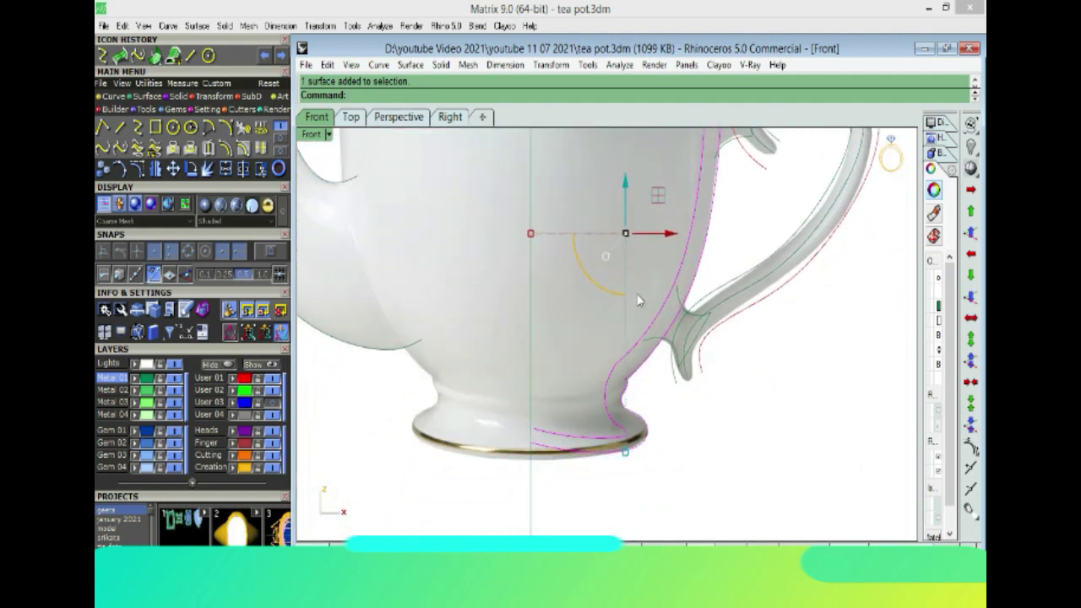
key(Up)
key(Up)
key(Up)
key(Up)
key(Up)
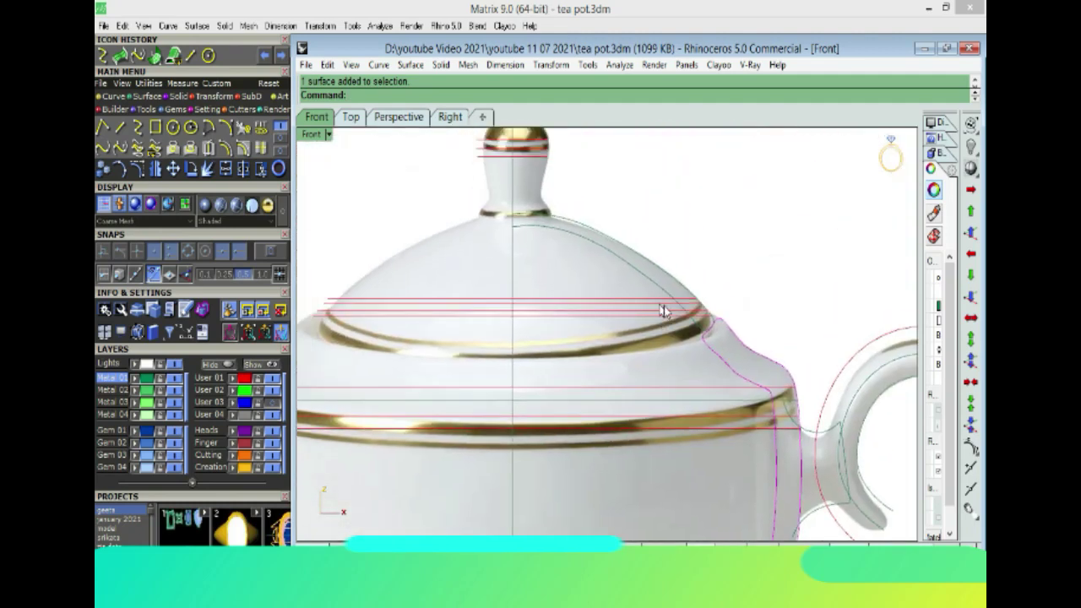
scroll(664, 310, up, 3)
click(646, 265)
click(680, 306)
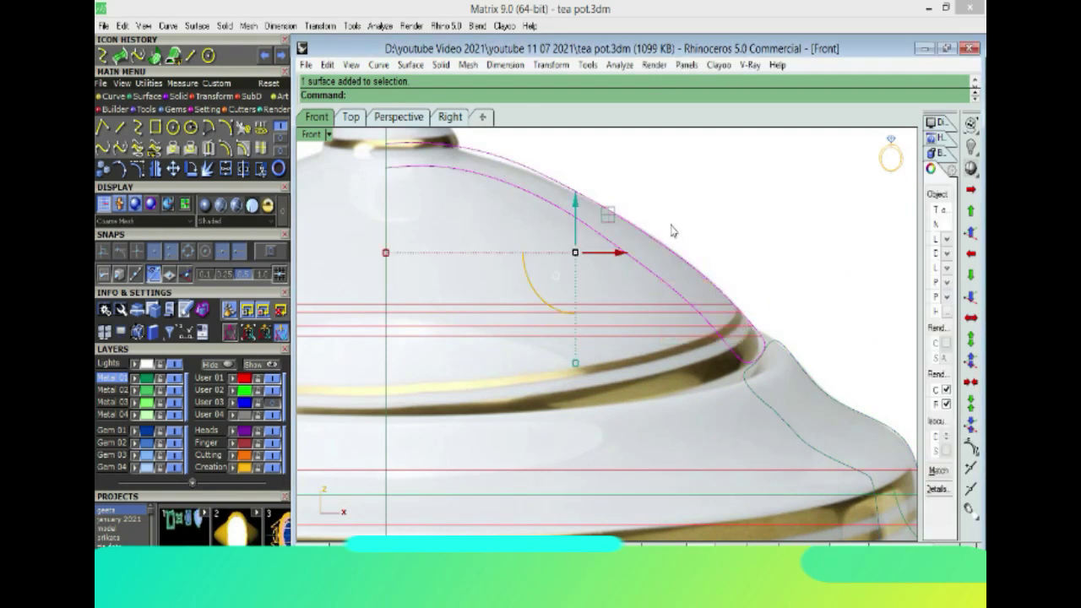
scroll(644, 328, down, 5)
mouse_move(644, 328)
right_down()
mouse_move(752, 293)
mouse_move(629, 333)
mouse_move(652, 215)
right_up()
key(ctrl+F4)
scroll(635, 319, down, 3)
Step: Hide the reference photo and orbit the Perspective view to inspect the curves
click(683, 210)
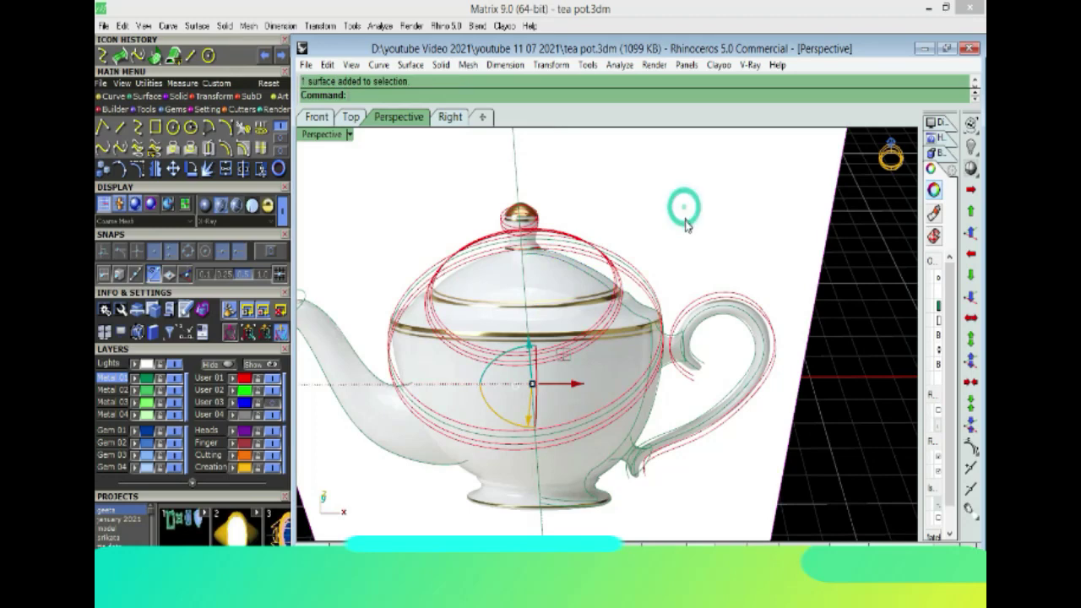
key(ctrl+h)
scroll(650, 295, up, 3)
right_drag(647, 386, 626, 321)
text(d)
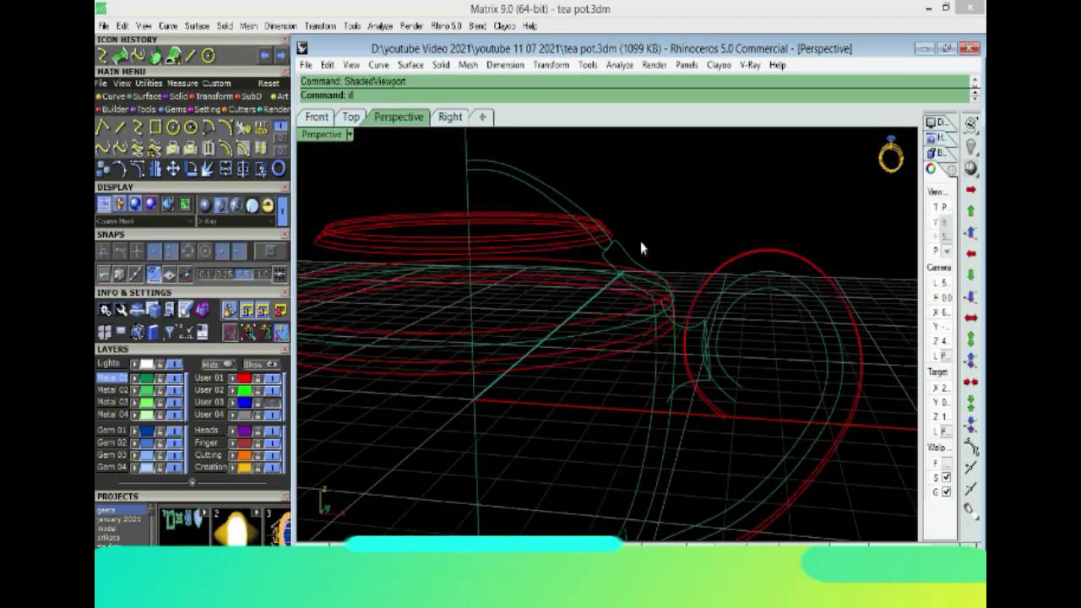
key(BackSpace)
right_drag(642, 248, 691, 264)
mouse_move(694, 177)
right_down()
mouse_move(567, 282)
mouse_move(549, 277)
mouse_move(656, 241)
mouse_move(652, 167)
right_up()
Step: Maximize the Front viewport and show the hidden reference photo again
click(658, 152)
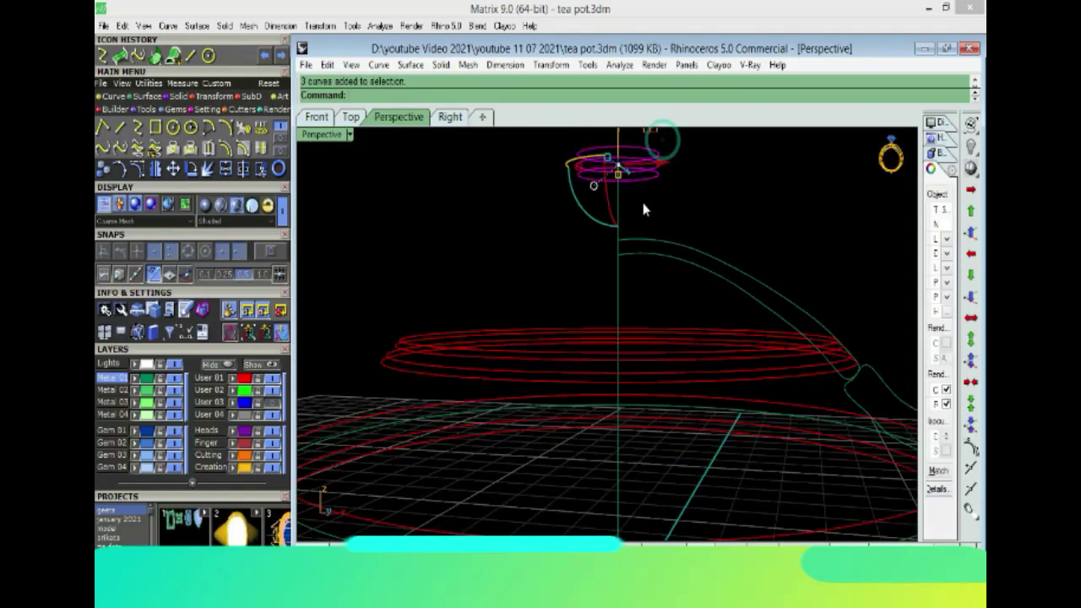
key(ctrl+F2)
scroll(598, 246, up, 2)
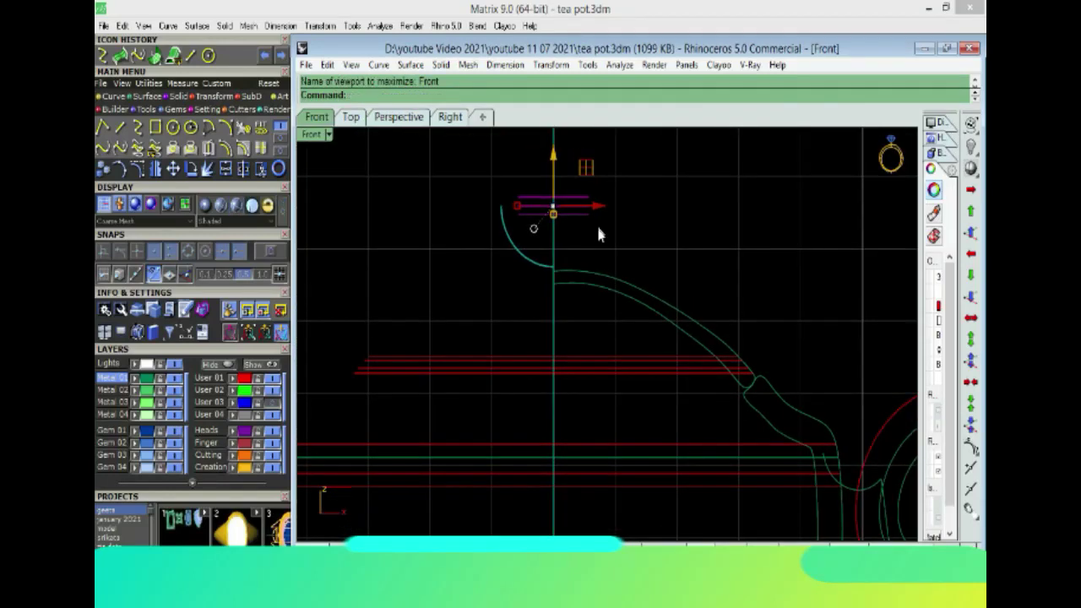
right_drag(598, 235, 588, 124)
key(ctrl+alt+h)
click(574, 265)
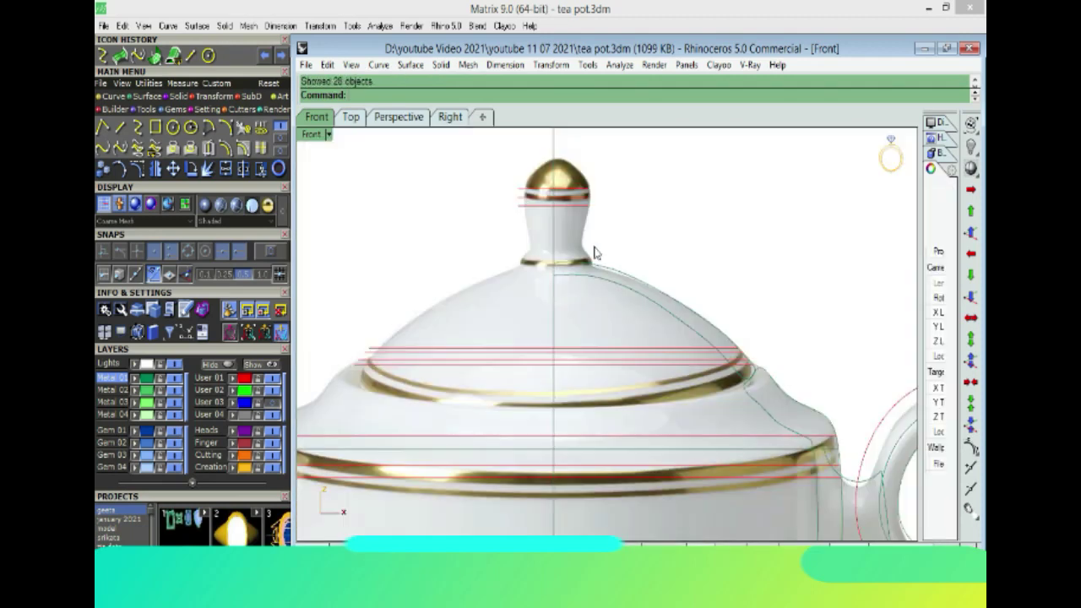
click(594, 251)
scroll(583, 194, up, 3)
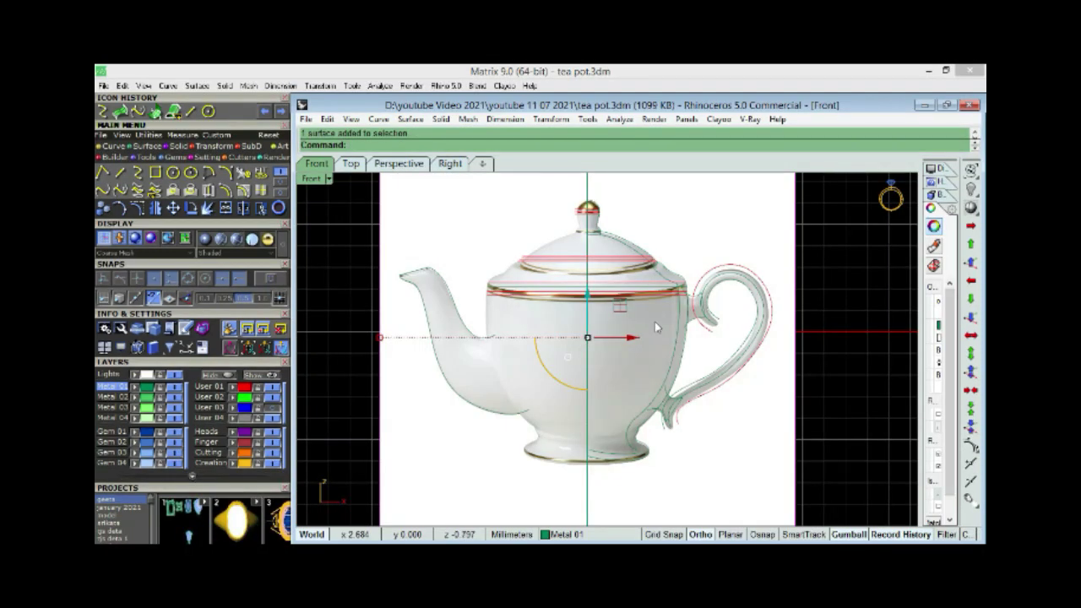
Step: Select the lid and knob profile curves, choosing the curve rather than the surface
scroll(663, 277, up, 2)
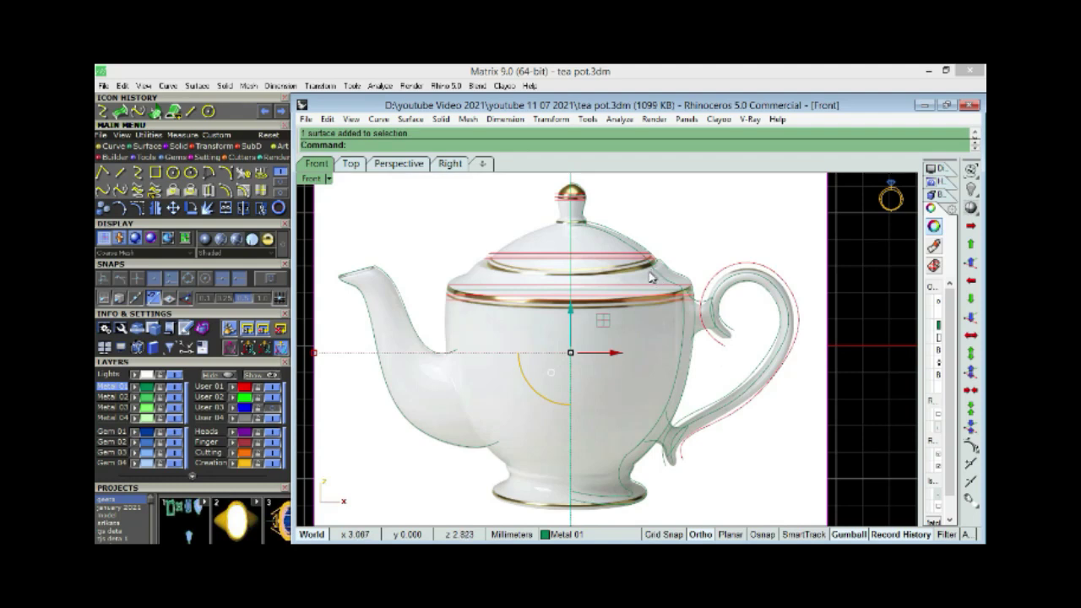
scroll(651, 277, down, 2)
scroll(654, 269, up, 2)
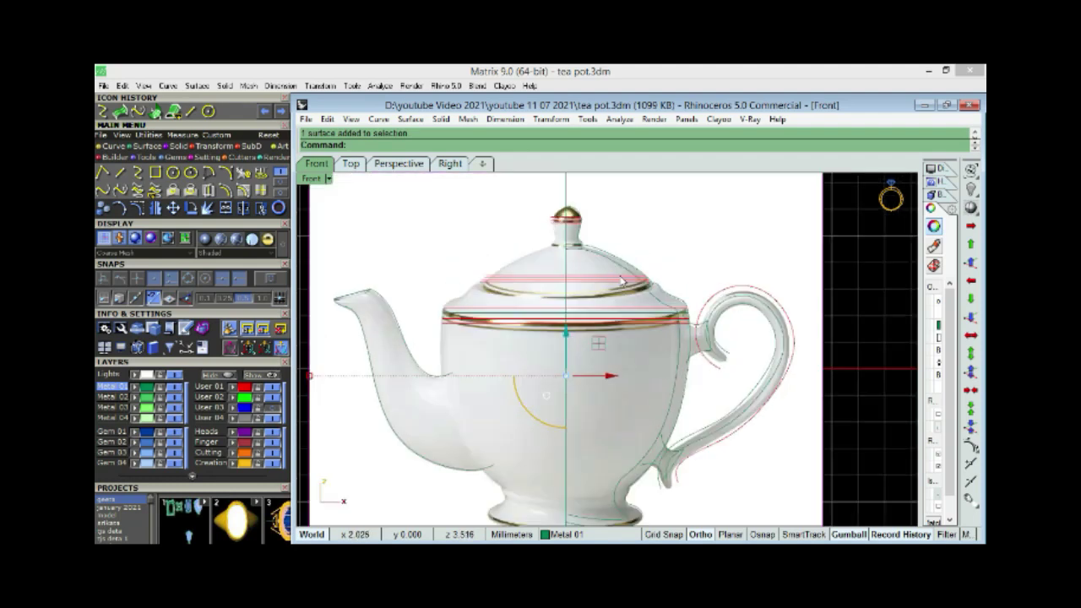
scroll(718, 304, up, 2)
scroll(589, 247, up, 2)
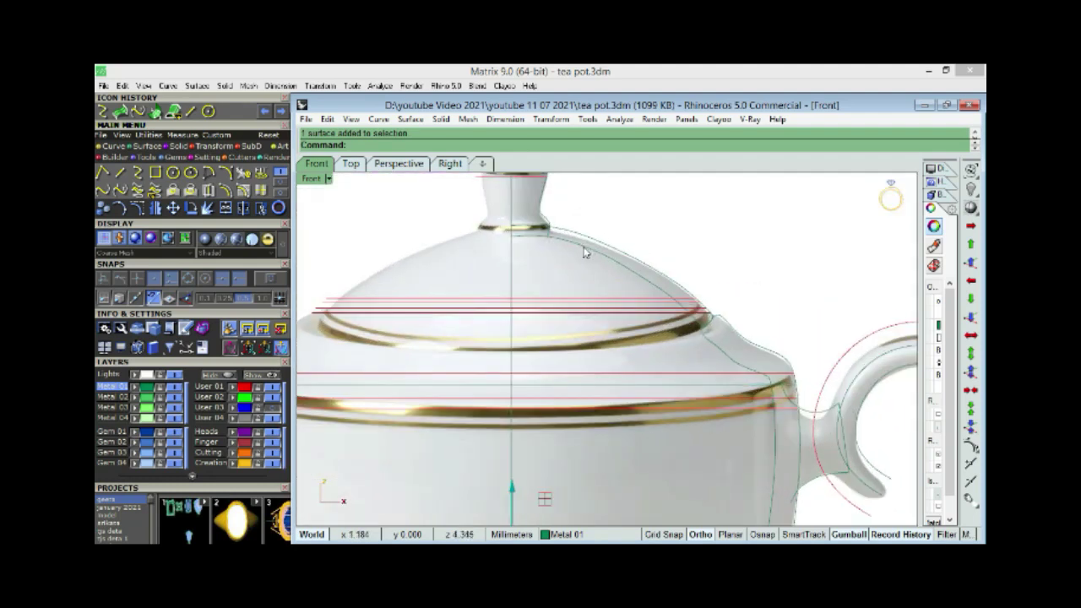
click(582, 246)
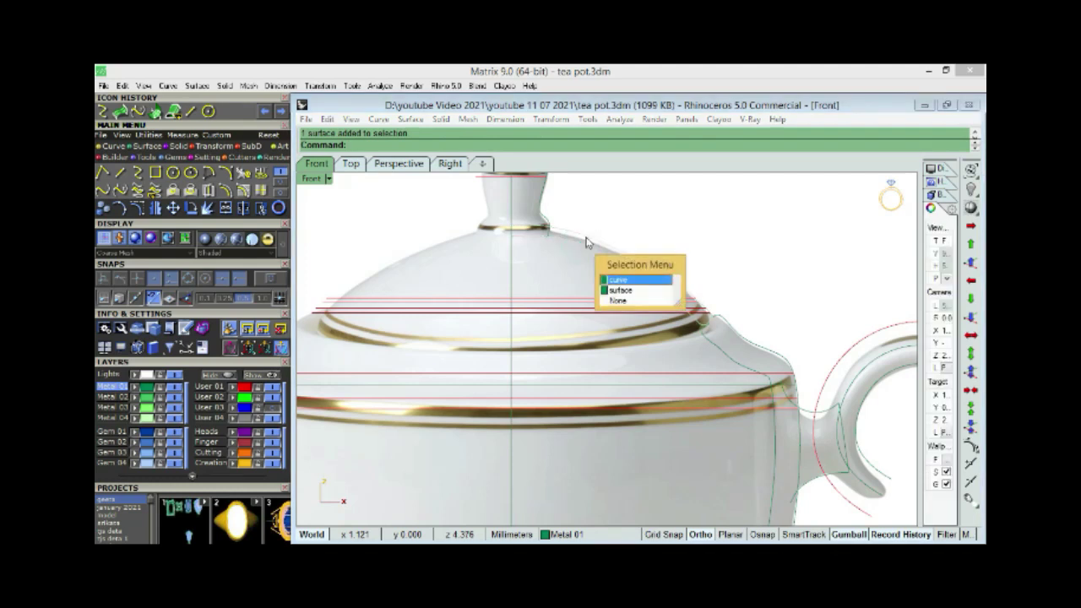
click(621, 280)
right_drag(572, 224, 566, 294)
scroll(566, 295, up, 2)
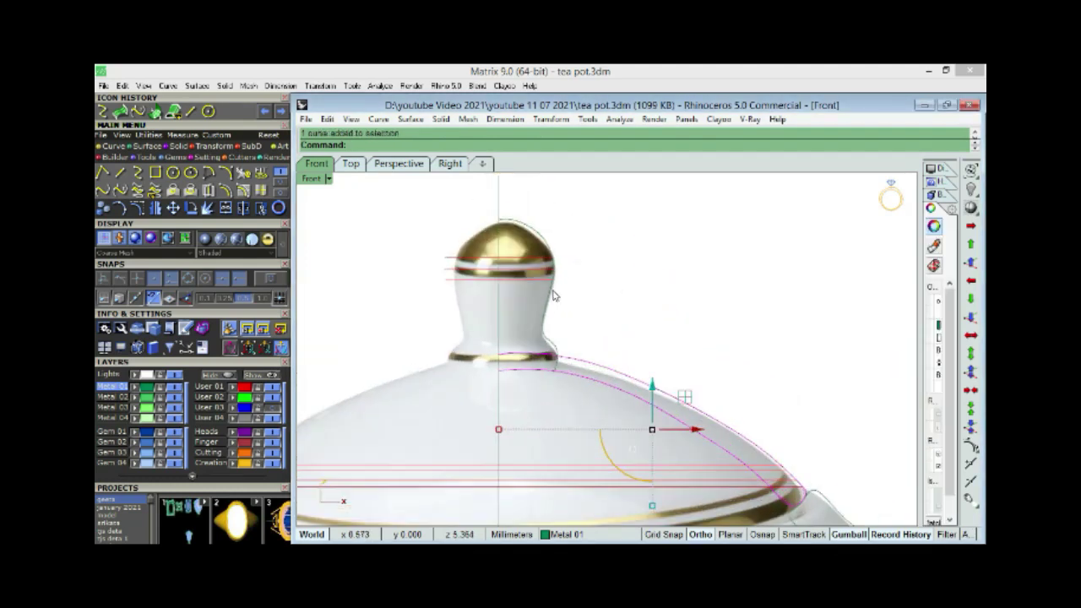
click(542, 285)
click(581, 322)
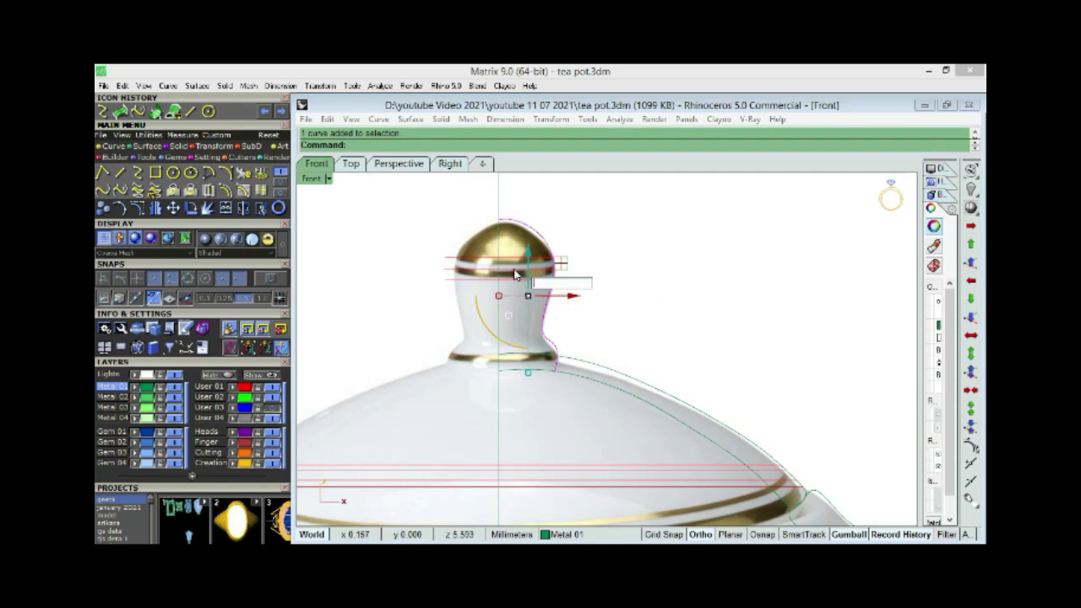
click(558, 307)
Step: Select the spout outline curve from among the overlapping candidates
scroll(589, 232, down, 3)
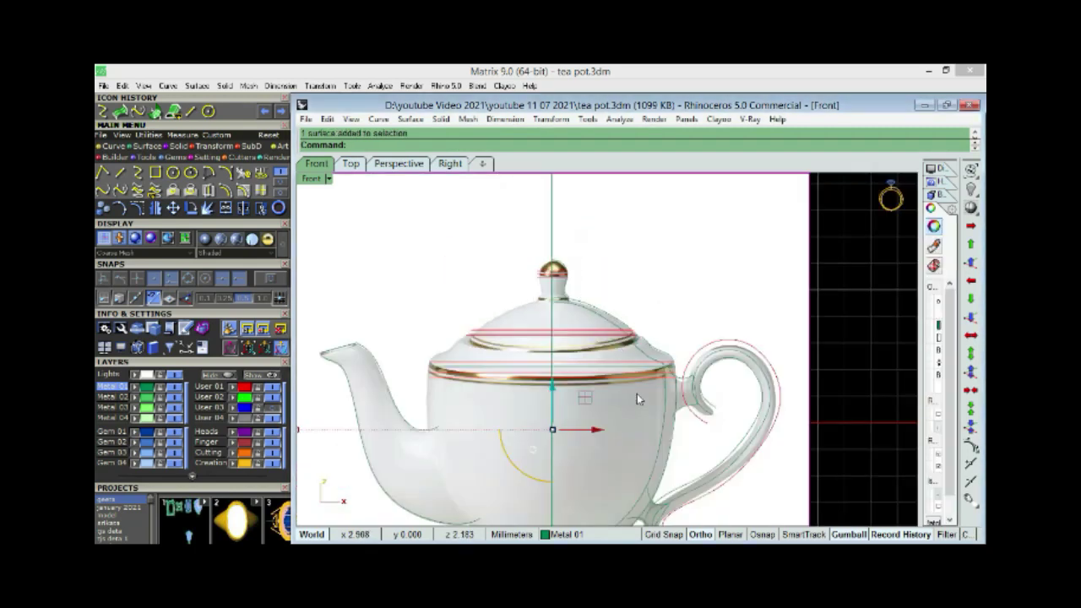
right_drag(637, 393, 640, 305)
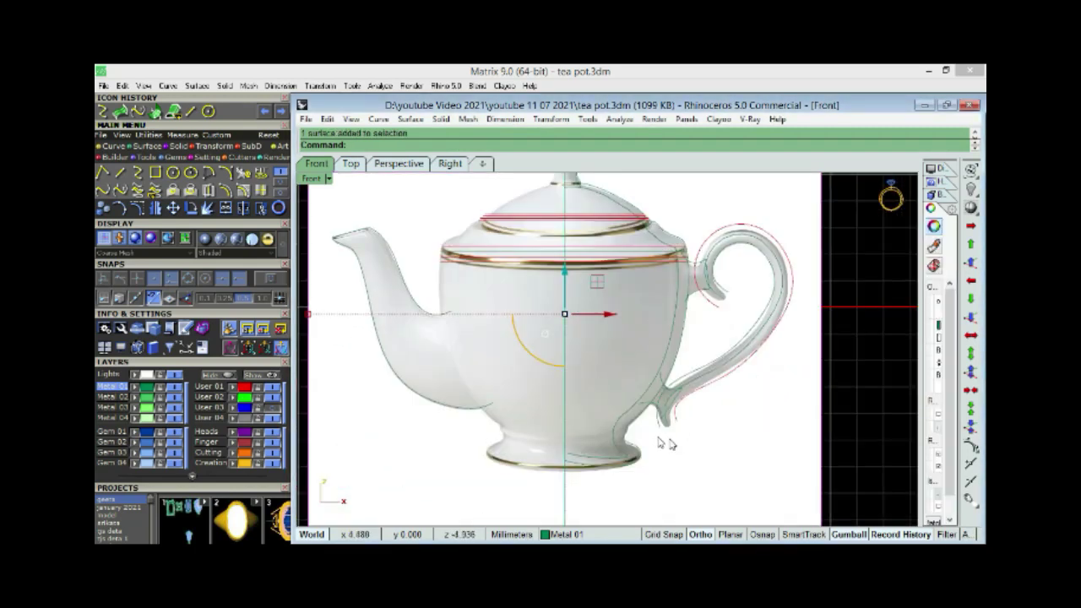
click(390, 248)
click(414, 309)
scroll(413, 309, up, 2)
click(359, 228)
click(395, 299)
click(359, 228)
click(397, 257)
Step: Zoom to the base and pick the body's right-side profile curve
scroll(739, 363, down, 2)
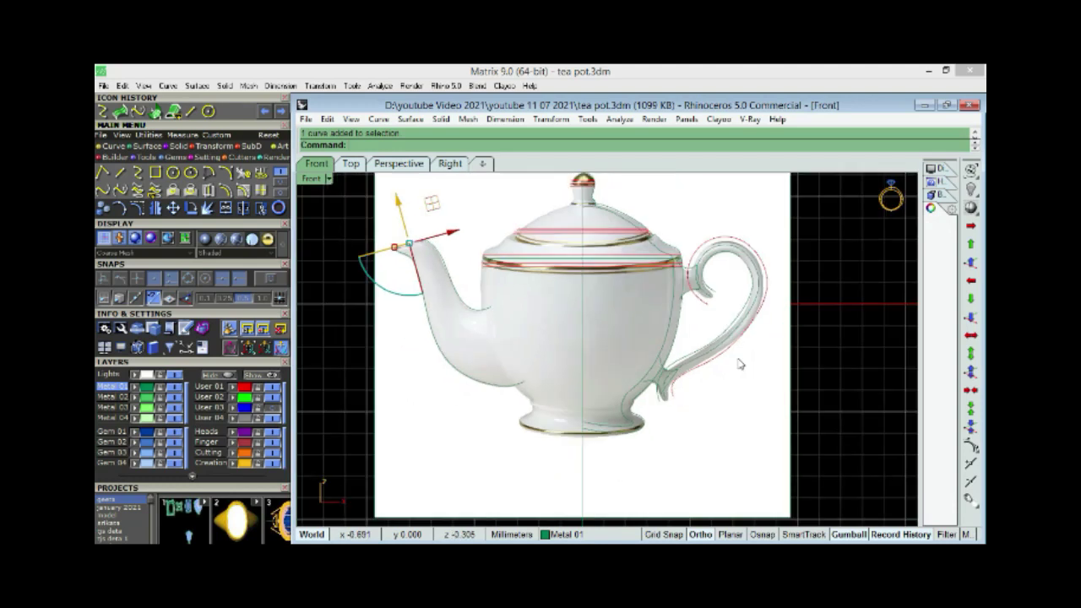
scroll(574, 365, up, 3)
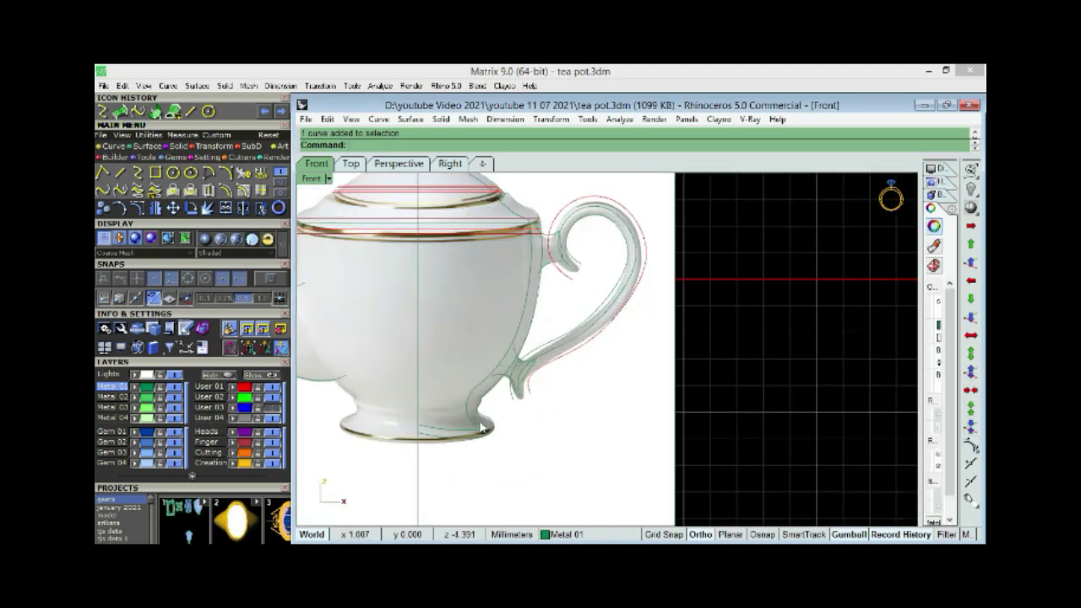
scroll(481, 429, up, 2)
click(473, 429)
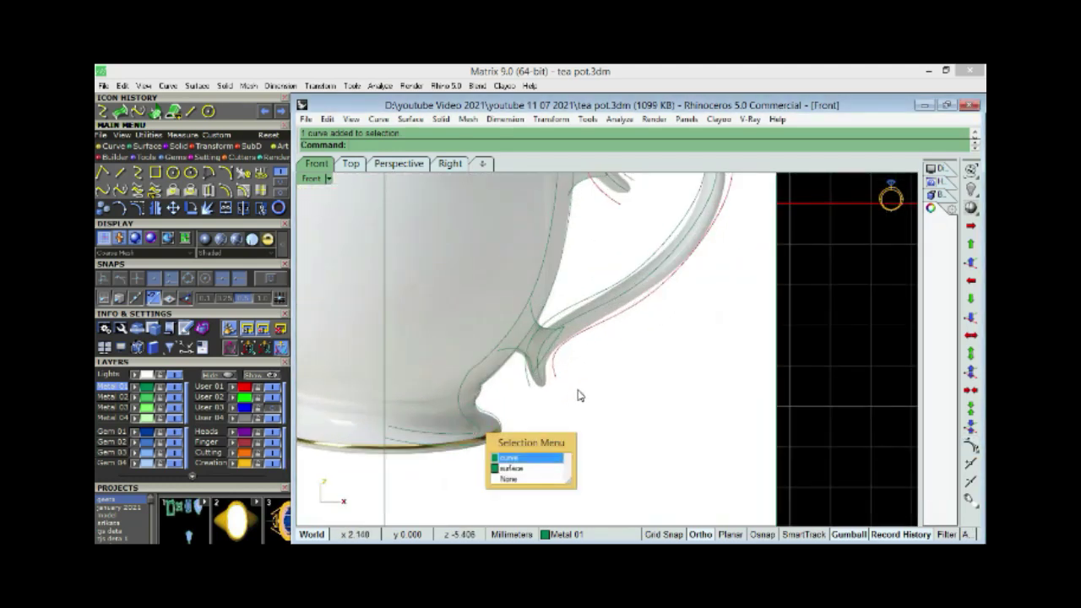
click(507, 463)
scroll(582, 338, down, 3)
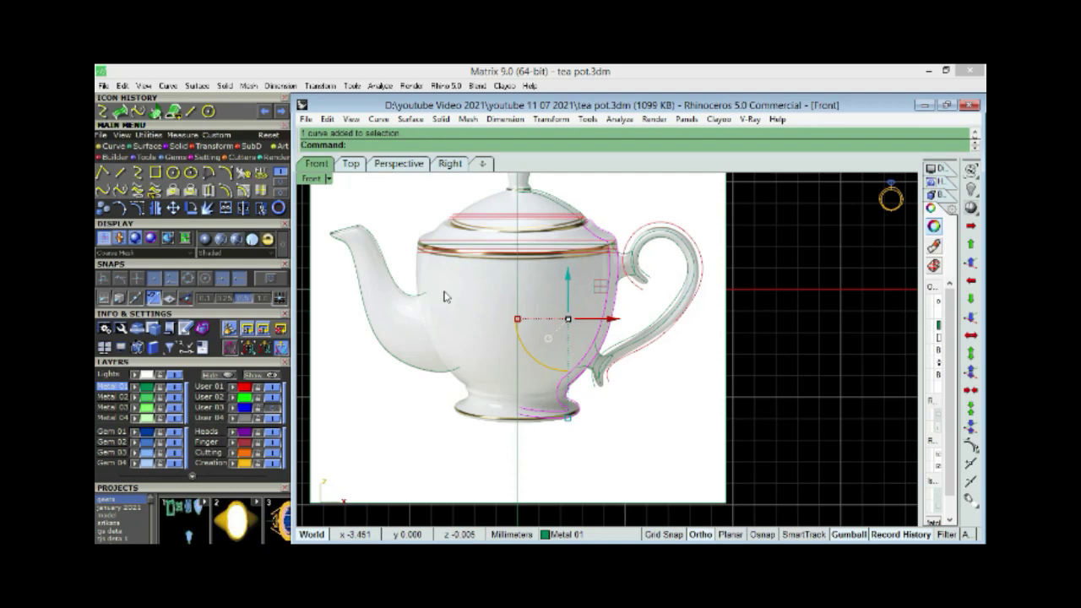
Step: Revolve the body profile 0° to 360° around the vertical axis from base to centre top
click(145, 147)
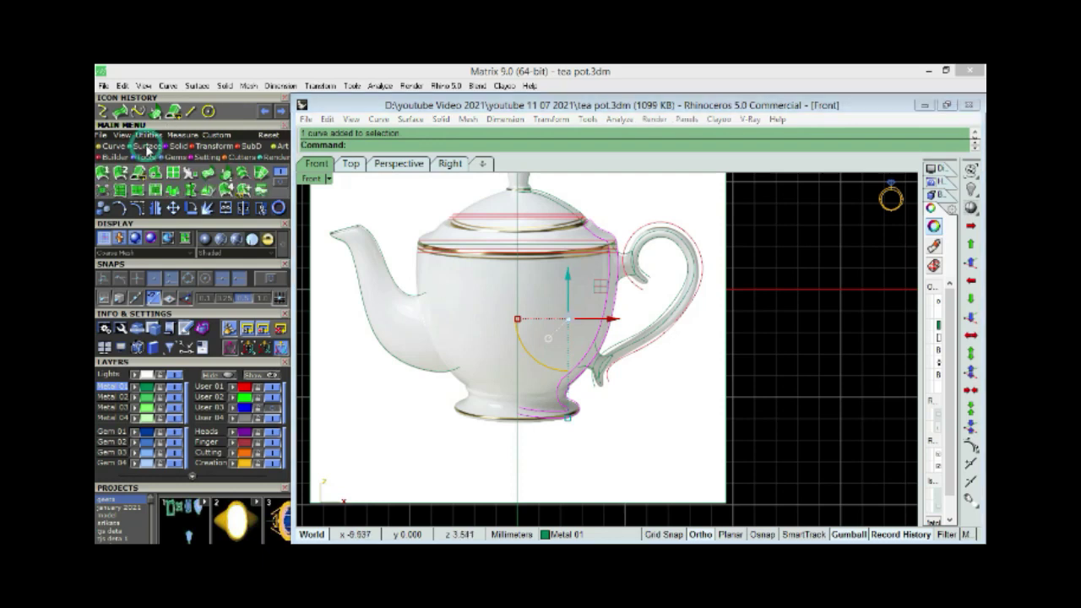
click(191, 206)
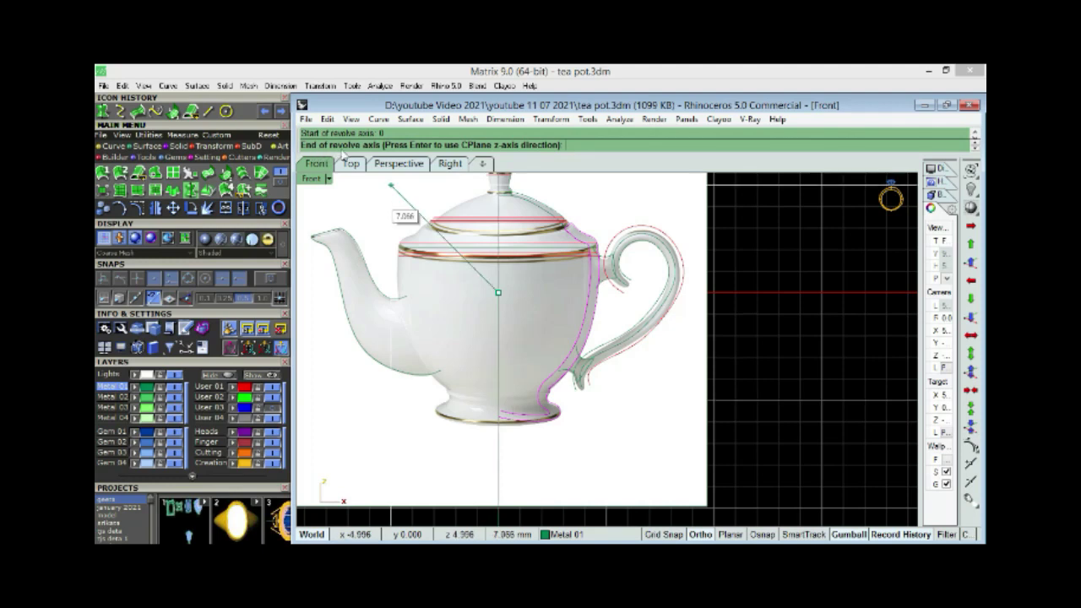
click(497, 395)
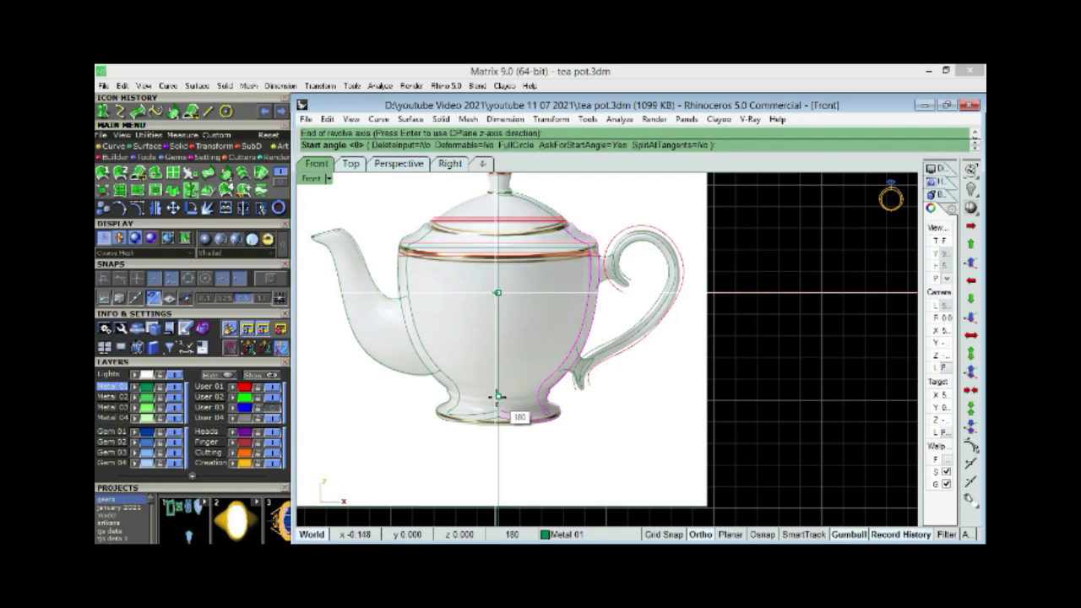
key(Return)
key(Return)
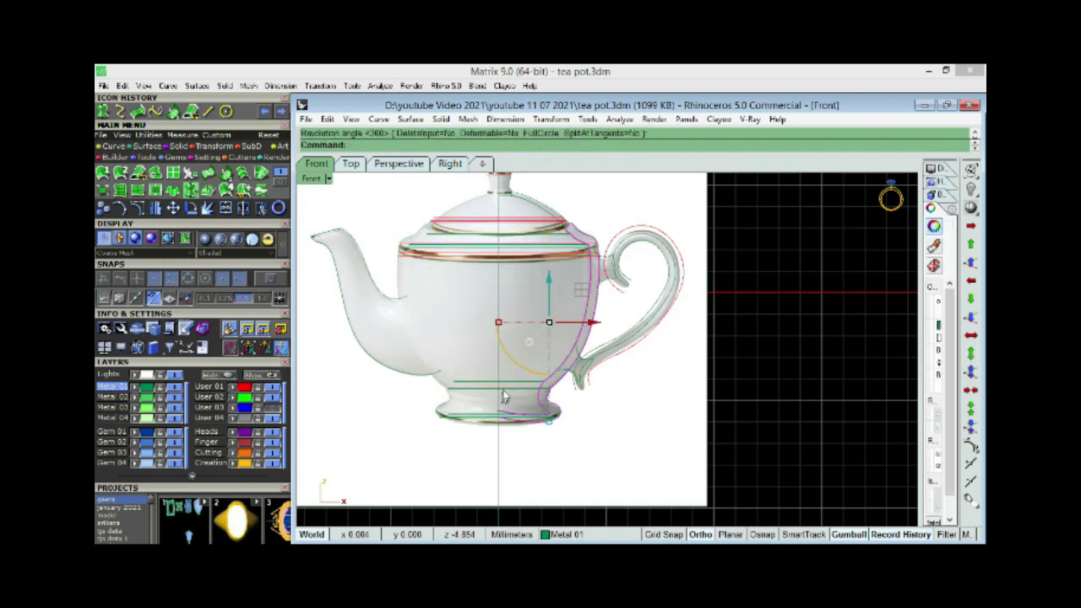
right_drag(529, 378, 581, 378)
click(536, 276)
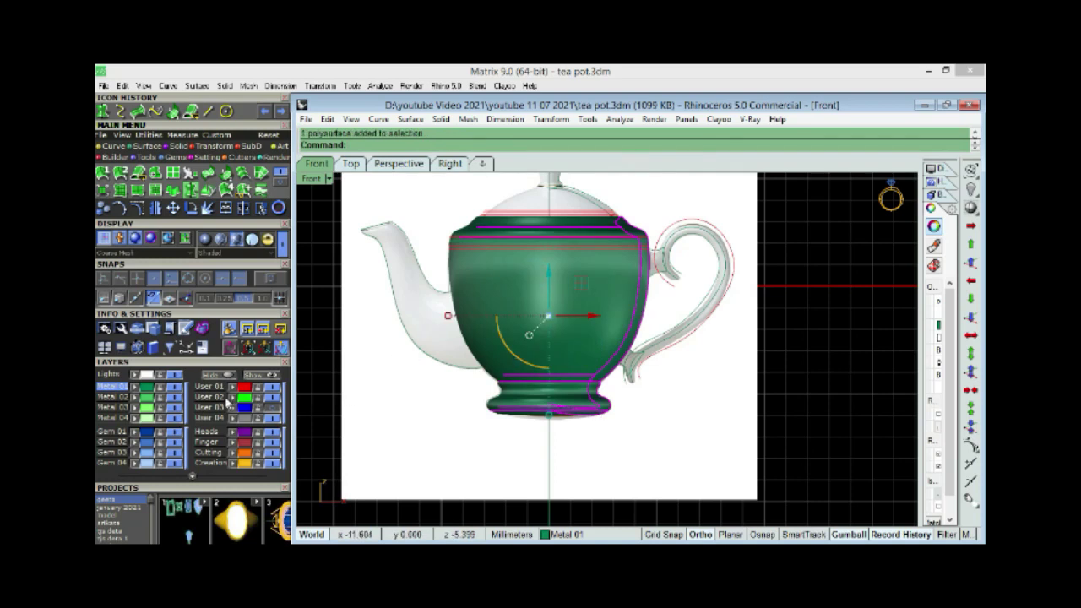
Step: Move the teapot body to User Layer 01, then back to the green Metal 01 layer
click(234, 388)
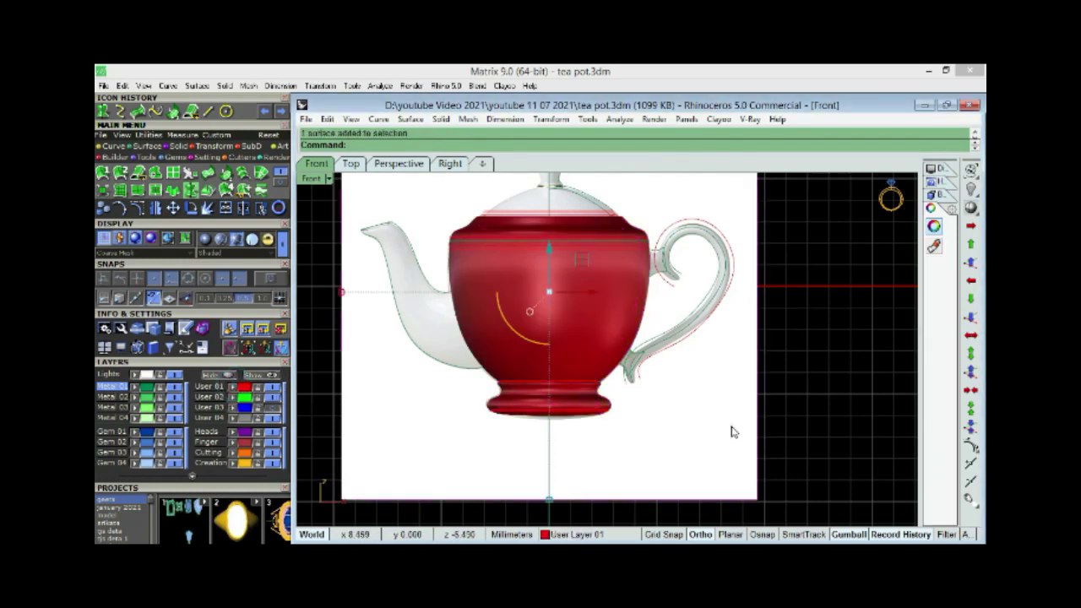
click(464, 324)
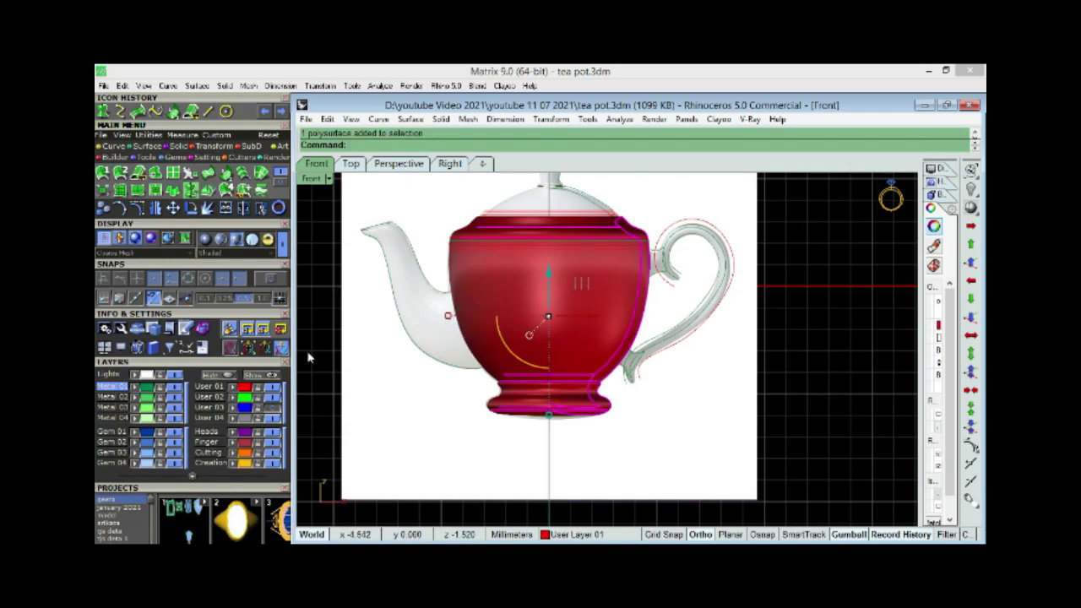
click(135, 386)
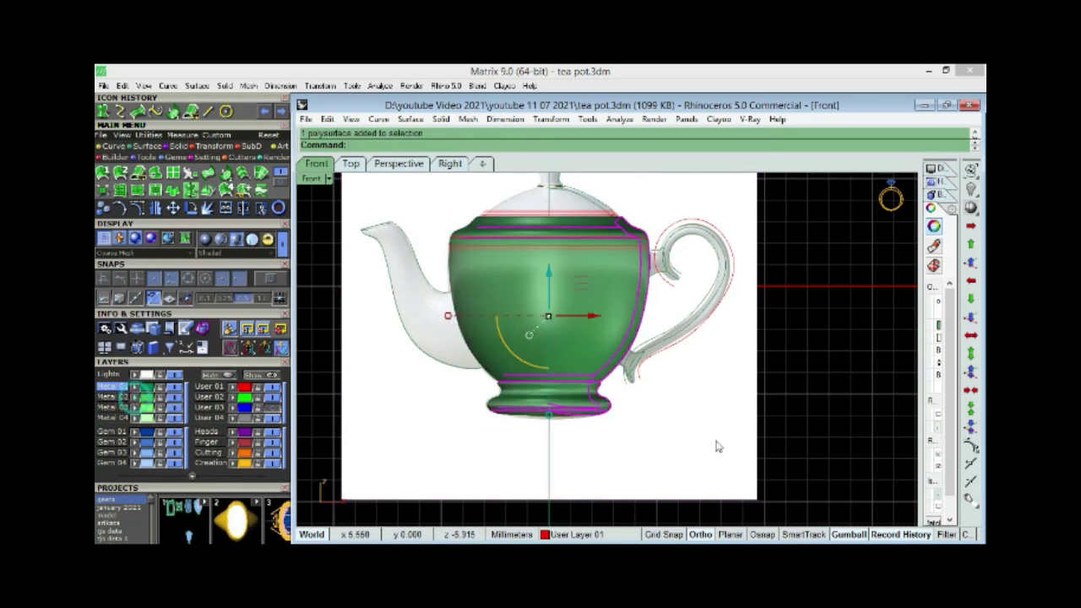
scroll(624, 326, up, 2)
click(625, 327)
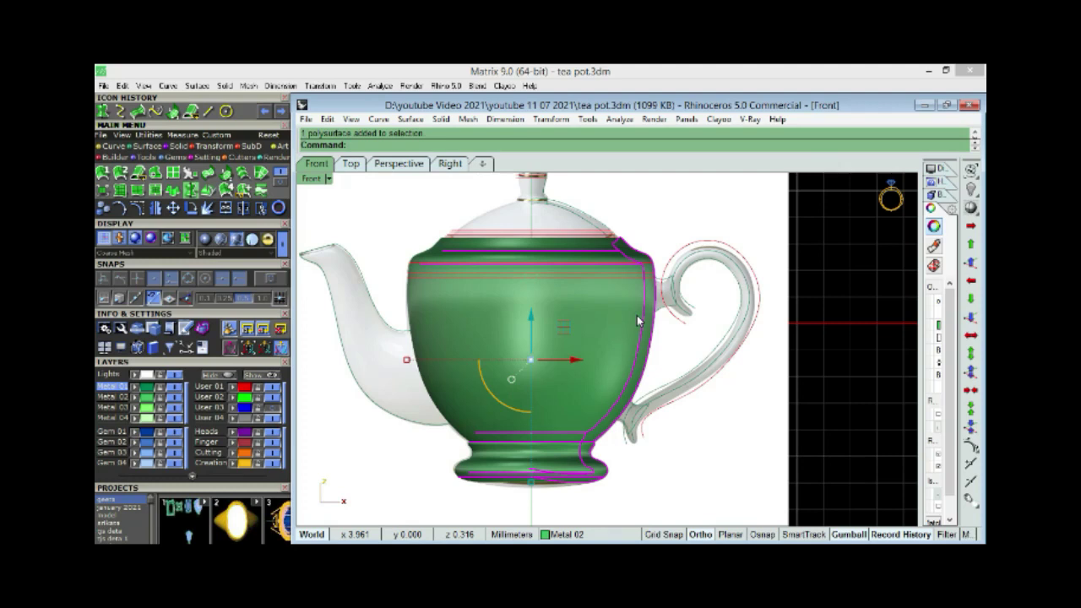
Step: Zoom in on the lid and pick its profile curve
scroll(596, 232, up, 3)
scroll(584, 293, up, 1)
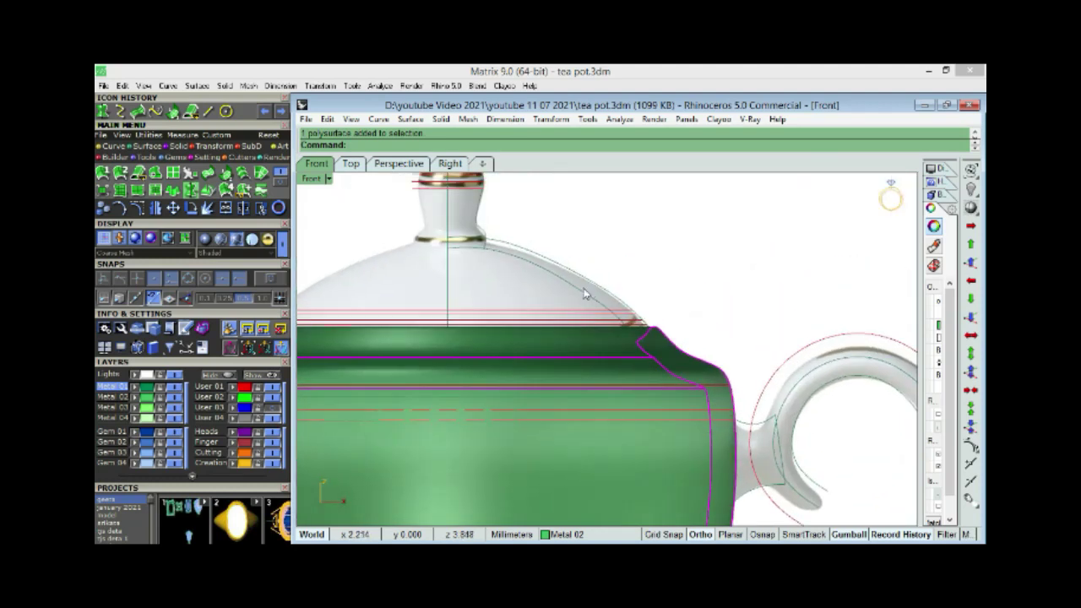
click(572, 294)
Step: Revolve the lid profile a full circle around the axis from the origin to the lid top
click(625, 323)
scroll(550, 349, down, 1)
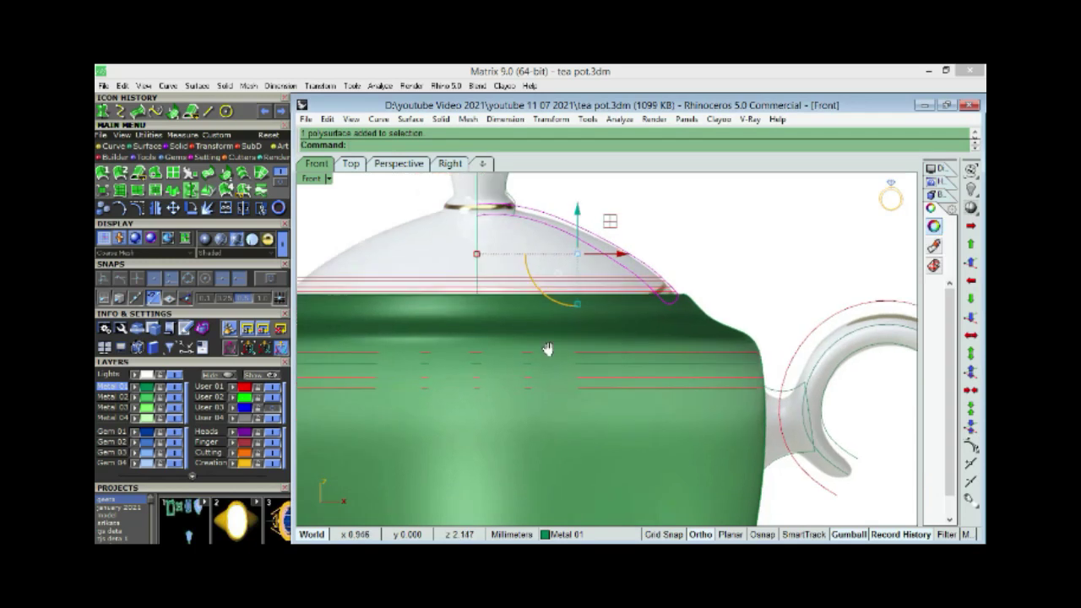
scroll(544, 359, down, 2)
scroll(548, 321, down, 1)
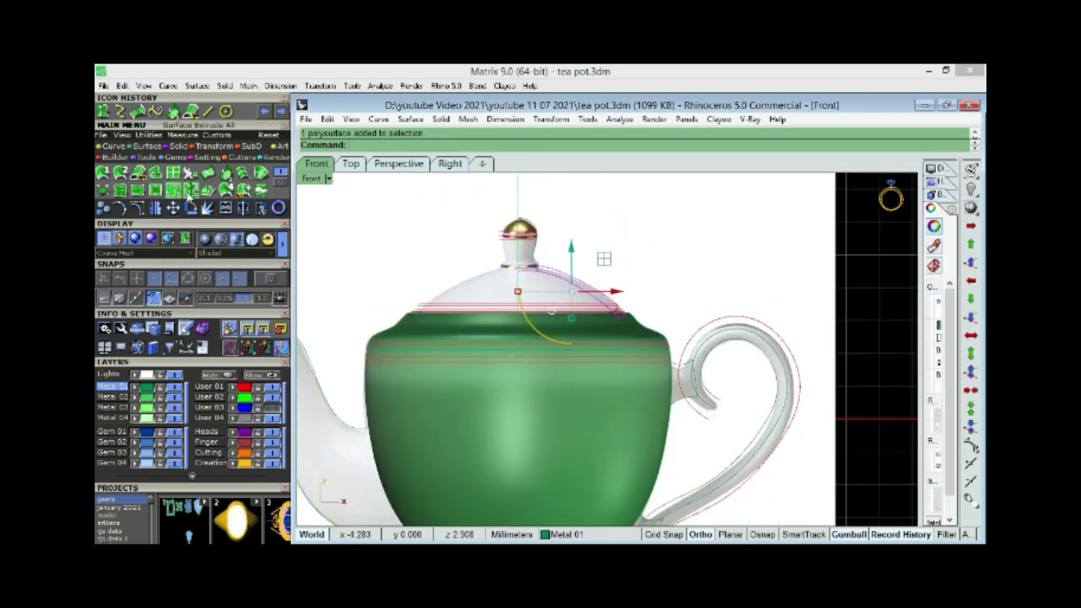
click(173, 190)
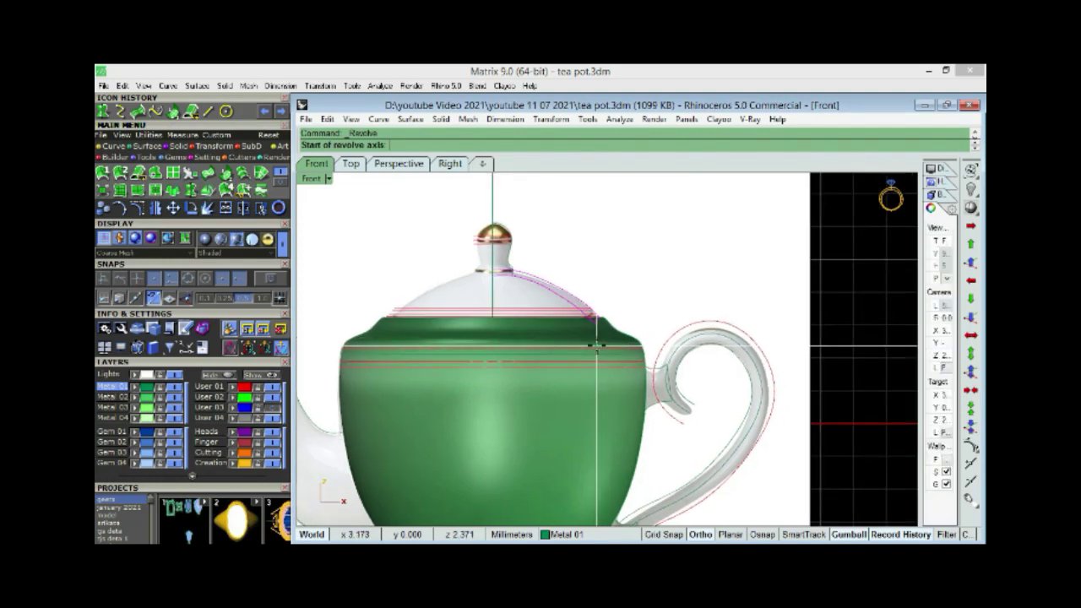
text(0)
key(Return)
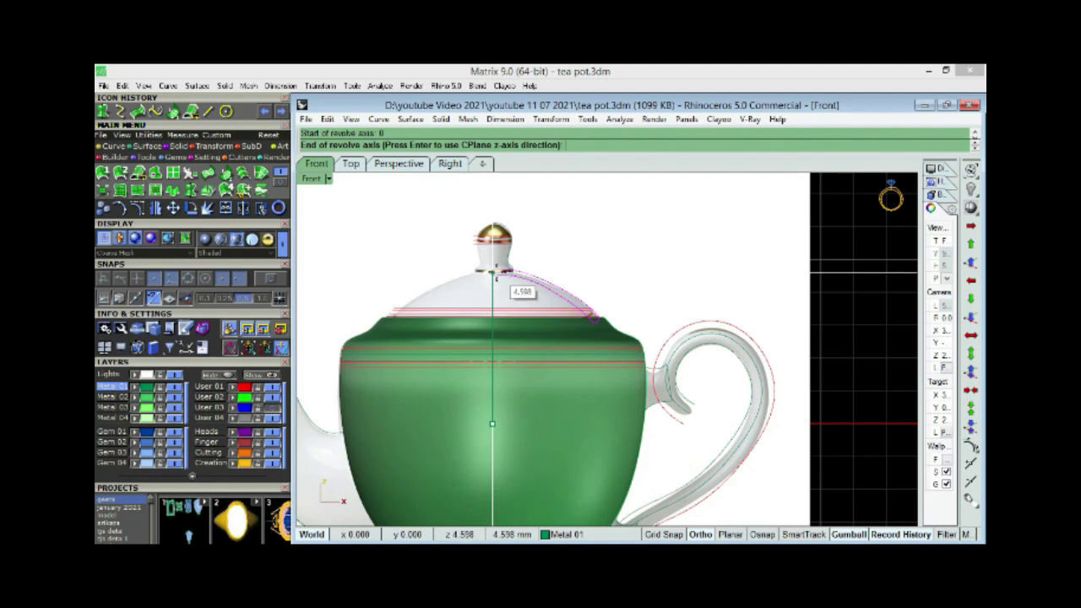
click(493, 272)
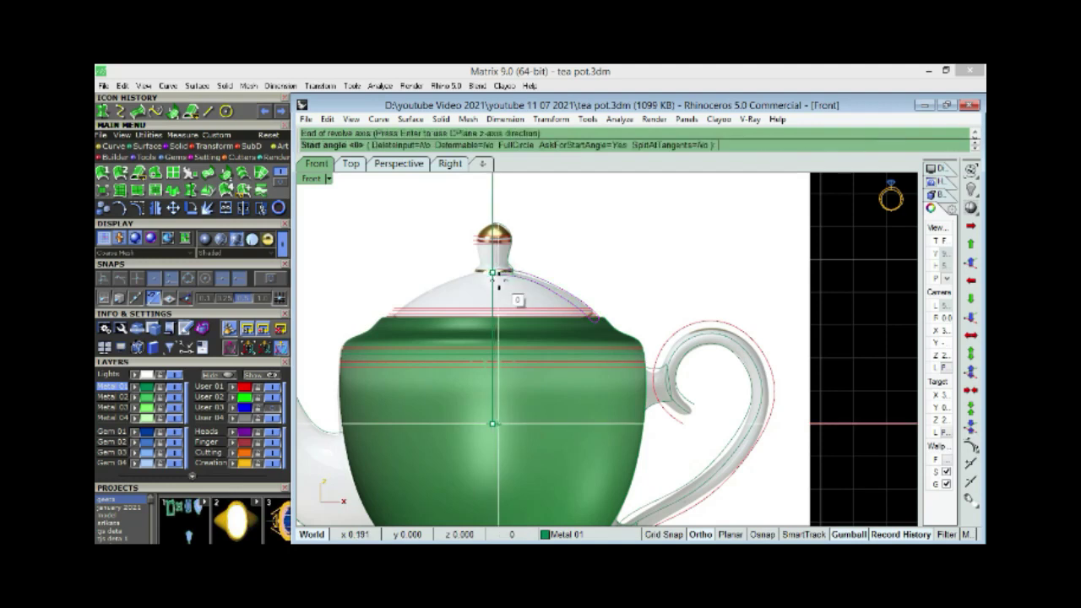
key(Return)
key(Return)
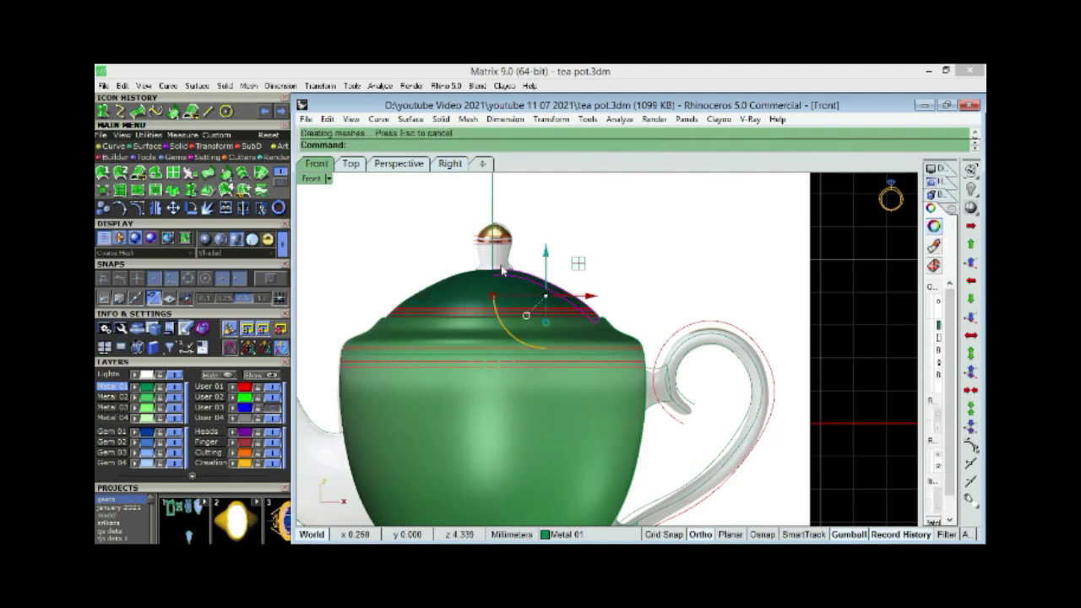
scroll(505, 254, up, 3)
scroll(504, 253, up, 2)
scroll(507, 253, up, 2)
Step: Offset the knob outline curve by 0.2 toward the inside
click(510, 253)
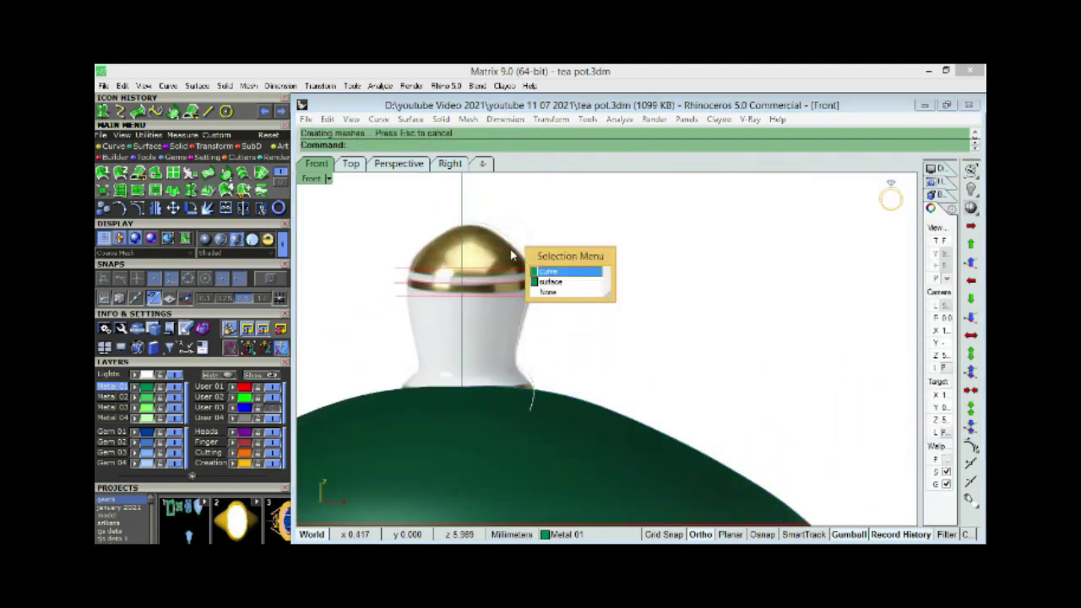
click(565, 271)
right_drag(531, 321, 581, 239)
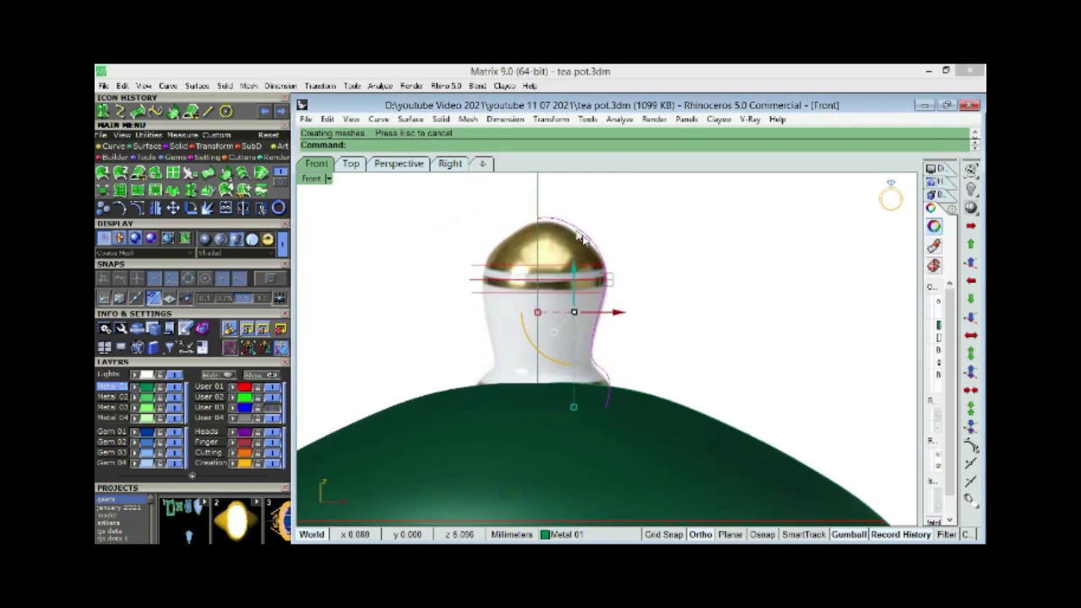
scroll(567, 246, up, 1)
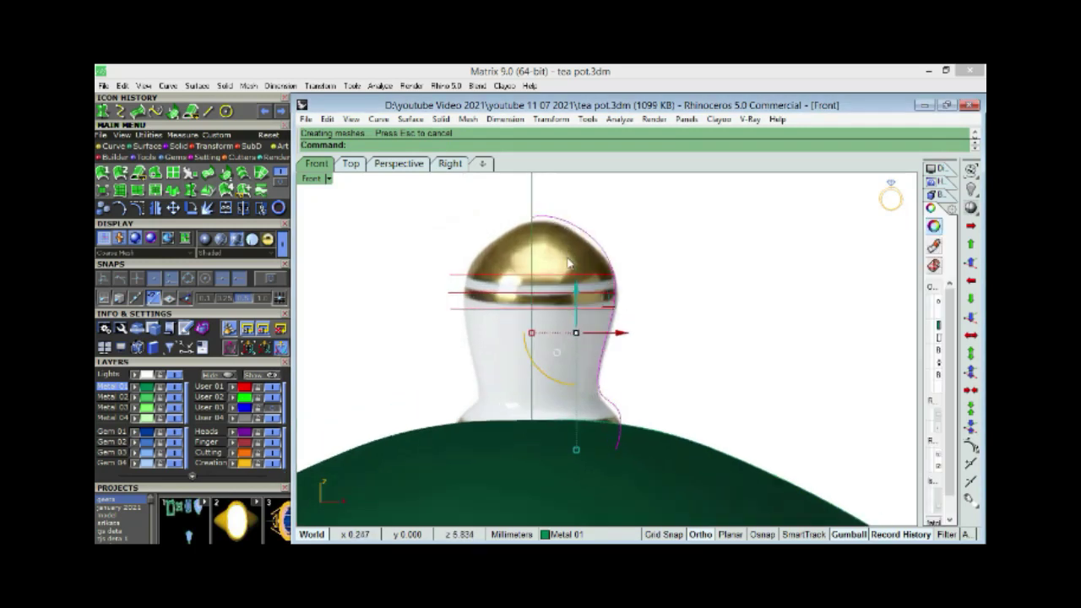
text(offset)
key(Return)
scroll(569, 253, up, 1)
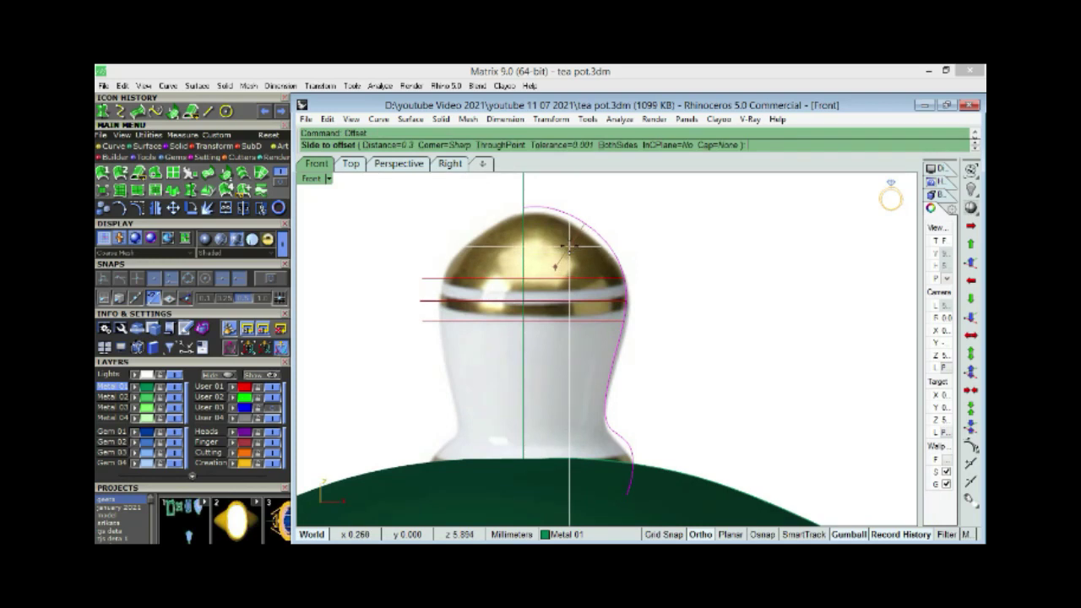
text(0.2)
key(Return)
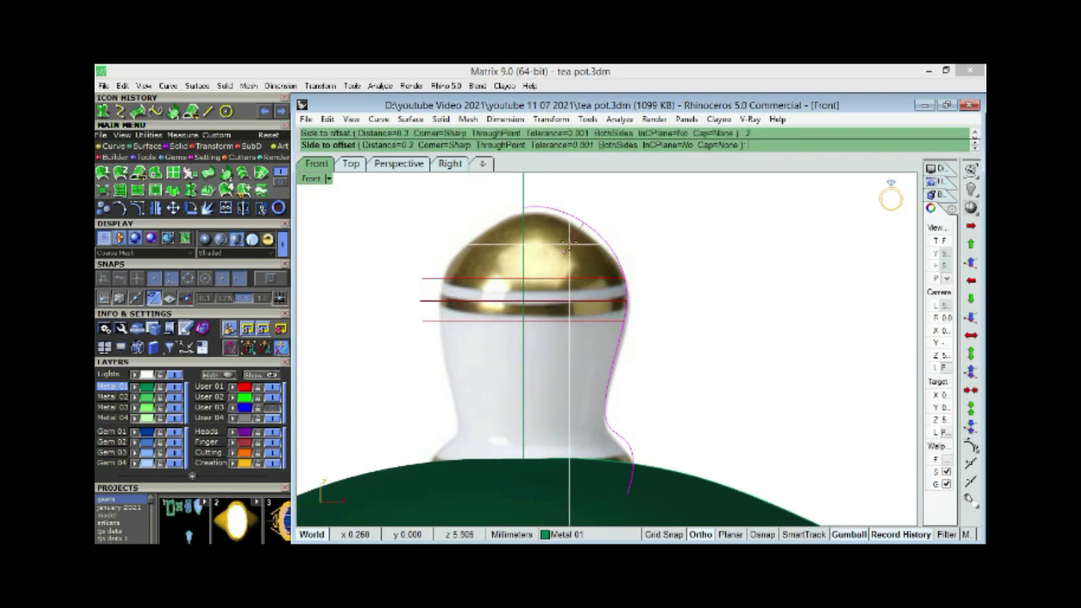
click(567, 245)
Step: Turn on the knob curve's control points, move one, then undo the move
key(Escape)
scroll(579, 350, up, 1)
scroll(580, 349, up, 2)
scroll(531, 250, up, 1)
click(531, 250)
click(566, 279)
scroll(523, 245, up, 3)
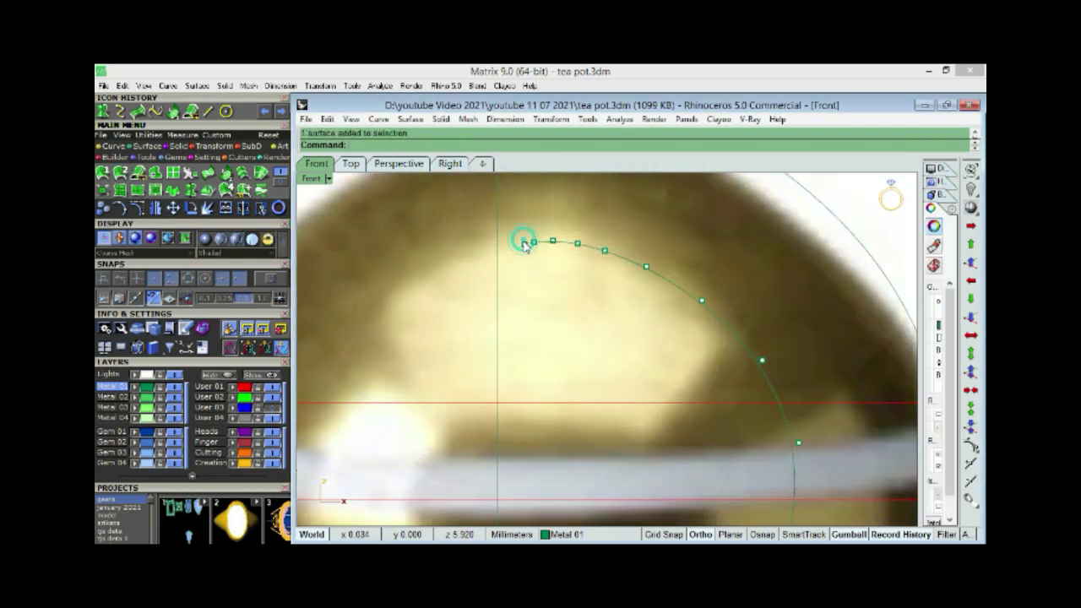
mouse_move(551, 250)
mouse_down()
mouse_move(523, 254)
mouse_move(526, 285)
mouse_up()
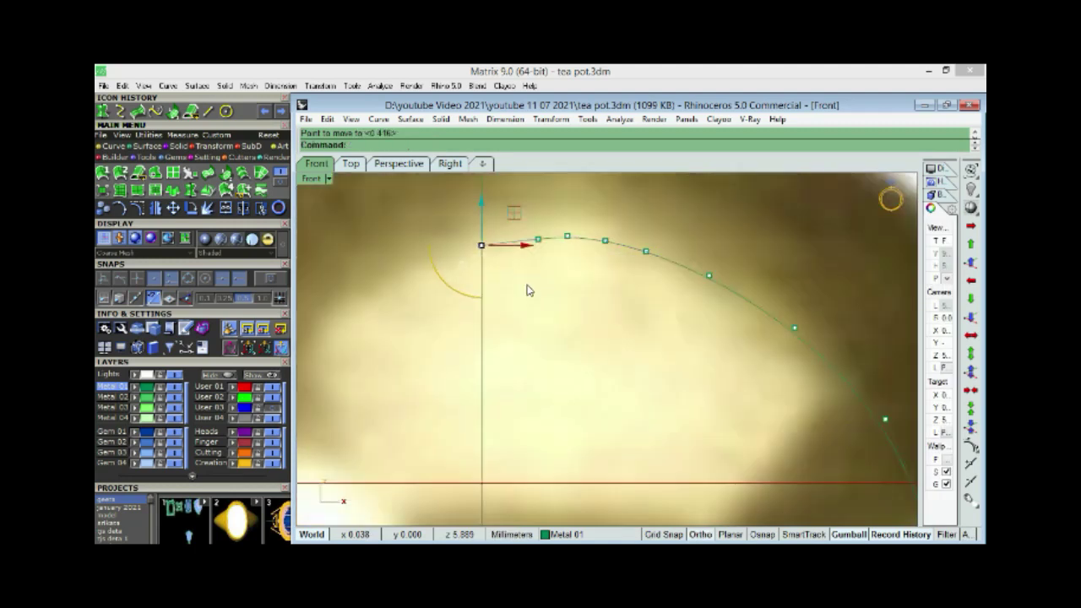
text(s)
scroll(553, 292, down, 3)
key(ctrl+z)
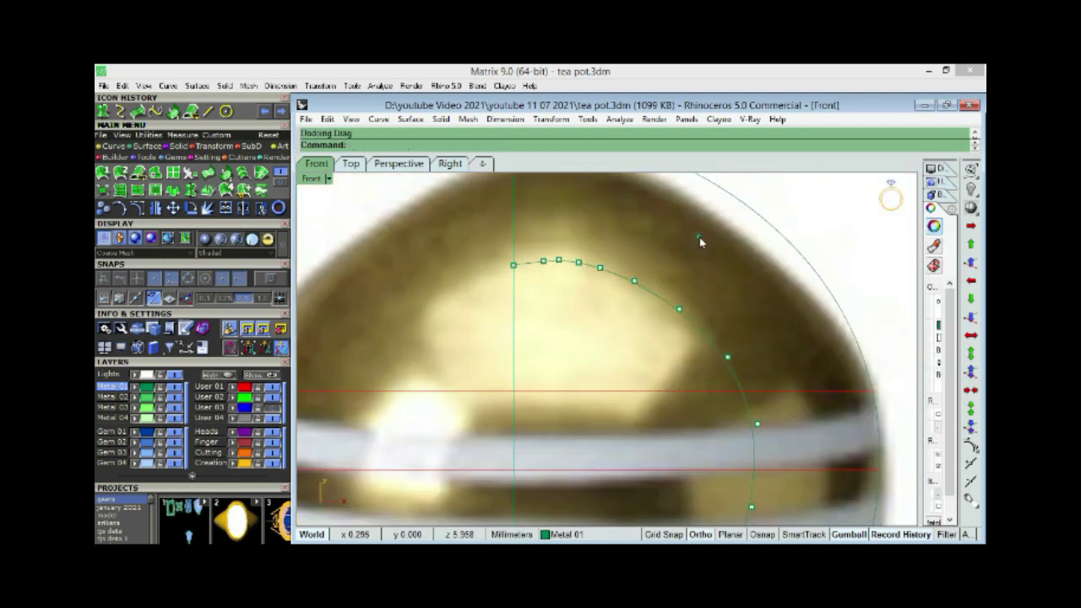
Step: Nudge the profile curve's end control point slightly left toward the centre axis
scroll(684, 279, down, 3)
scroll(650, 321, down, 3)
scroll(658, 304, down, 3)
scroll(675, 291, down, 2)
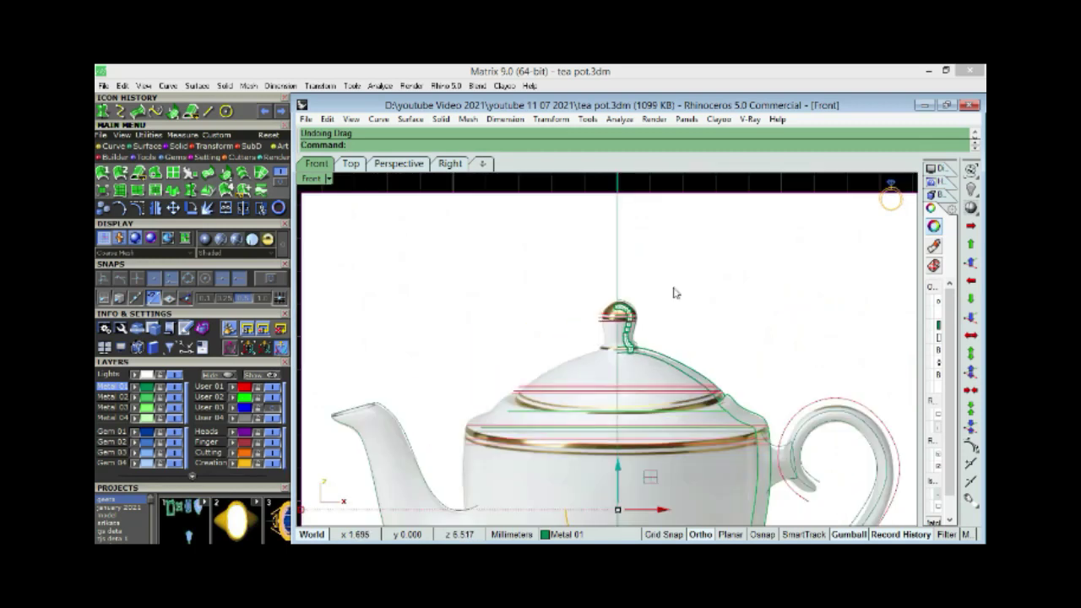
scroll(621, 314, up, 3)
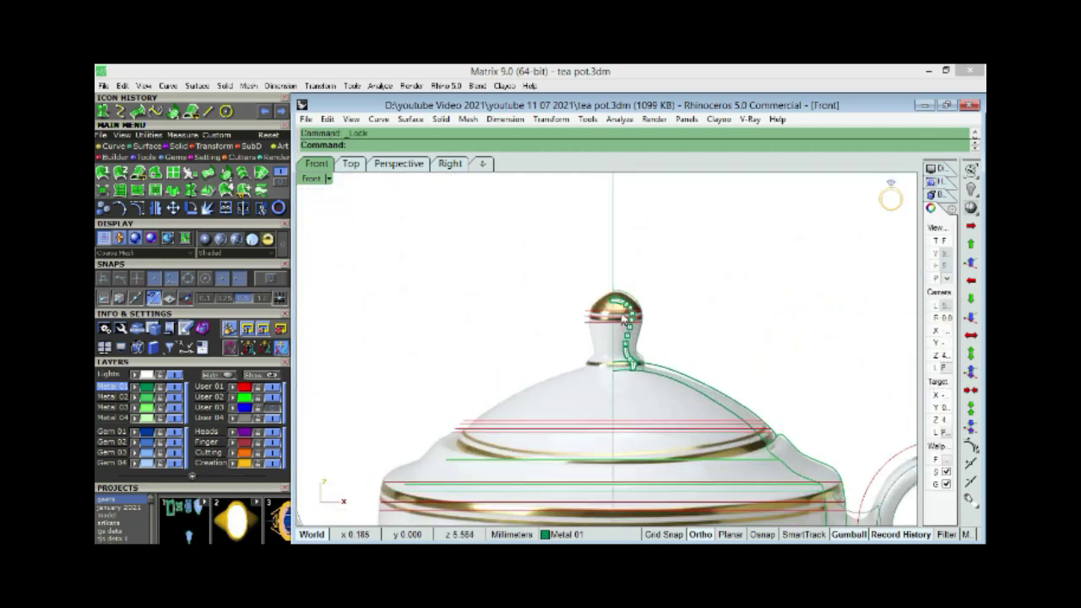
scroll(616, 309, up, 3)
scroll(599, 294, up, 3)
scroll(597, 290, down, 1)
click(596, 292)
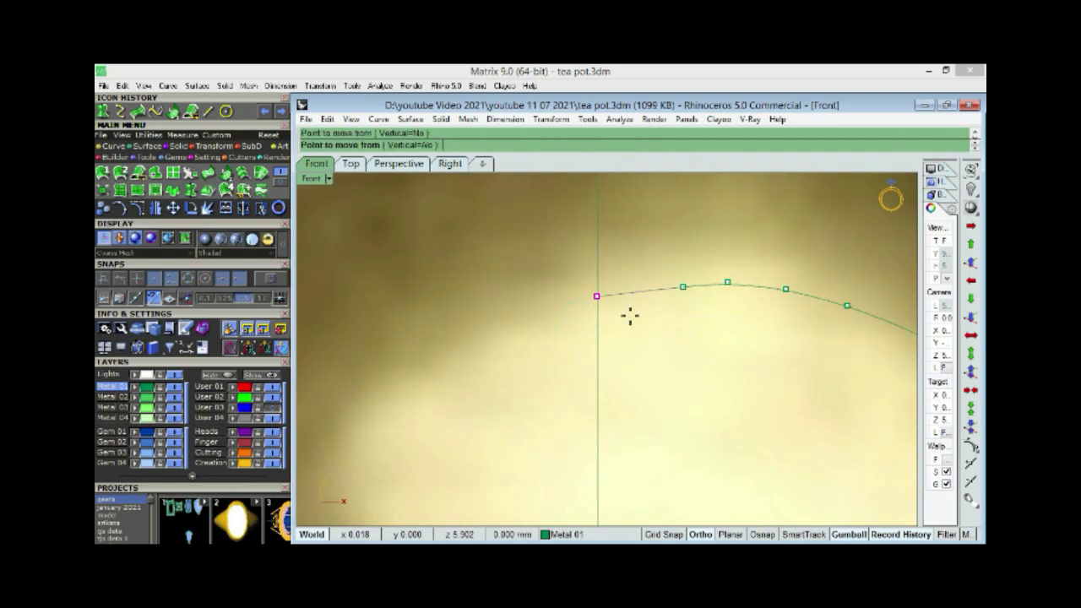
drag(692, 313, 674, 311)
scroll(675, 311, down, 2)
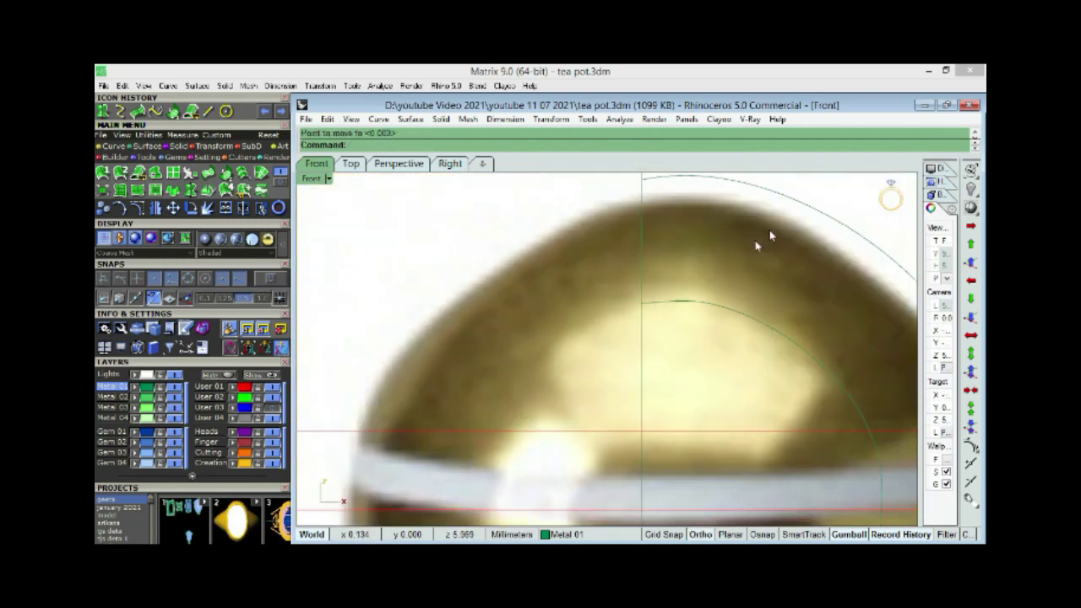
scroll(700, 345, down, 3)
Step: Close the knob profile with a line between the curve ends and join the three curves
scroll(698, 422, up, 3)
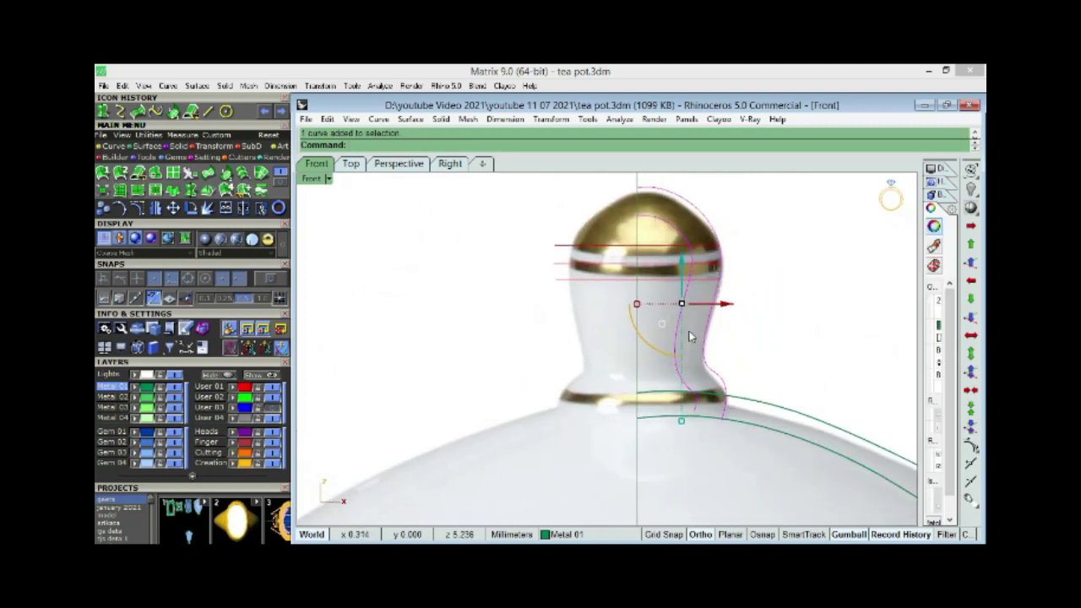
scroll(698, 433, up, 1)
scroll(697, 433, up, 2)
click(208, 113)
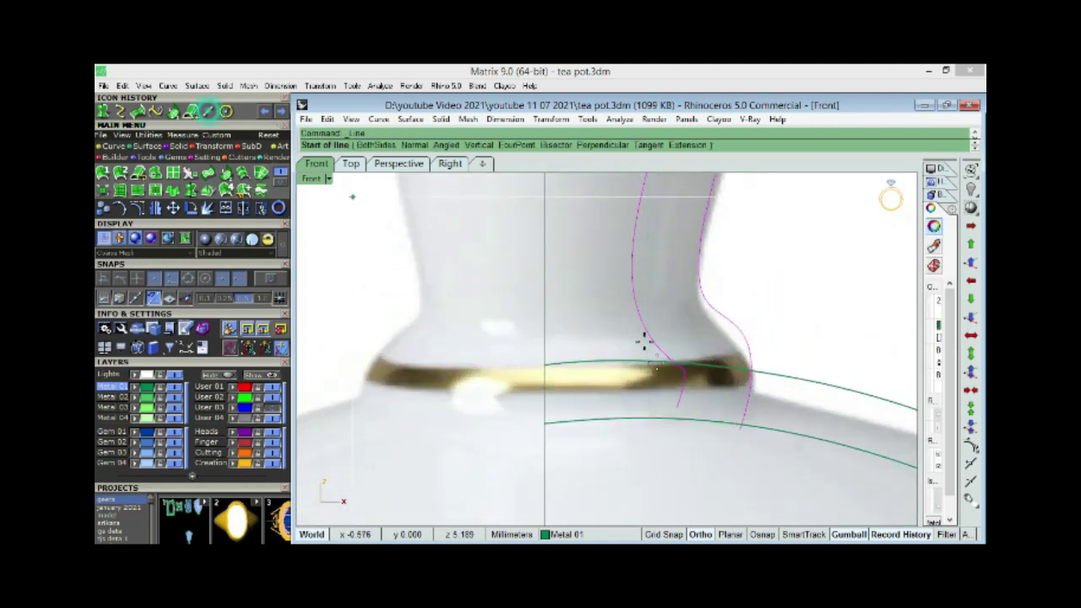
scroll(646, 343, up, 1)
click(677, 411)
click(758, 437)
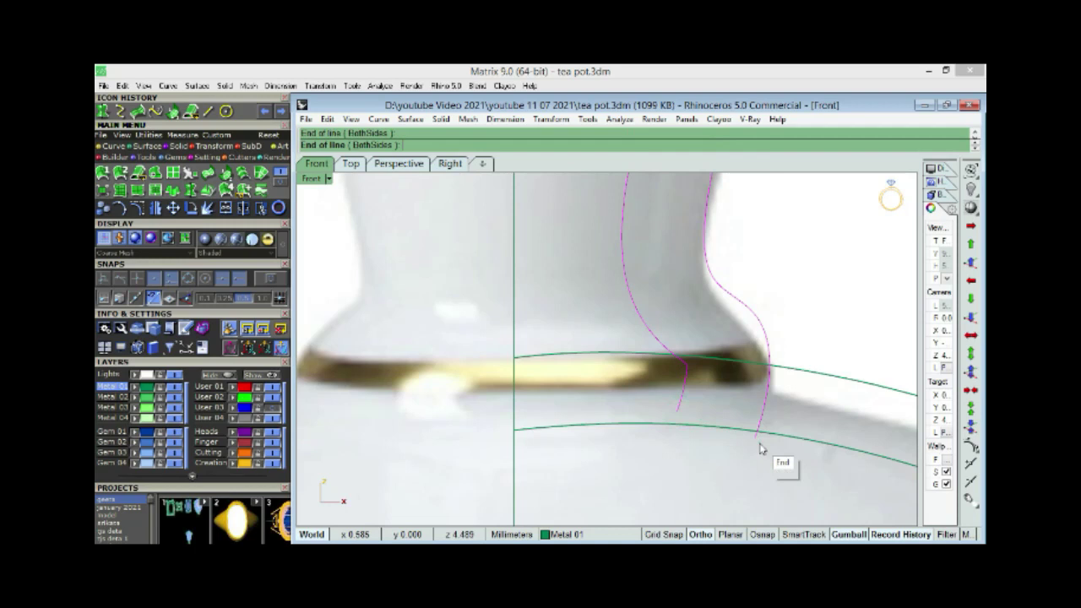
click(701, 420)
key(ctrl+j)
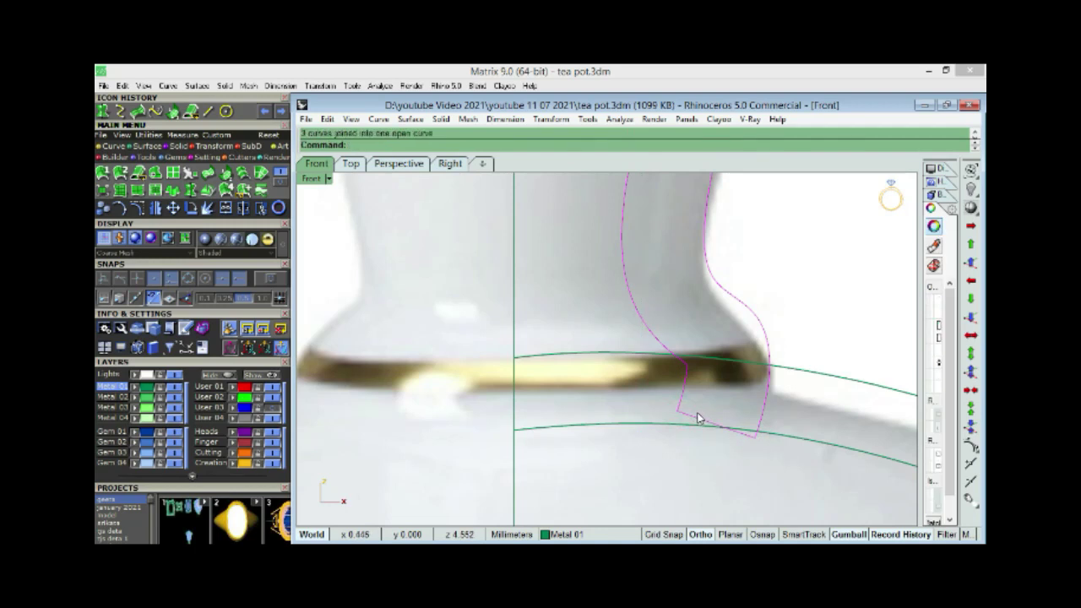
Step: Revolve the joined knob profile a full 360° around a vertical axis from the origin
scroll(699, 426, down, 3)
scroll(587, 326, down, 2)
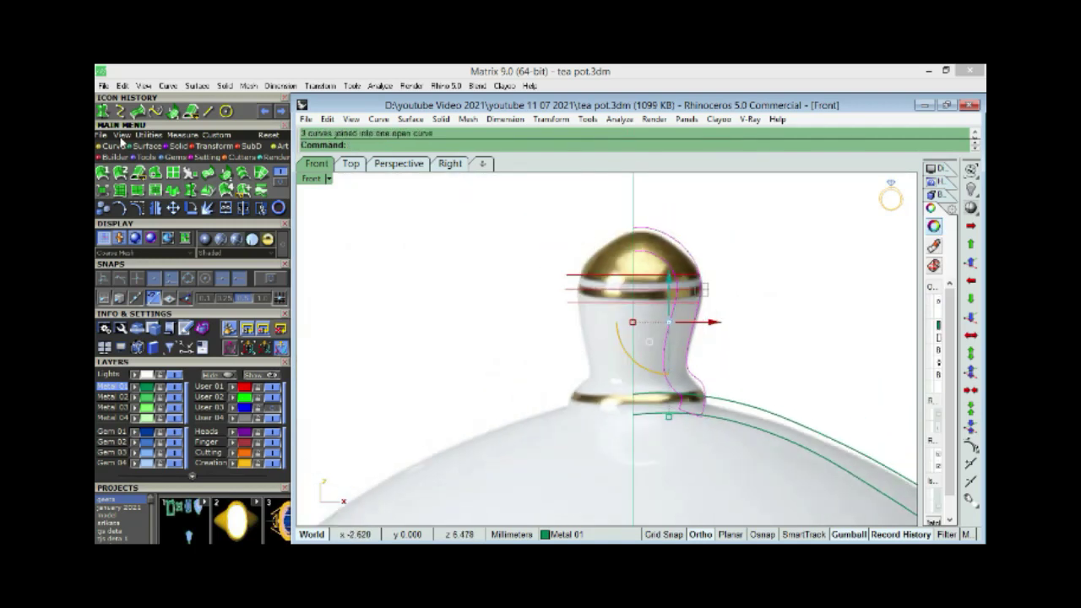
key(ctrl+r)
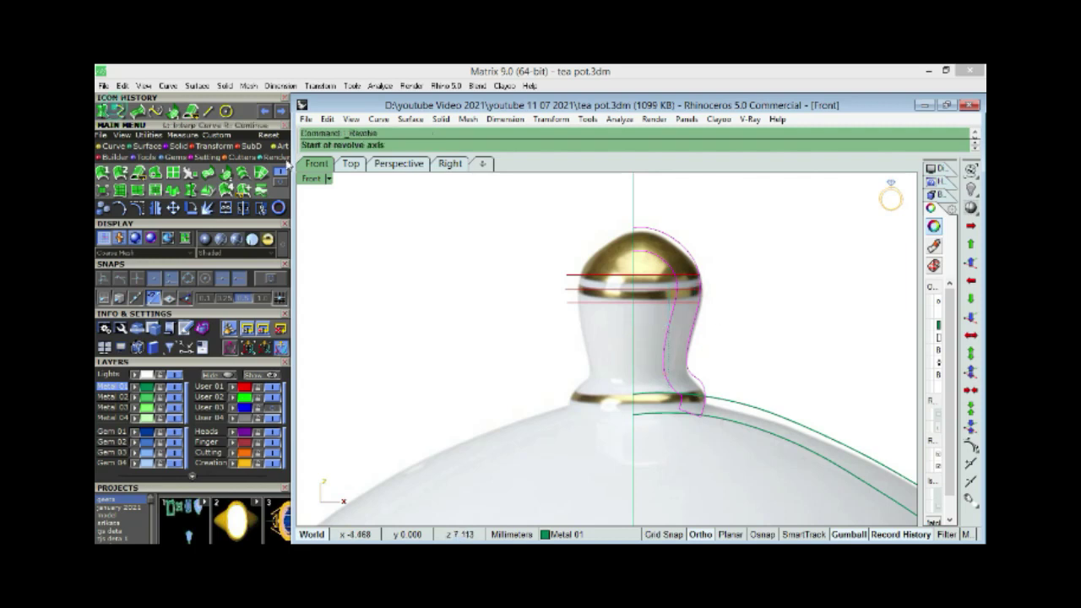
text(0)
key(Return)
click(652, 247)
key(Return)
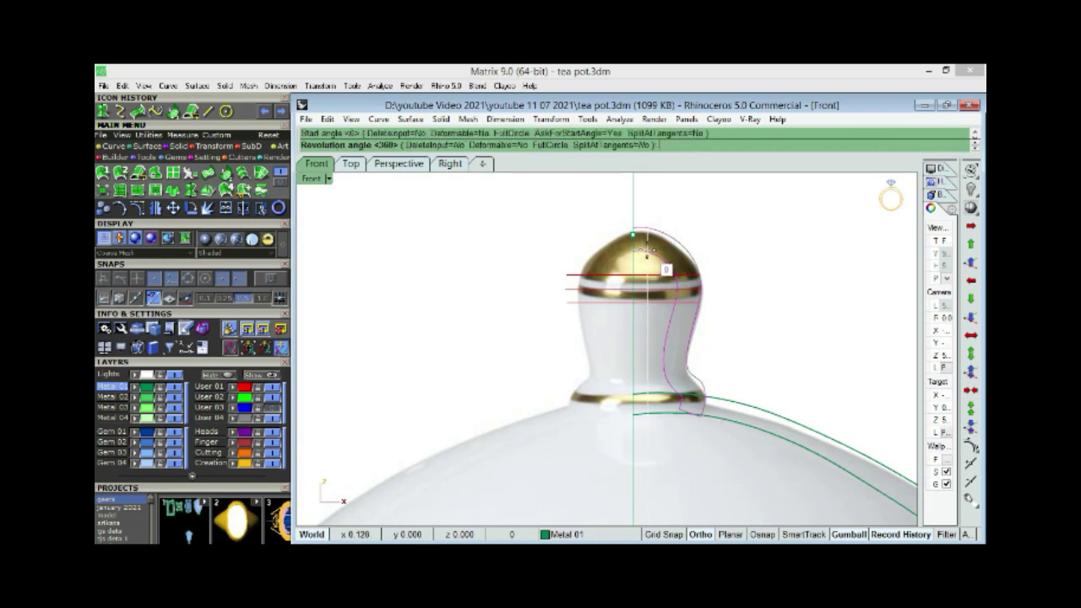
key(Return)
scroll(579, 308, down, 2)
scroll(591, 354, down, 5)
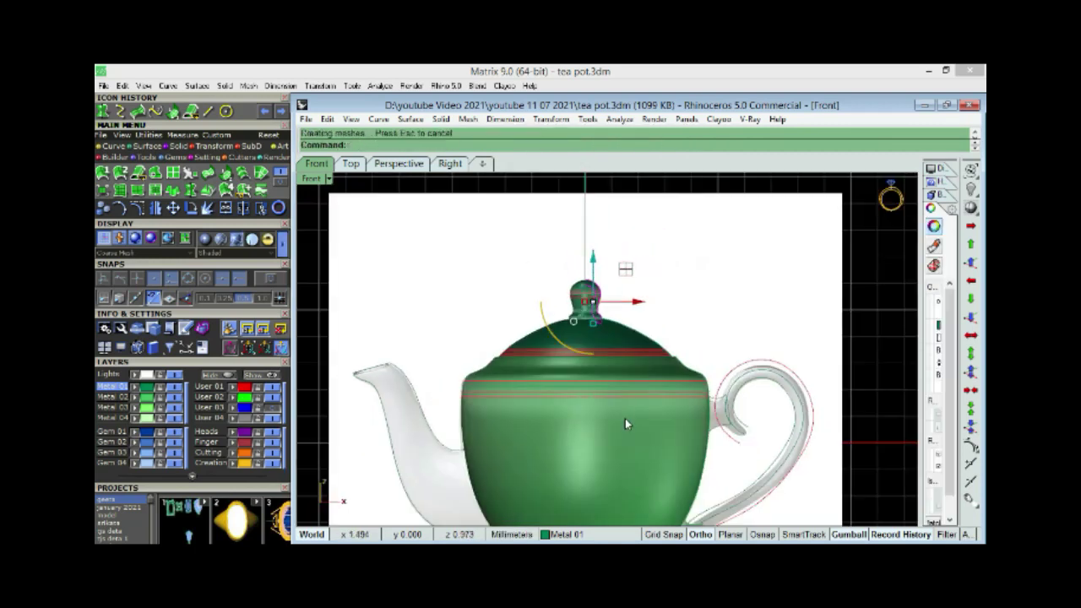
right_drag(662, 405, 658, 381)
scroll(772, 267, up, 2)
Step: Draw a 2-point circle snapped to the inner end of the handle curve
click(778, 253)
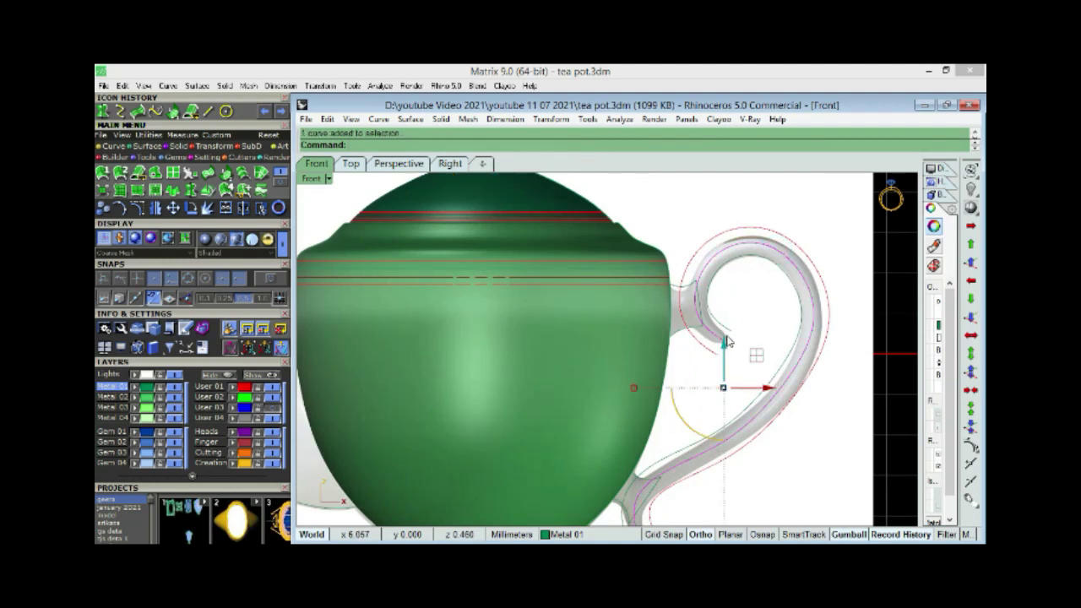
scroll(721, 349, up, 2)
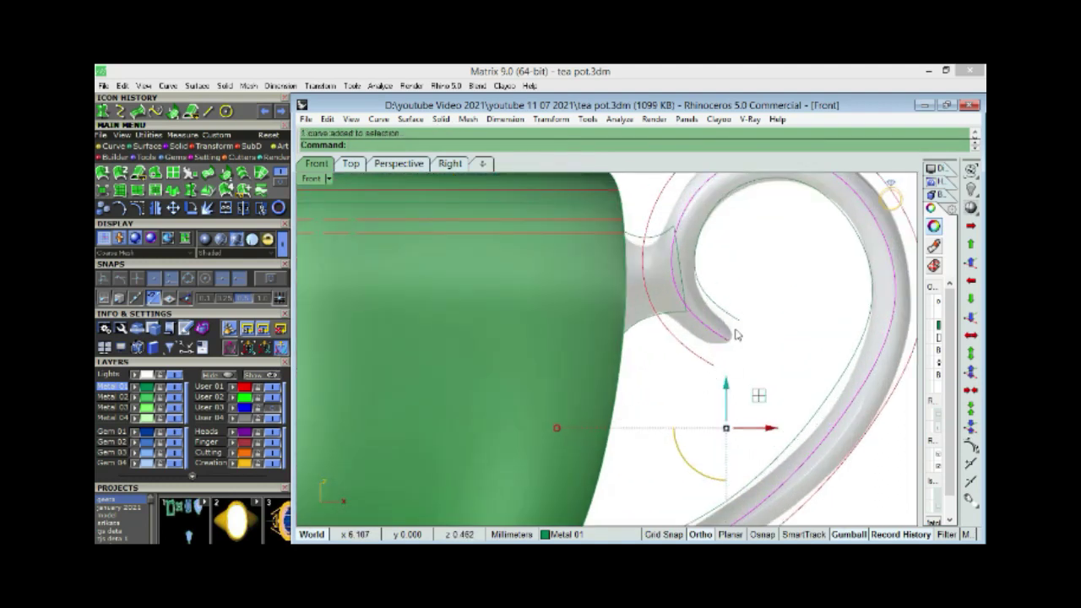
click(226, 112)
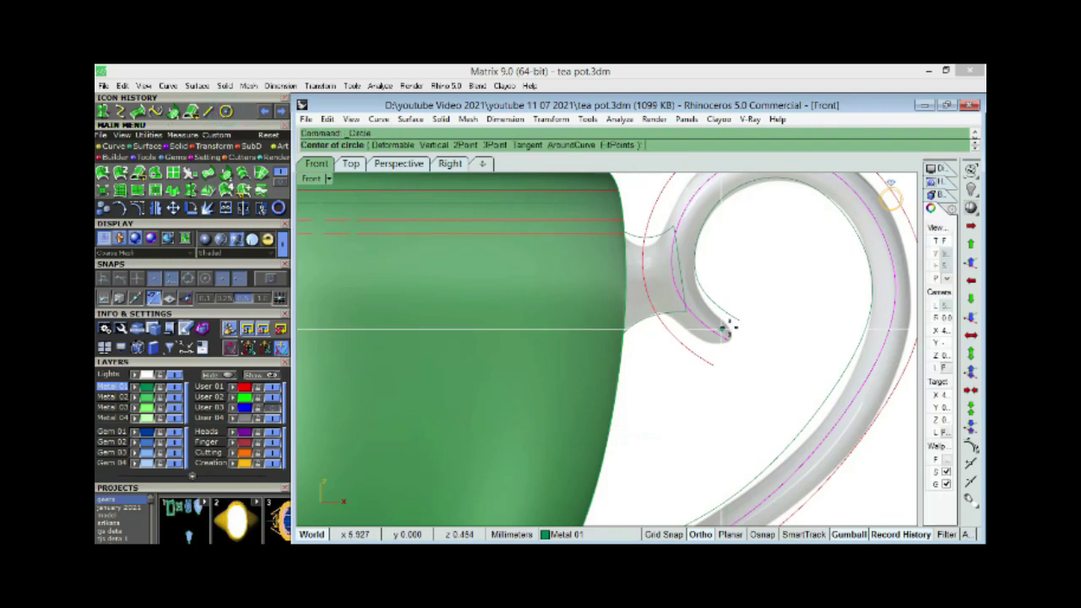
scroll(724, 321, up, 2)
click(468, 146)
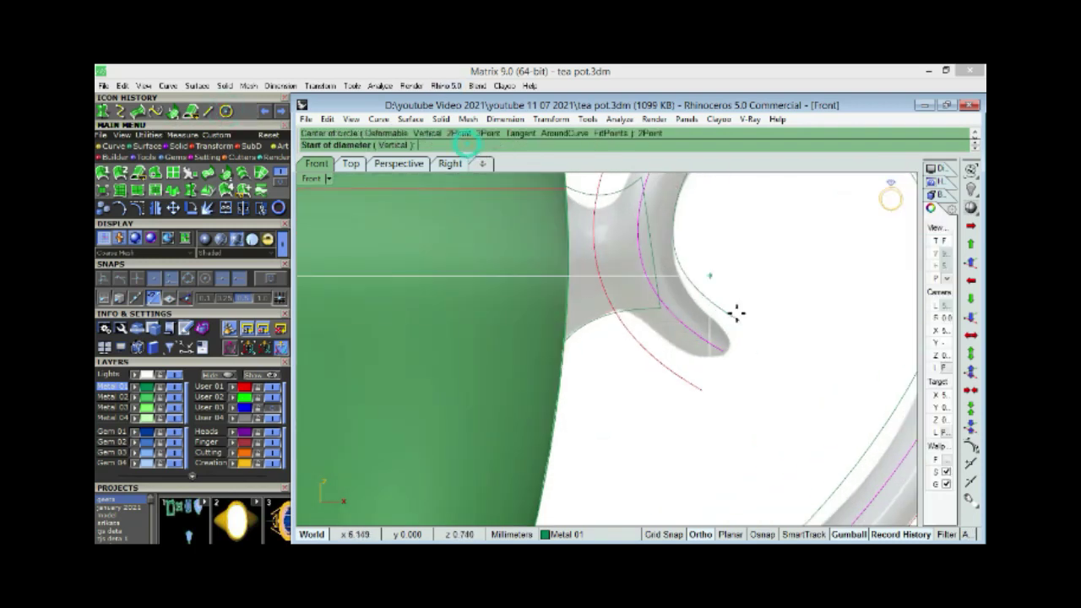
click(740, 320)
click(708, 386)
click(761, 351)
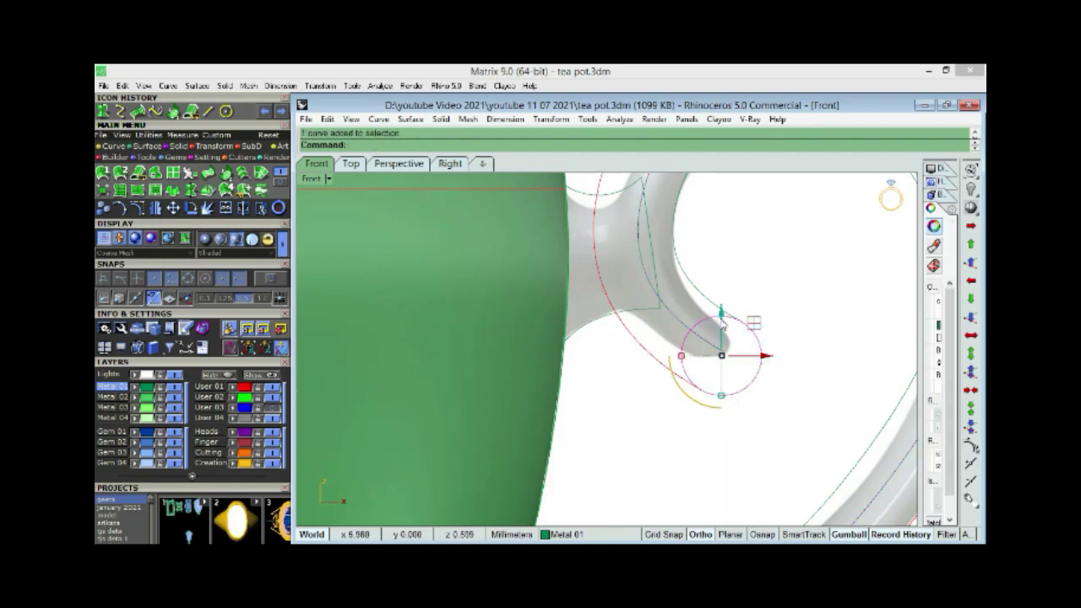
Step: Rotate the circle 90° in Top view so it stands upright
key(ctrl+F4)
scroll(622, 342, down, 5)
scroll(707, 395, down, 3)
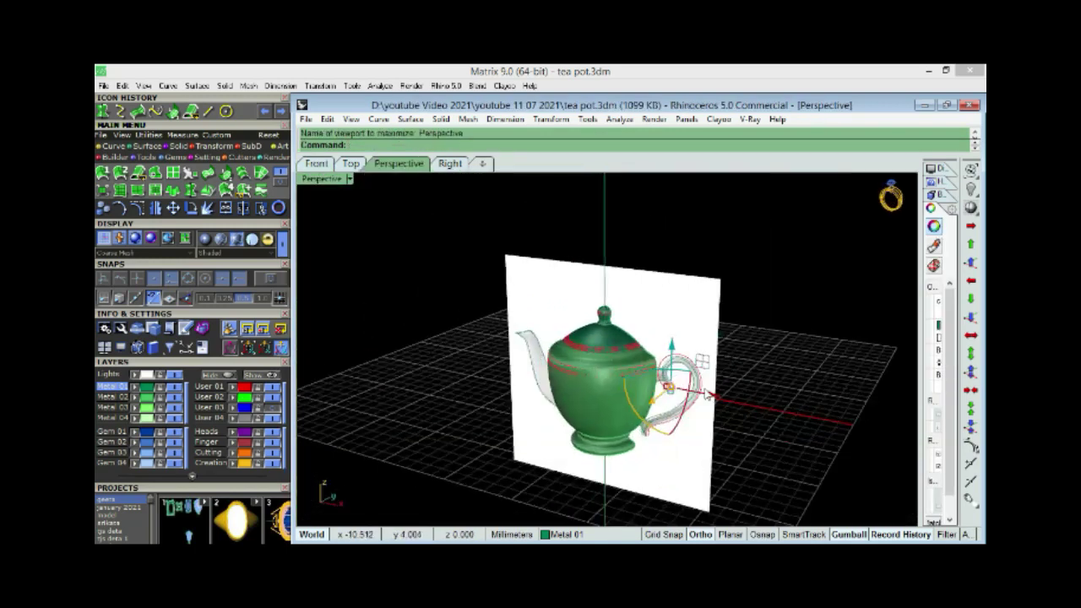
scroll(707, 395, up, 5)
scroll(572, 345, up, 3)
mouse_move(571, 346)
right_down()
mouse_move(488, 326)
mouse_move(662, 369)
right_up()
scroll(662, 369, up, 2)
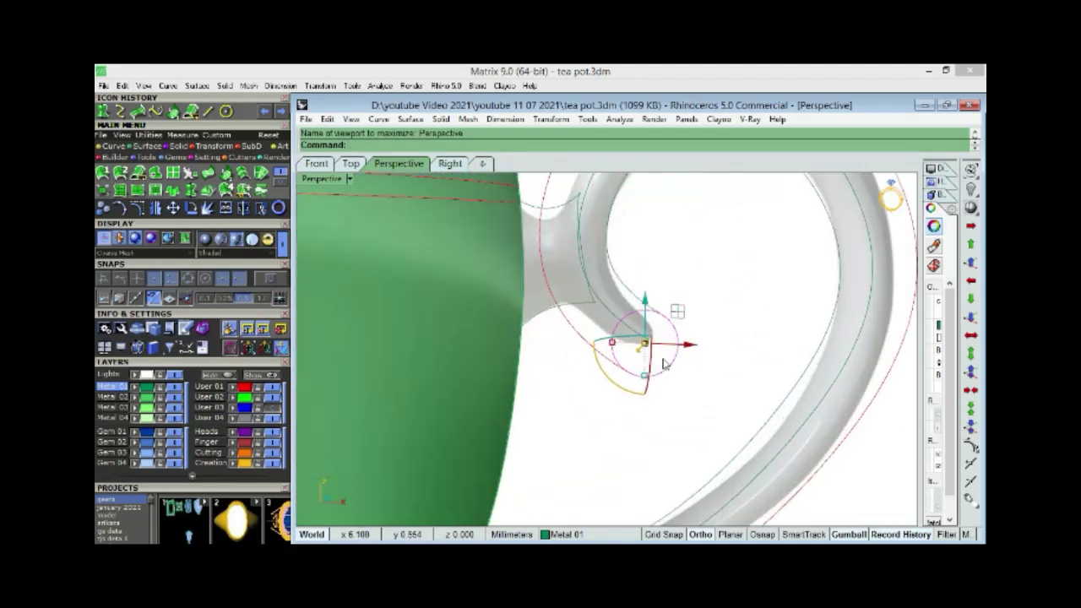
key(ctrl+F1)
scroll(495, 357, up, 2)
scroll(481, 365, up, 2)
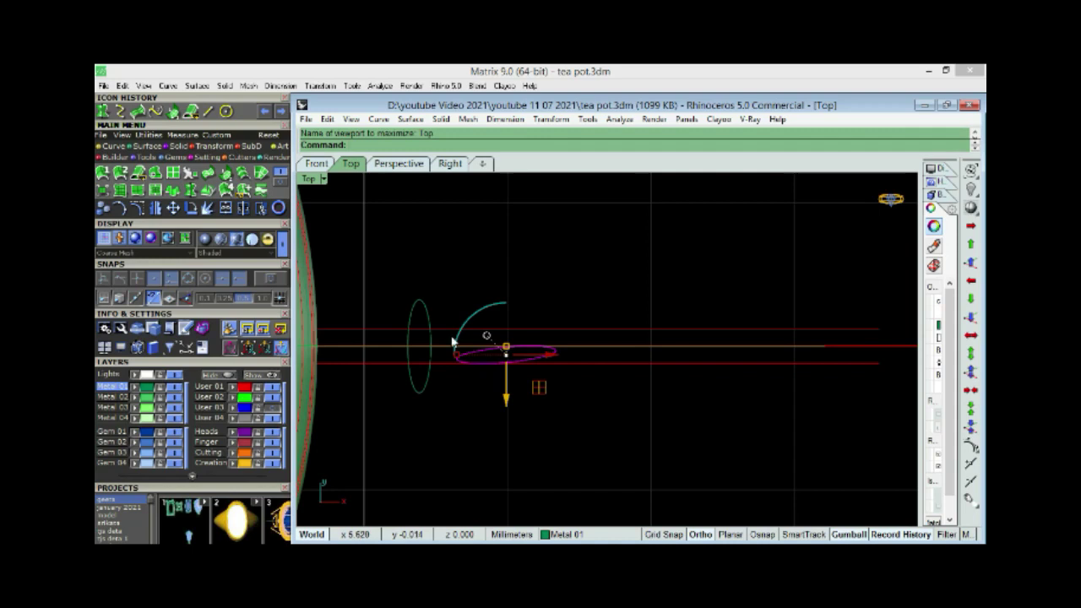
drag(464, 323, 482, 372)
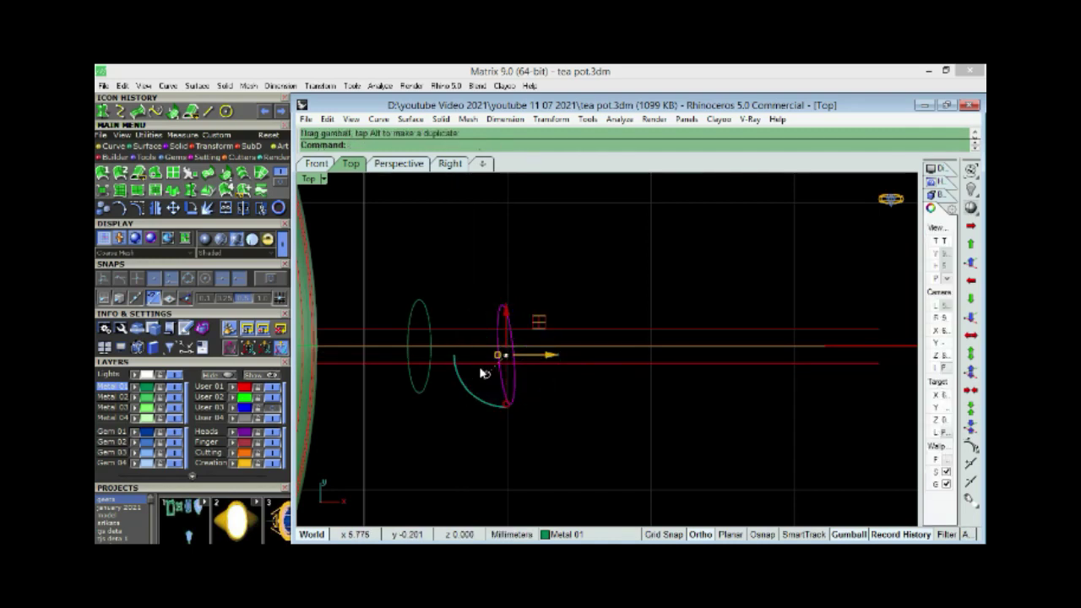
Step: Tilt the circle about 38° in Front view to match the handle end
key(ctrl+F3)
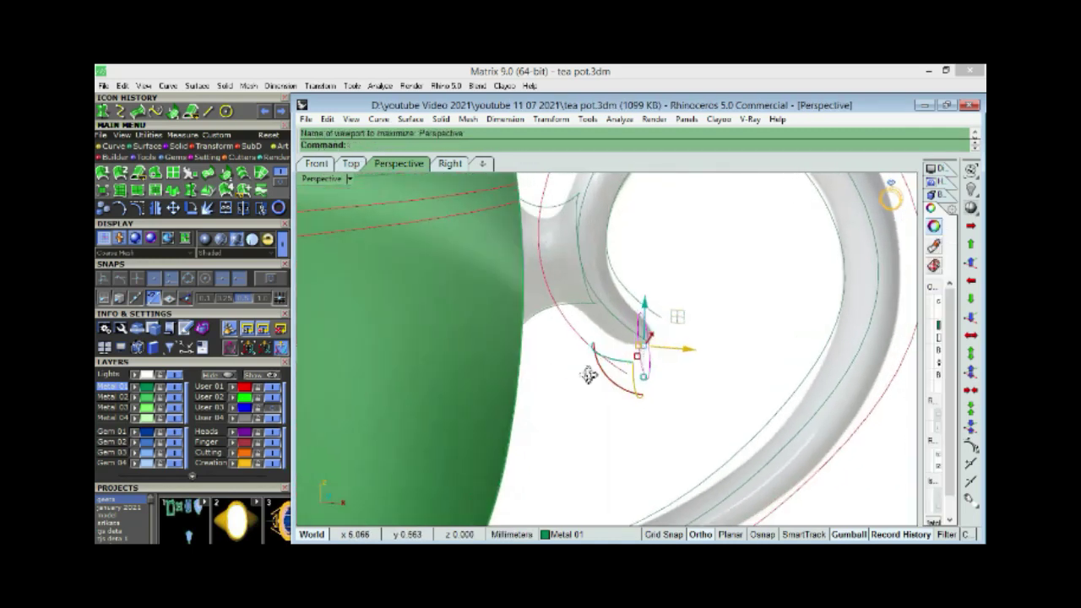
key(ctrl+F2)
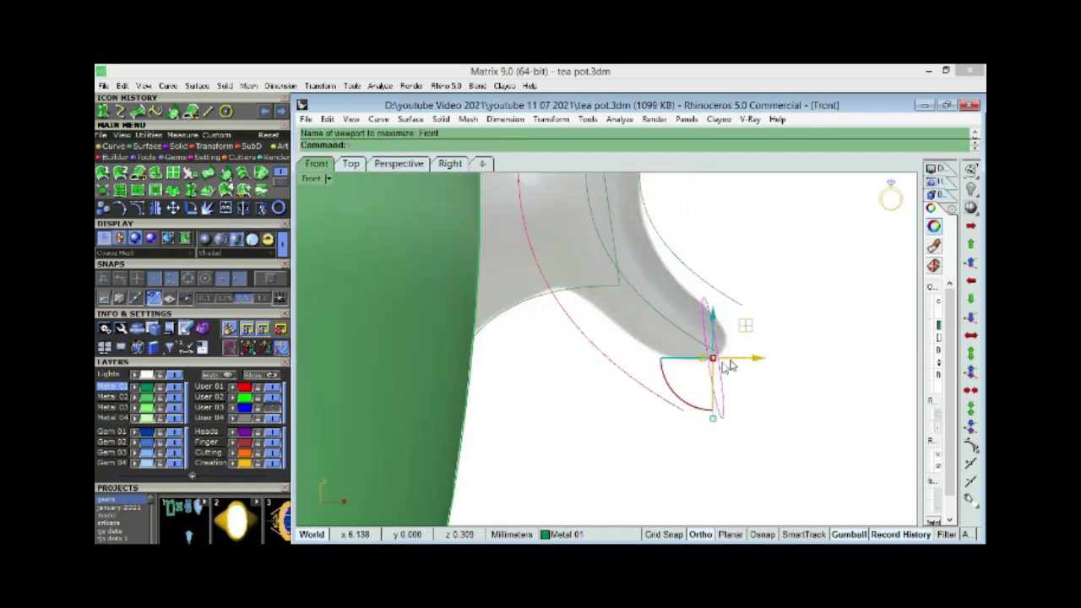
drag(657, 386, 641, 364)
key(ctrl+F3)
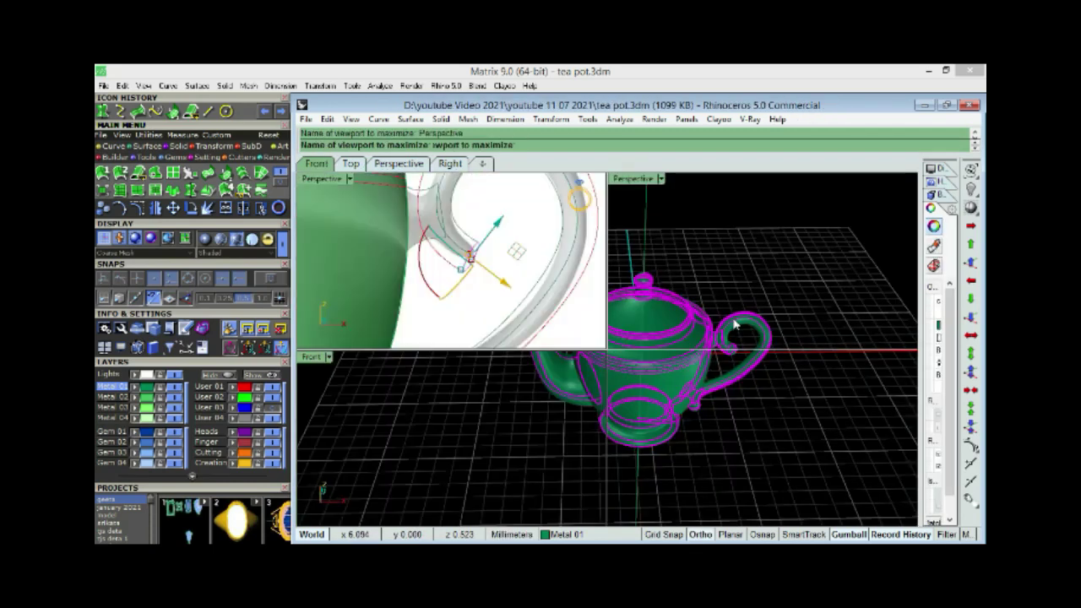
right_drag(623, 312, 639, 284)
Step: Sweep the end circle along the handle rail with a one-rail sweep
click(643, 286)
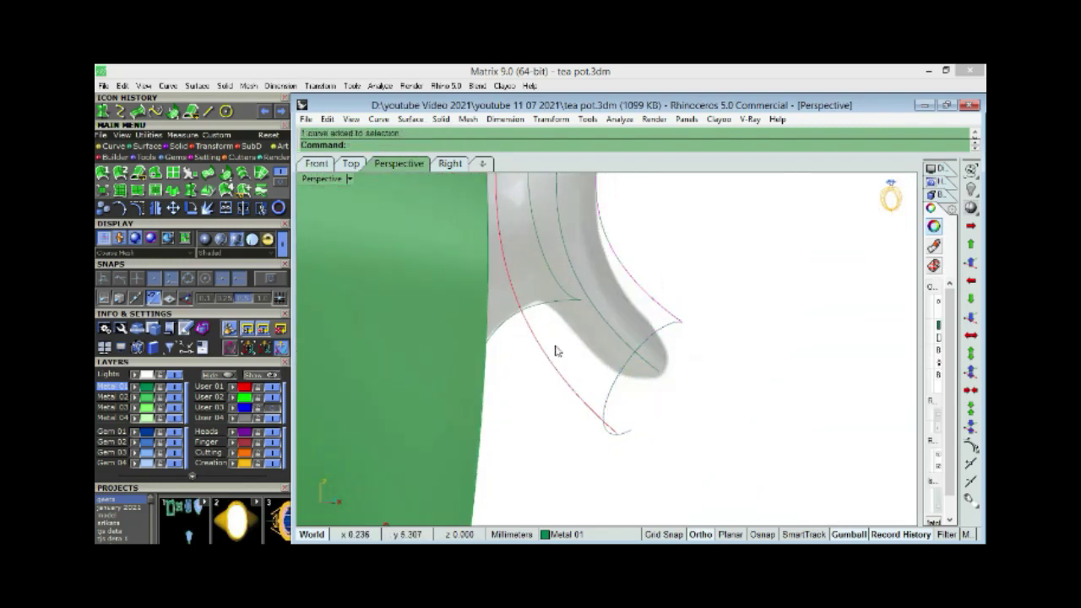
shift+click(625, 370)
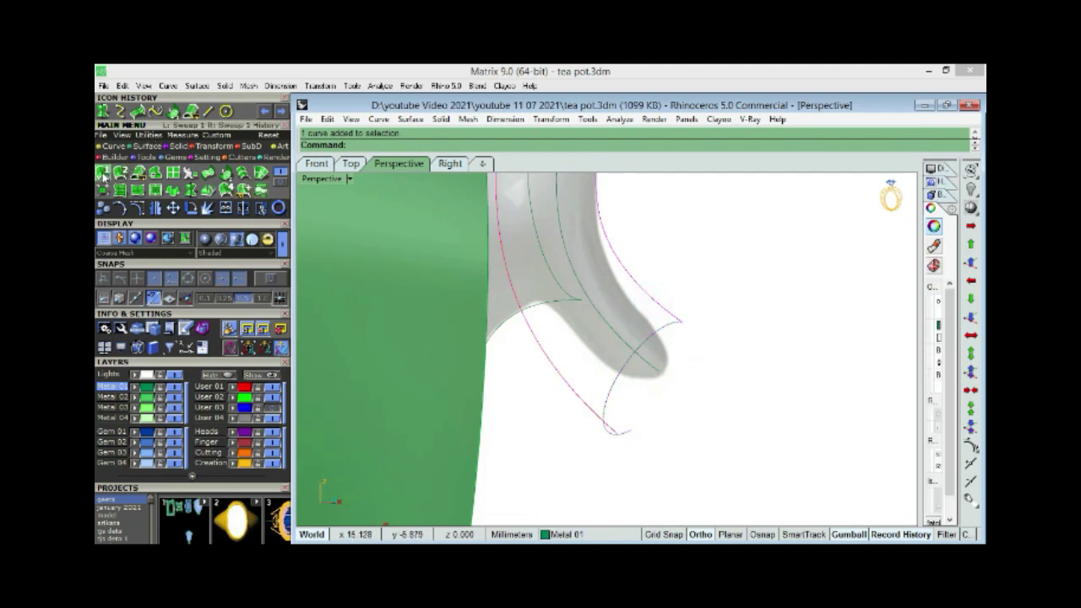
right_click(663, 319)
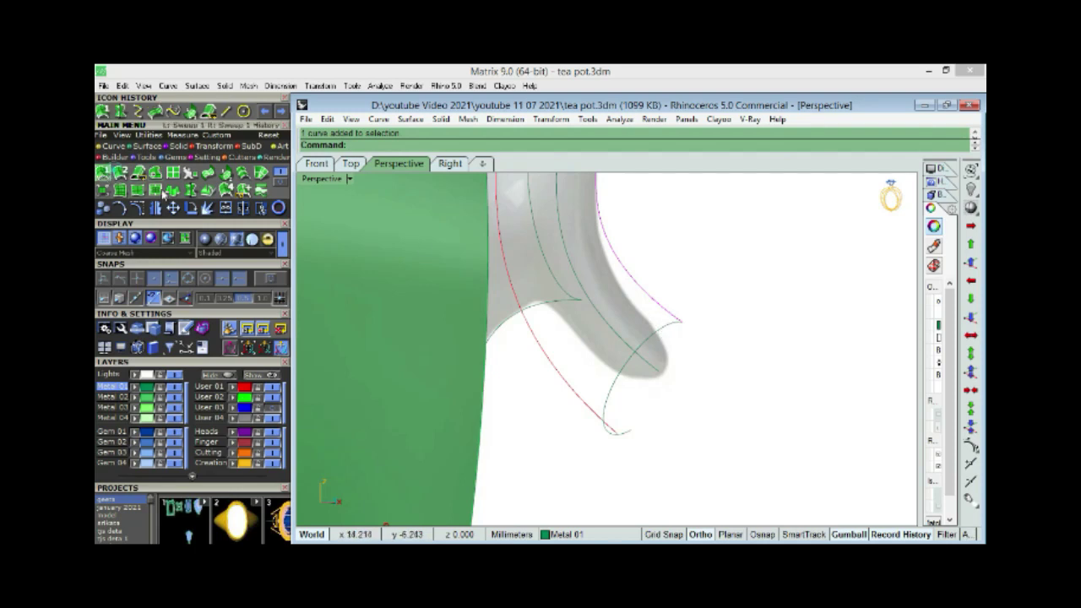
click(657, 338)
click(657, 337)
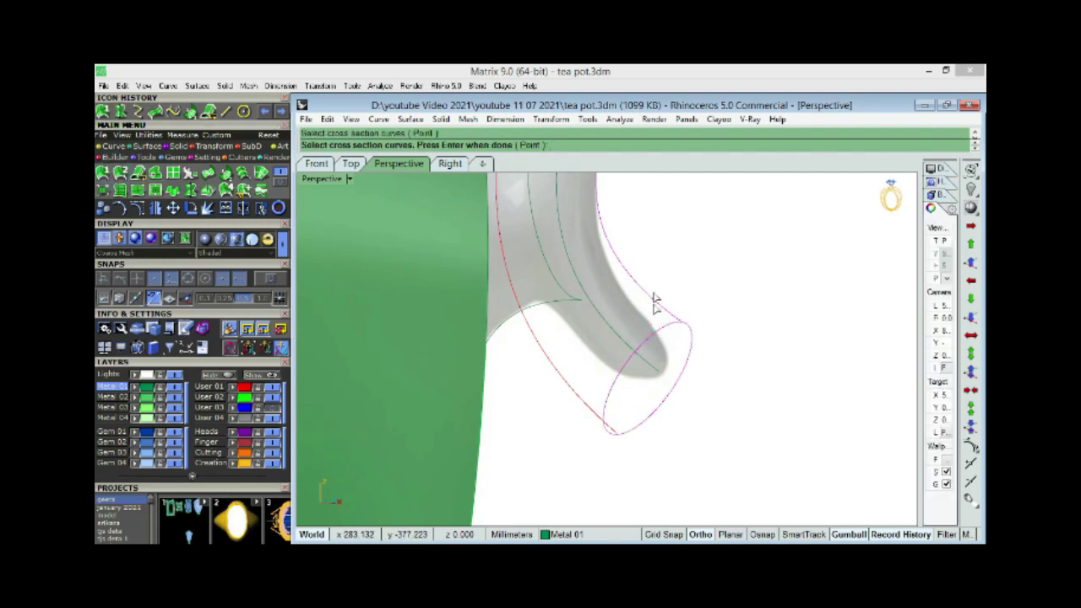
key(Return)
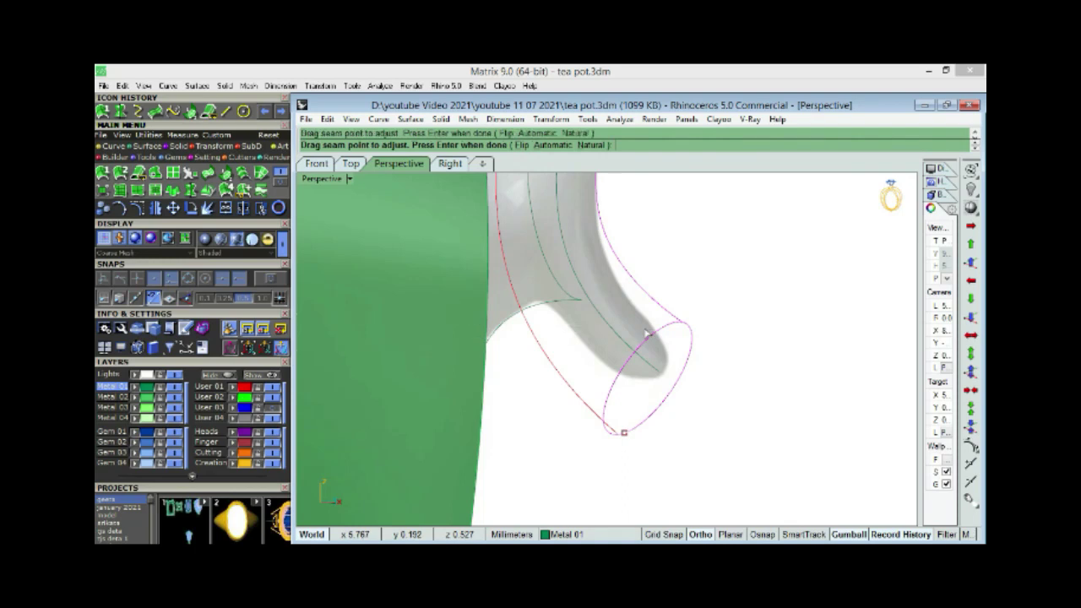
key(Return)
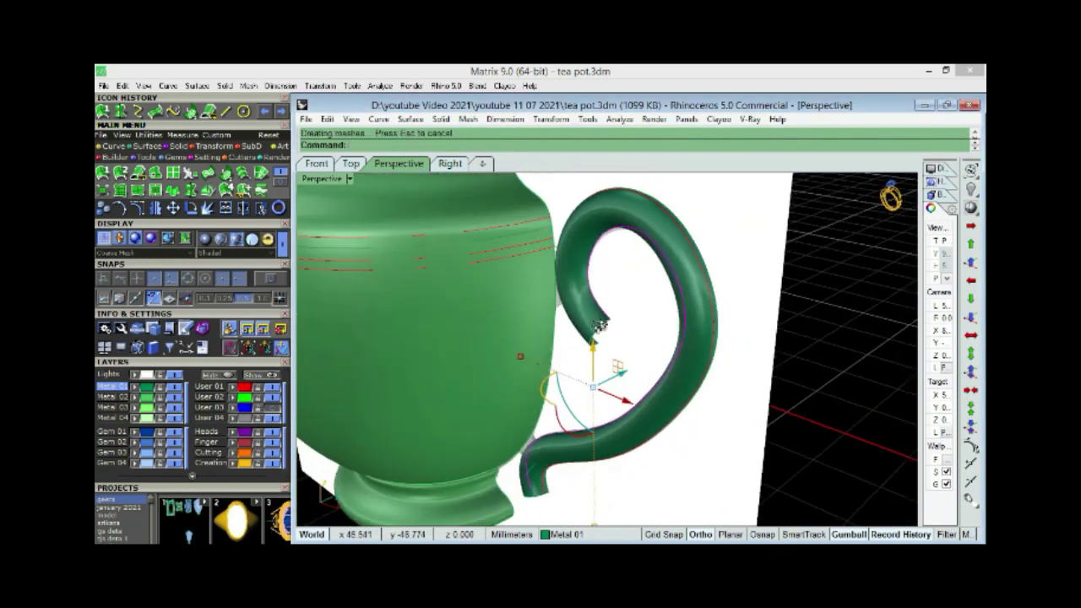
Step: Try a two-rail sweep with the handle-tip curve, then undo it
click(612, 316)
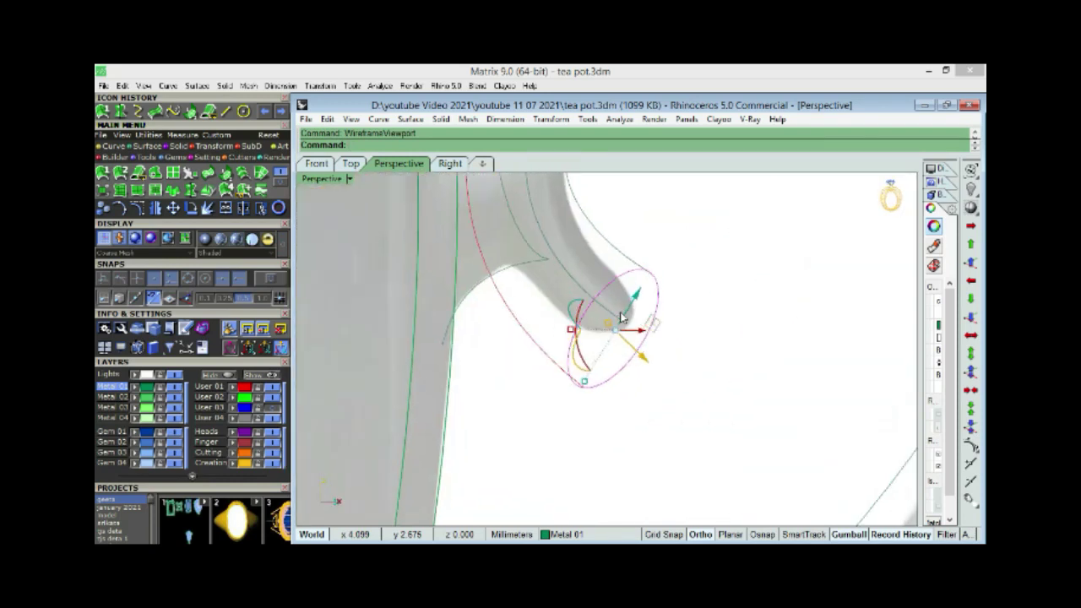
click(562, 310)
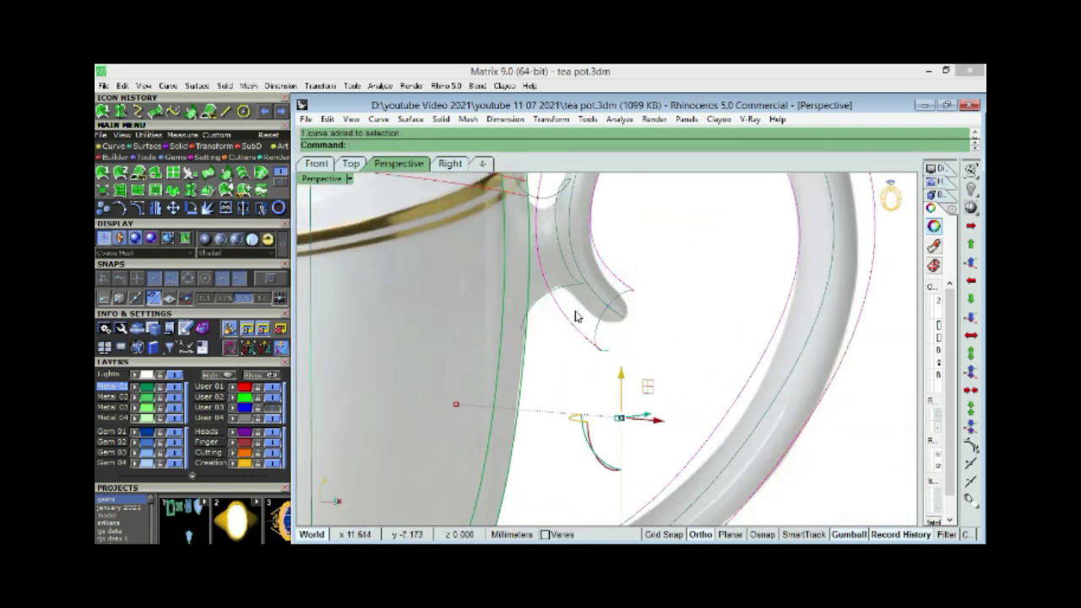
click(120, 172)
click(623, 297)
key(Return)
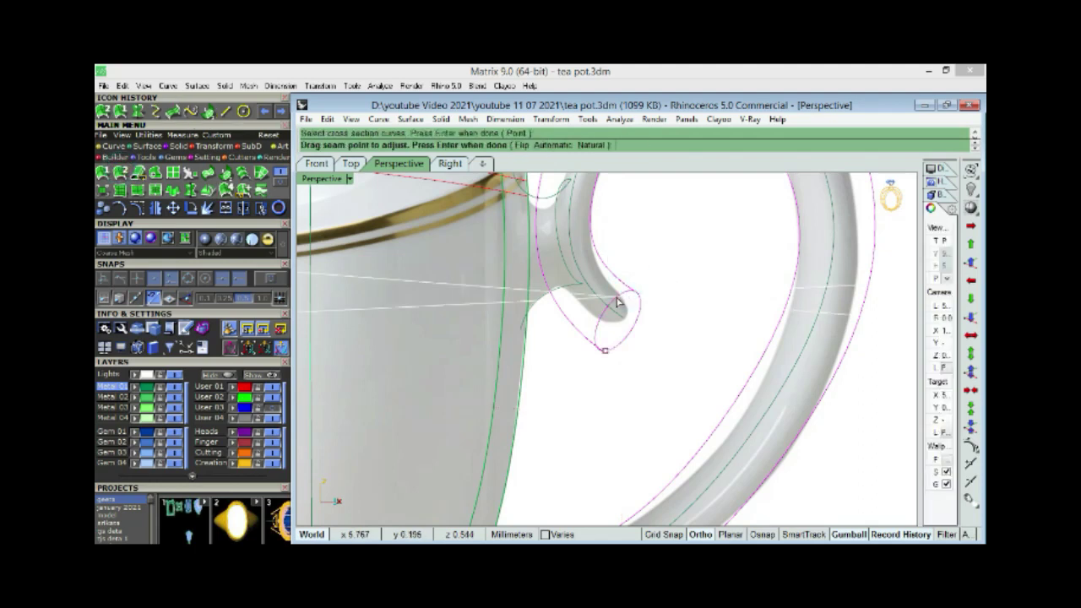
key(Return)
key(Return)
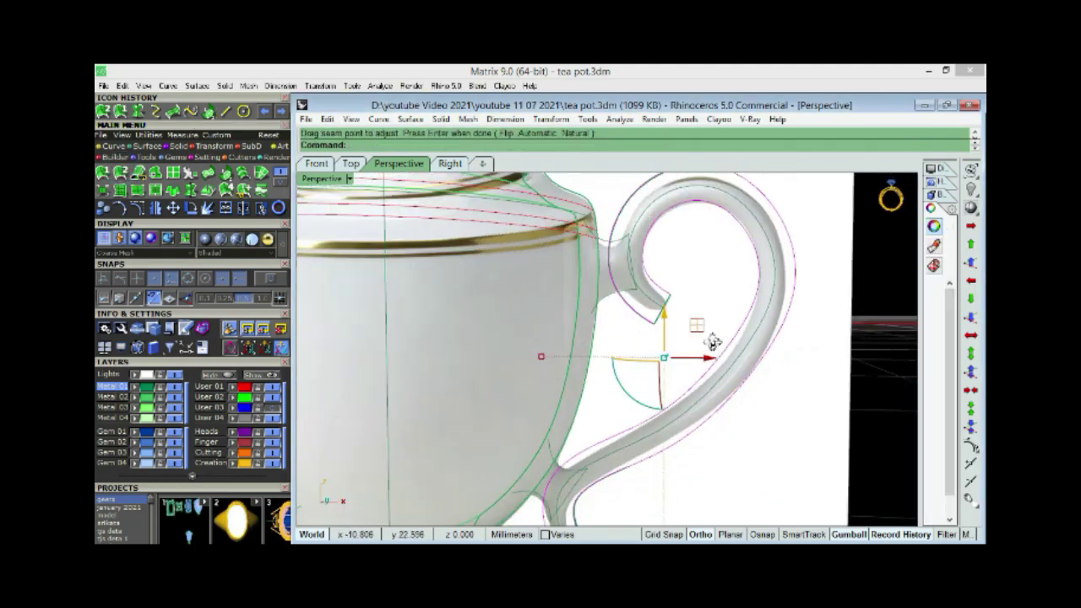
key(ctrl+z)
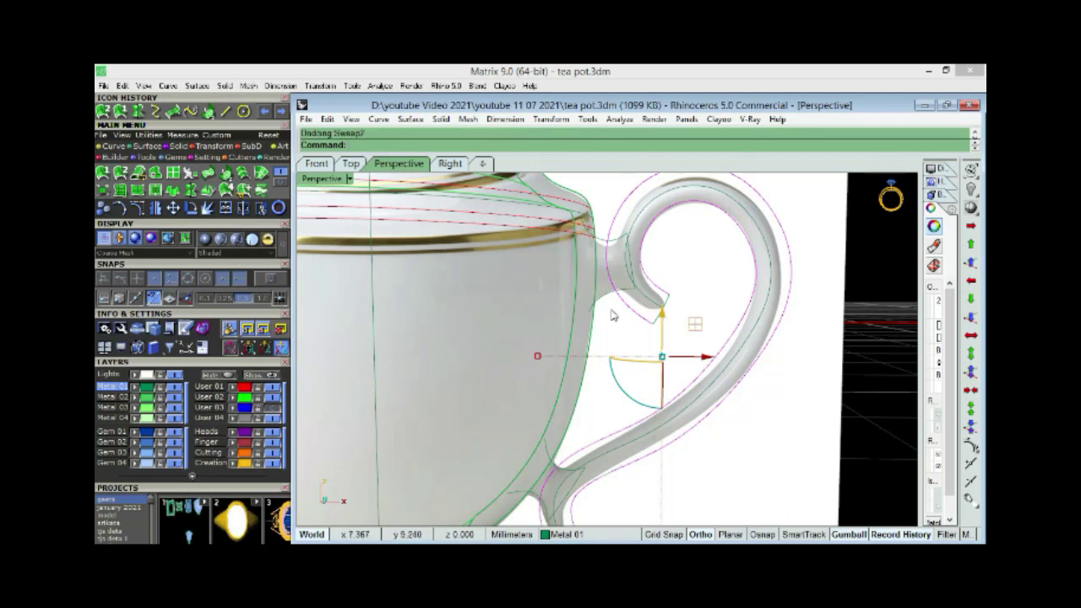
Step: One-rail sweep the handle-tip curve with Freeform style to cap the curled tip
scroll(613, 315, up, 2)
scroll(617, 325, up, 3)
scroll(619, 333, up, 2)
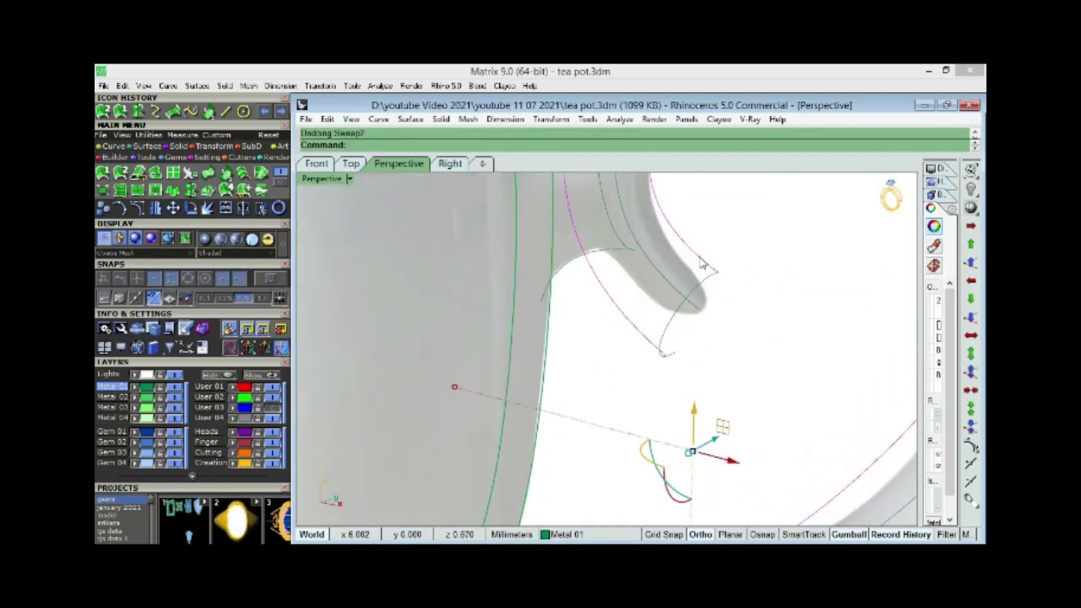
click(120, 173)
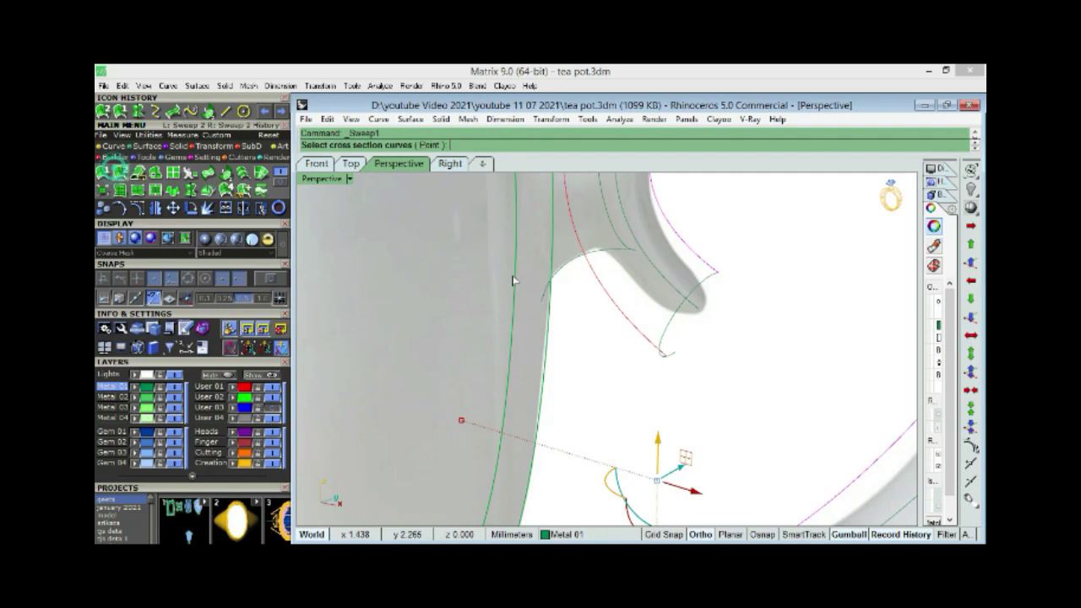
click(708, 280)
key(Return)
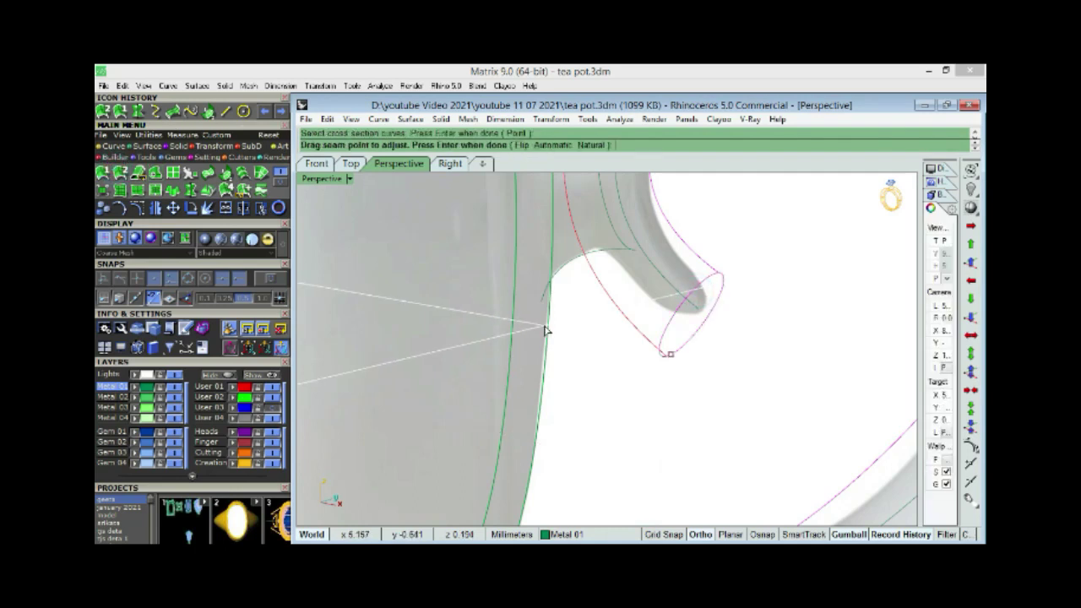
key(Return)
click(588, 414)
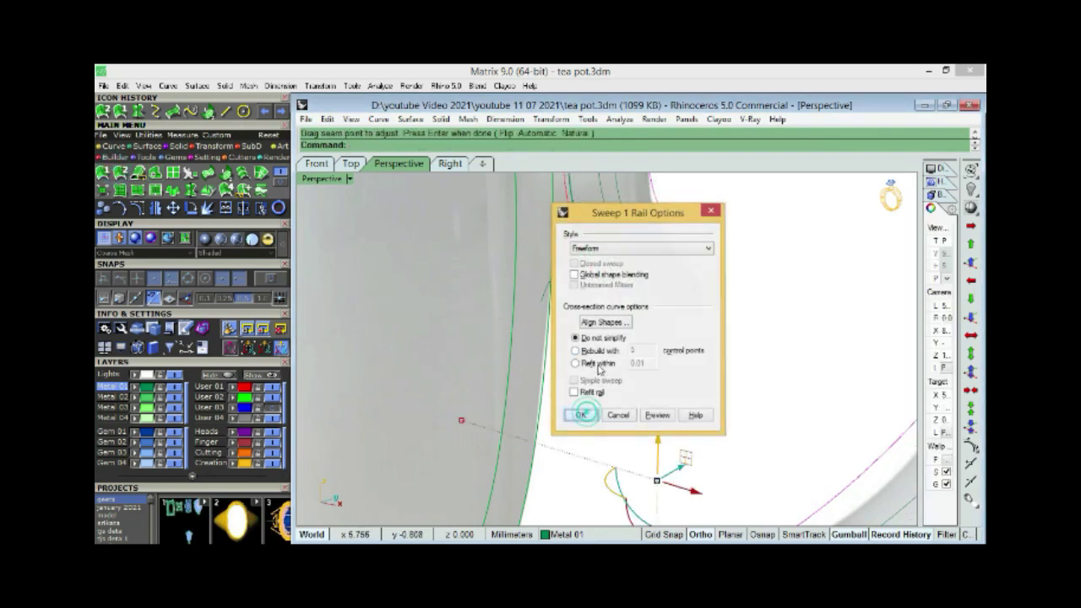
scroll(613, 363, down, 5)
scroll(629, 369, up, 3)
key(ctrl+F2)
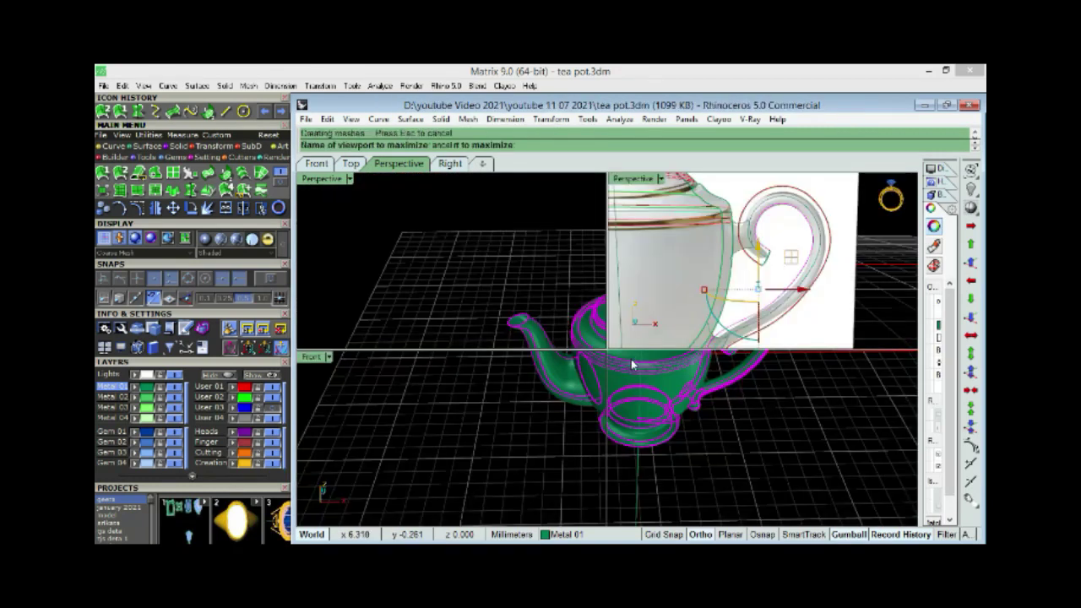
click(635, 145)
text(q)
Step: Build a round-capped pipe along the handle's centre curve
key(Return)
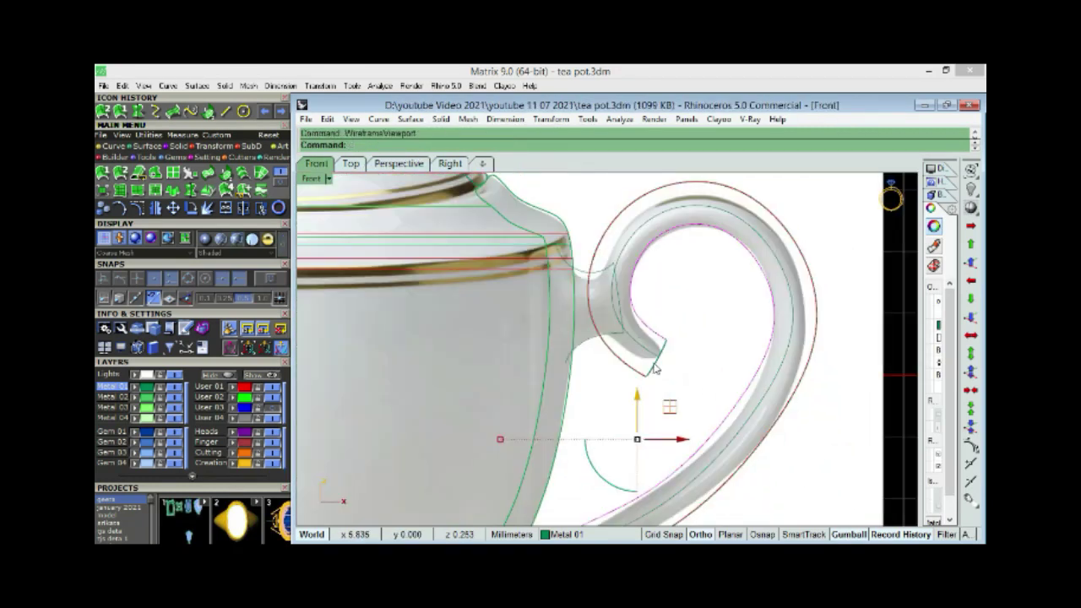
click(650, 355)
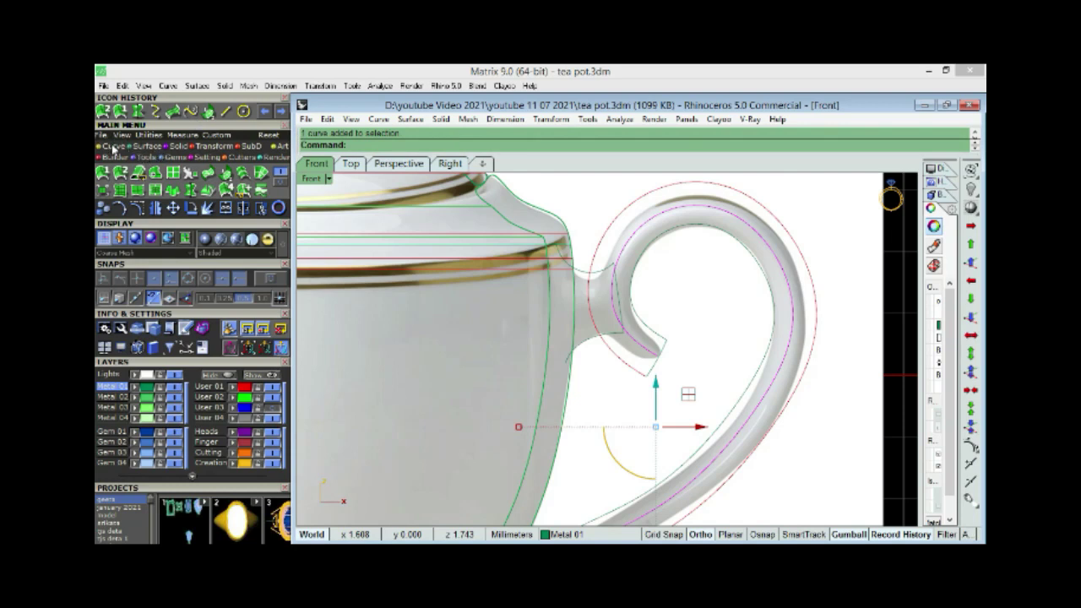
click(173, 145)
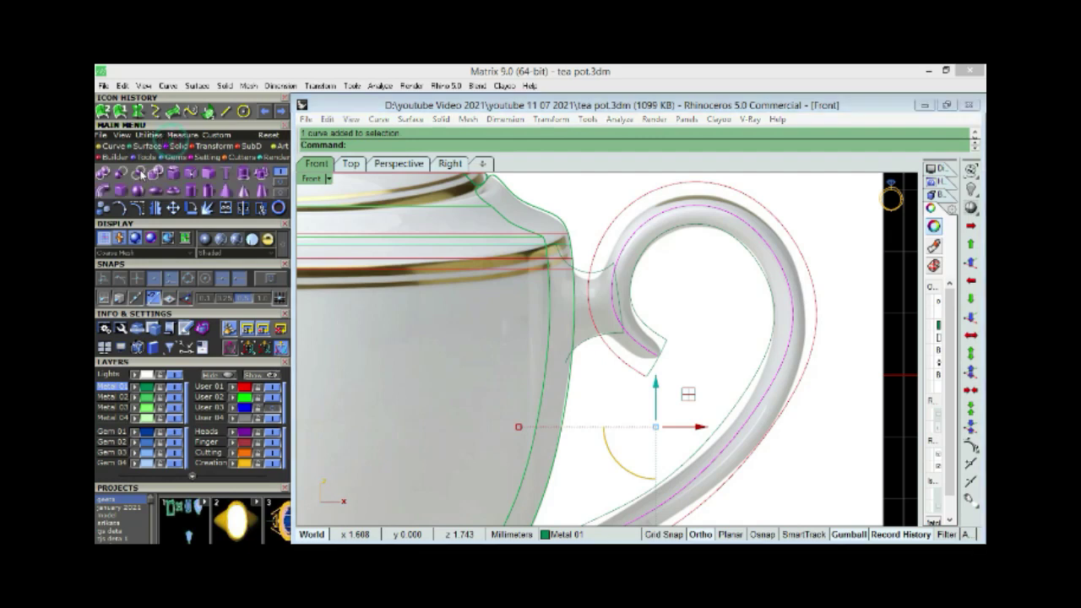
click(102, 191)
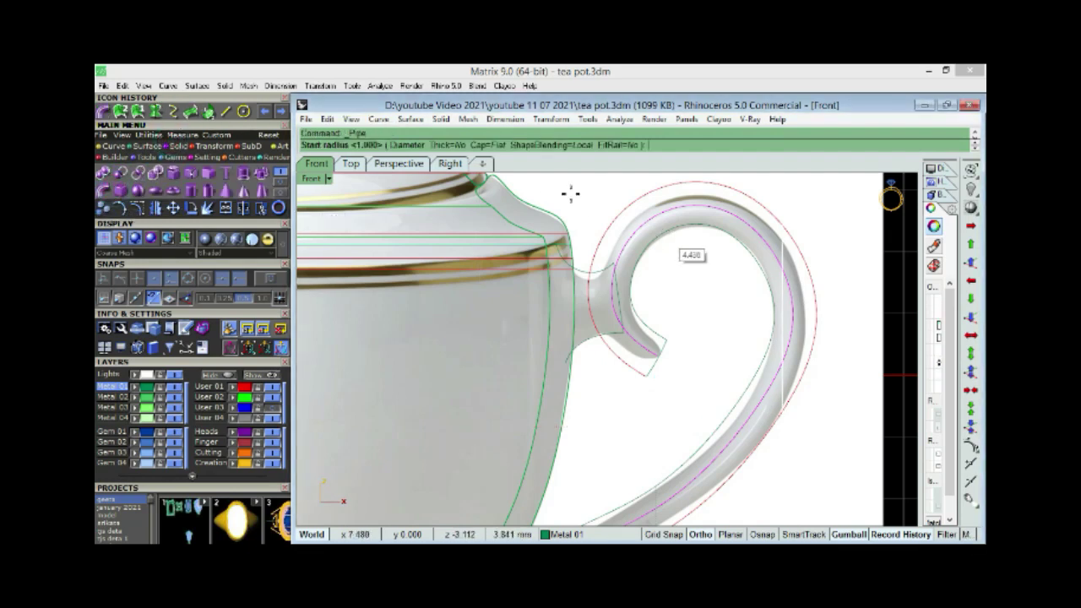
click(493, 146)
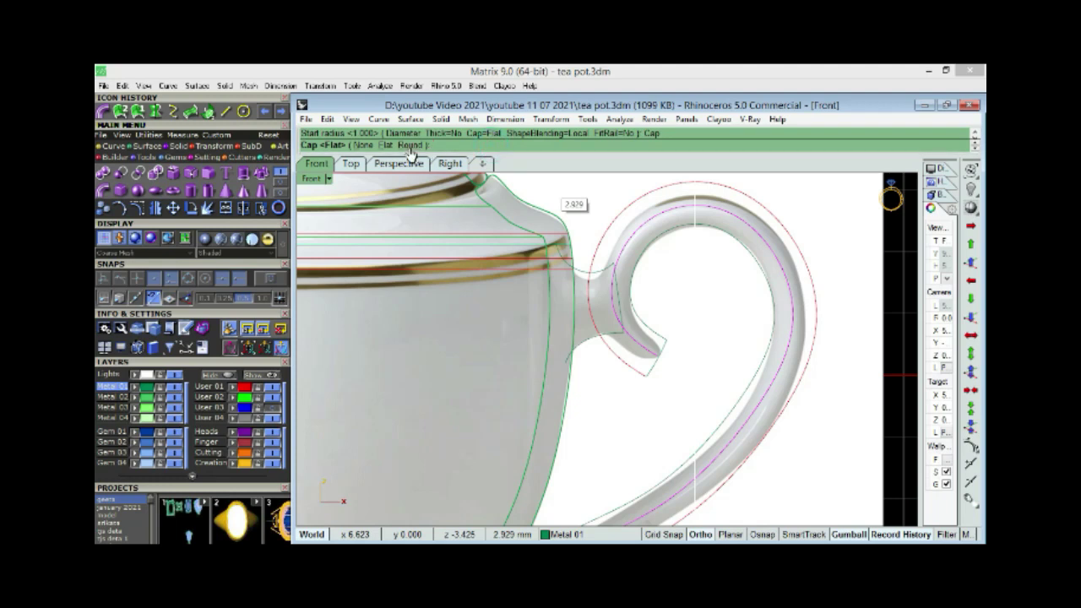
click(427, 145)
click(639, 342)
click(639, 342)
key(Return)
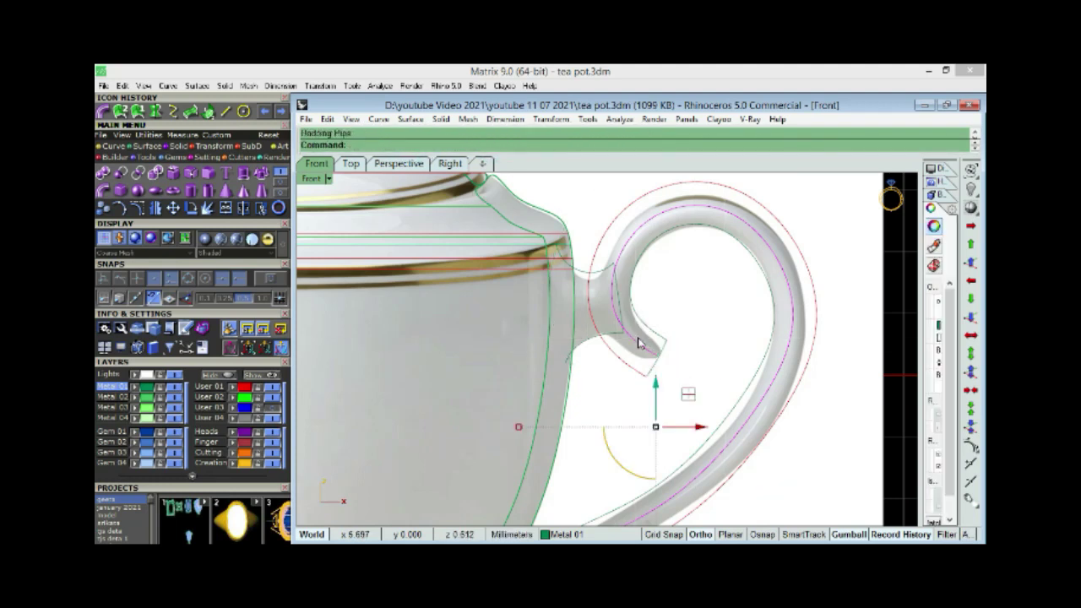
Step: Rebuild the handle pipe, first with radius 5, then with radius 4
key(Return)
click(639, 330)
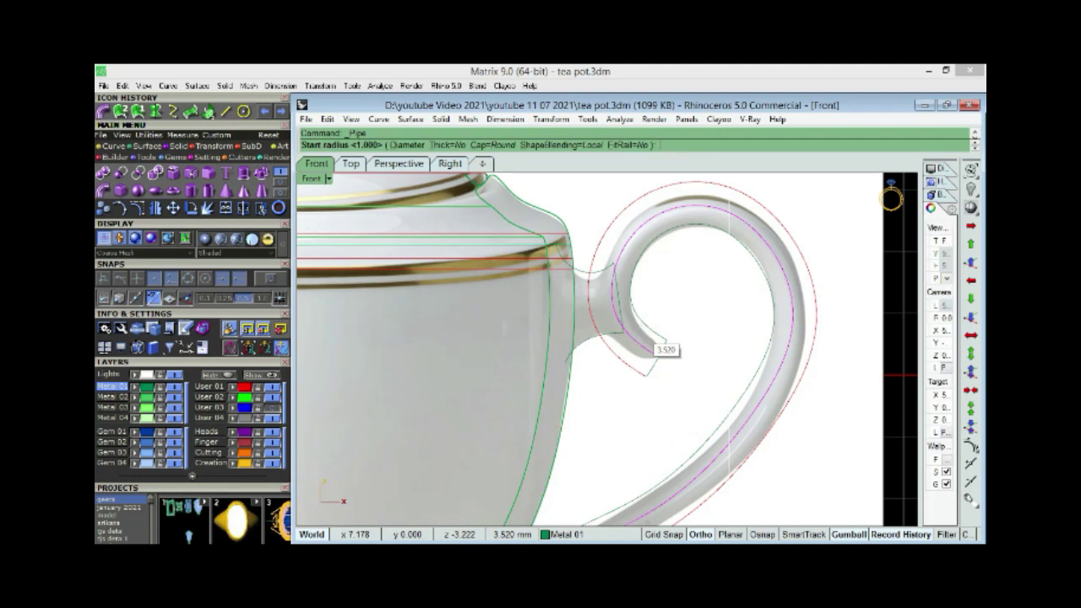
text(5)
key(Return)
key(Return)
key(Return)
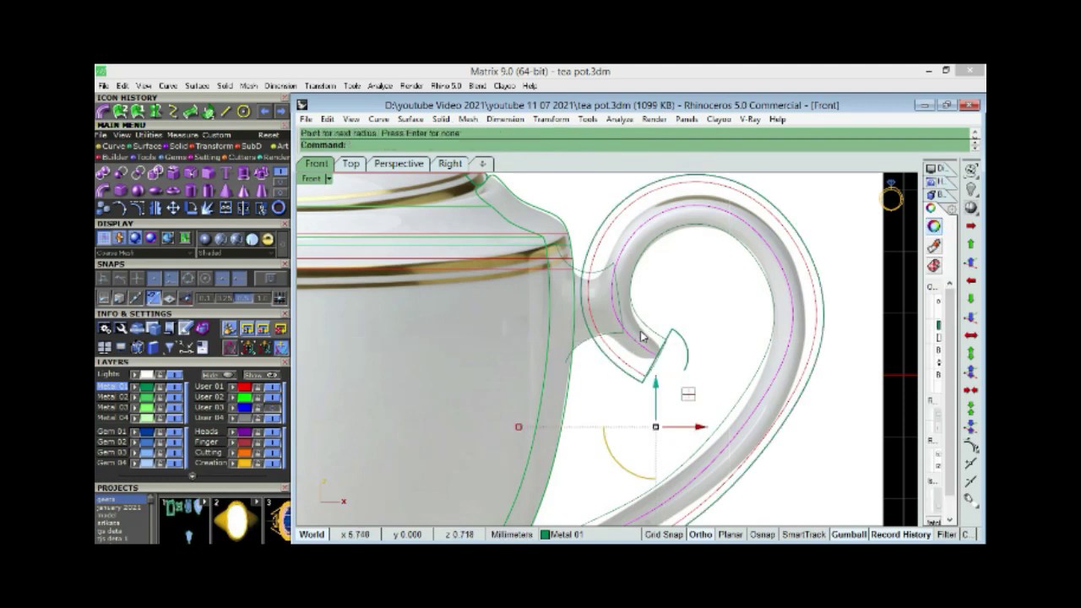
key(Return)
click(642, 333)
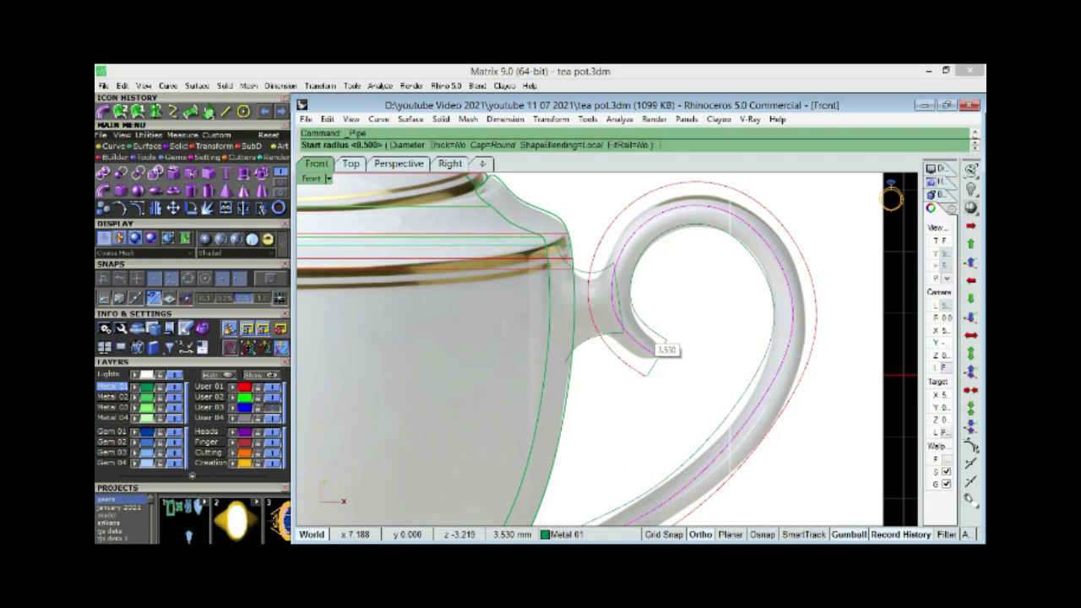
text(4)
key(Return)
key(Return)
key(Return)
text(d)
key(Return)
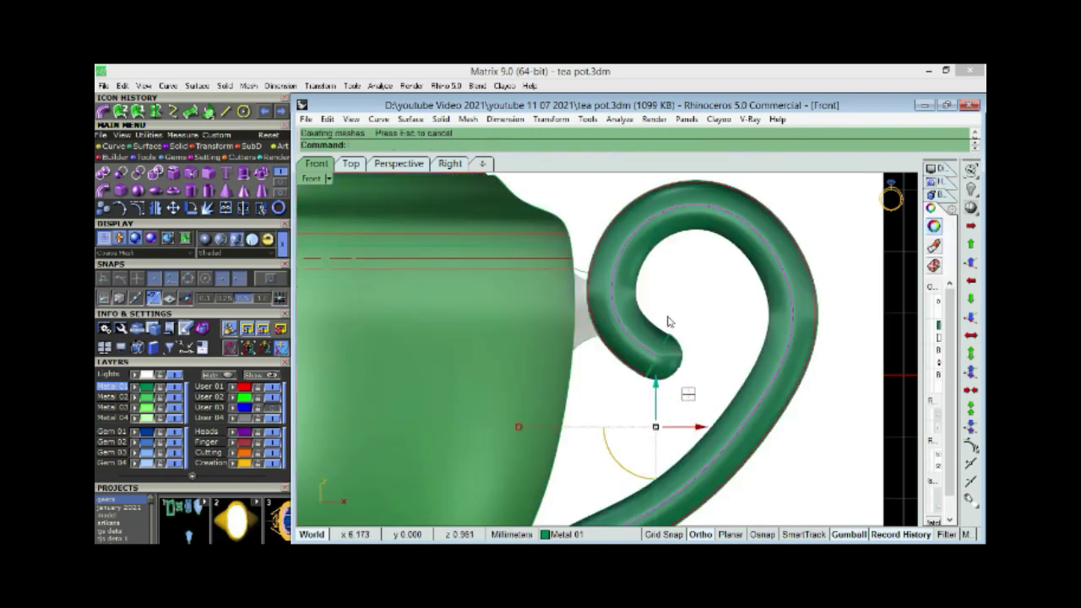
Step: Select the curves at the handle's upper joint
scroll(660, 314, down, 3)
scroll(667, 298, up, 2)
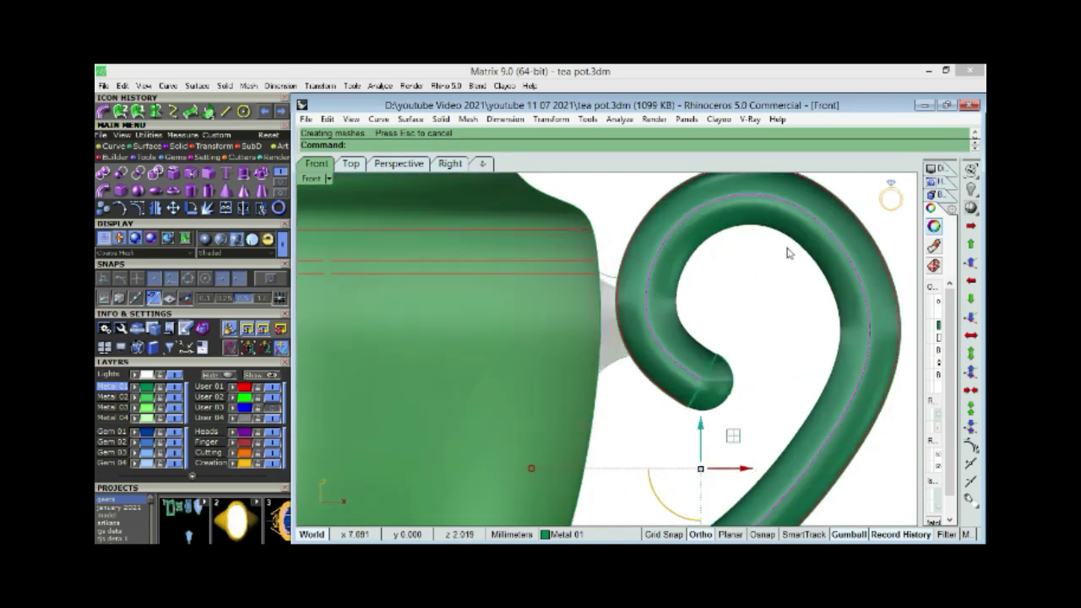
scroll(640, 288, up, 2)
click(629, 276)
click(643, 390)
Step: Sweep2 the ellipse between the upper joint's rail arcs to blend the handle top
key(ctrl+Tab)
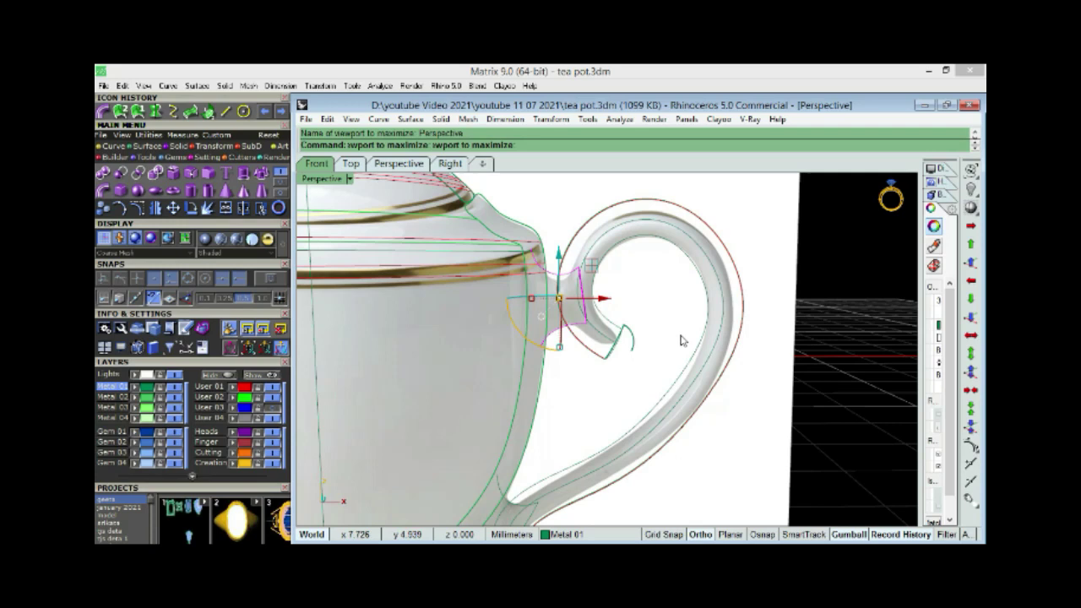
scroll(579, 338, up, 2)
scroll(574, 278, up, 3)
click(550, 259)
shift+click(570, 428)
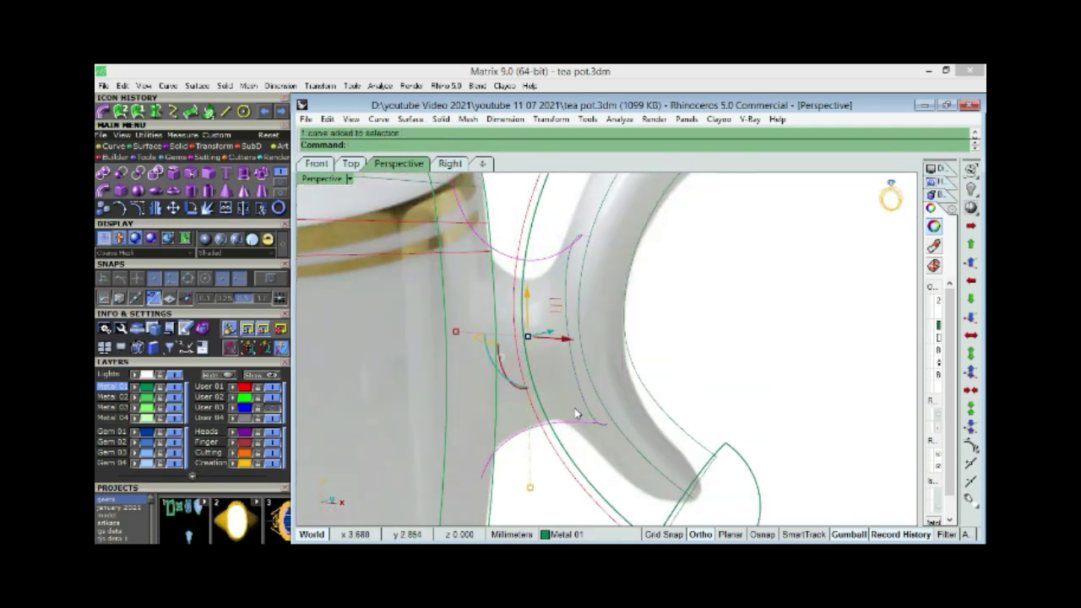
click(567, 309)
key(Return)
key(Return)
click(580, 420)
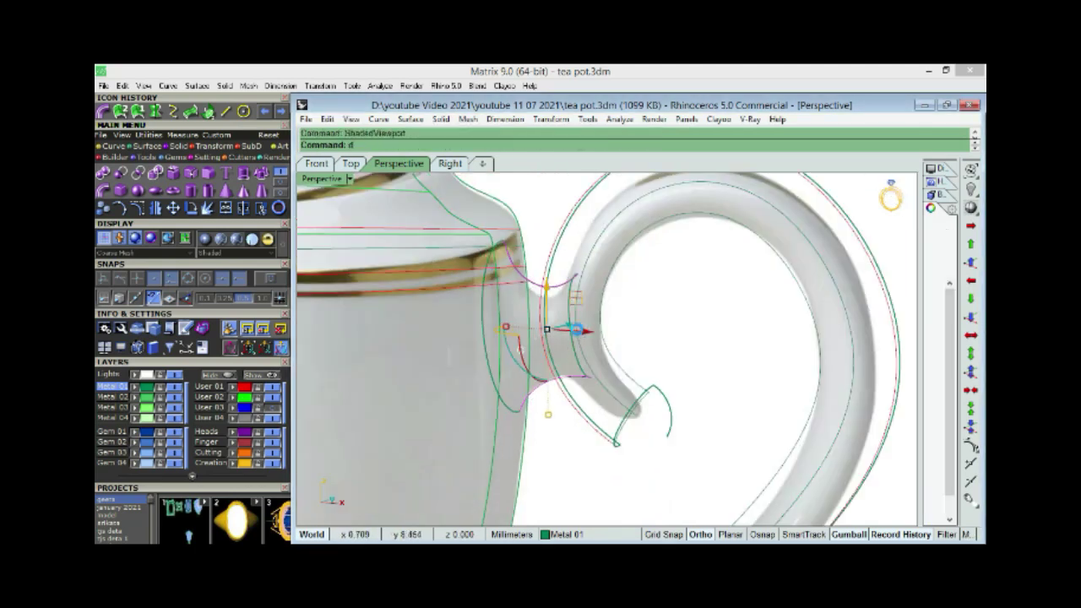
Step: Select the rail curves at the handle's lower joint
right_drag(604, 445, 544, 355)
click(544, 354)
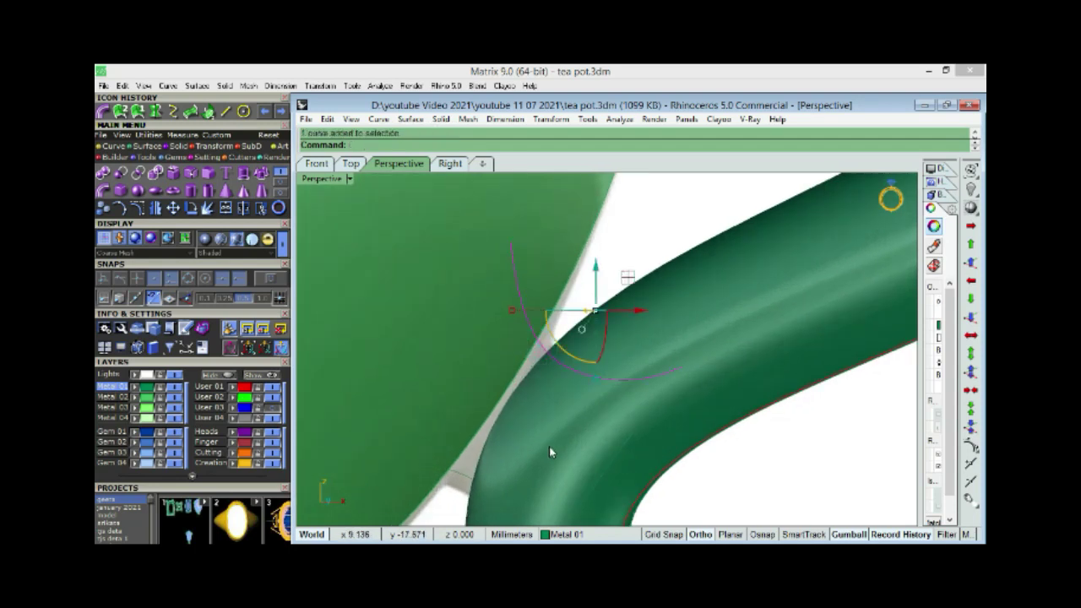
right_drag(549, 445, 719, 394)
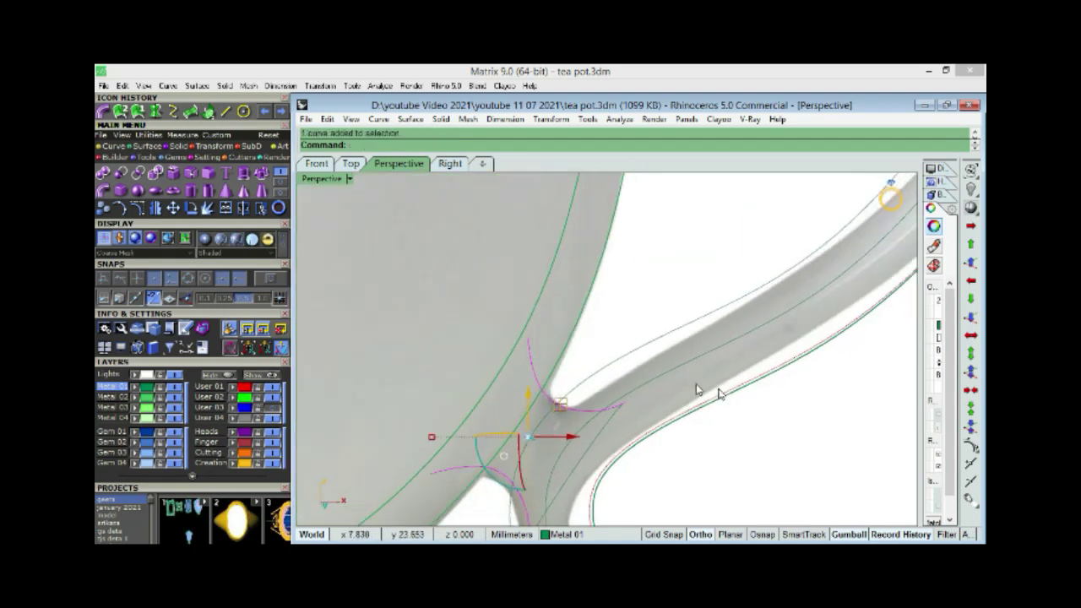
key(ctrl+F2)
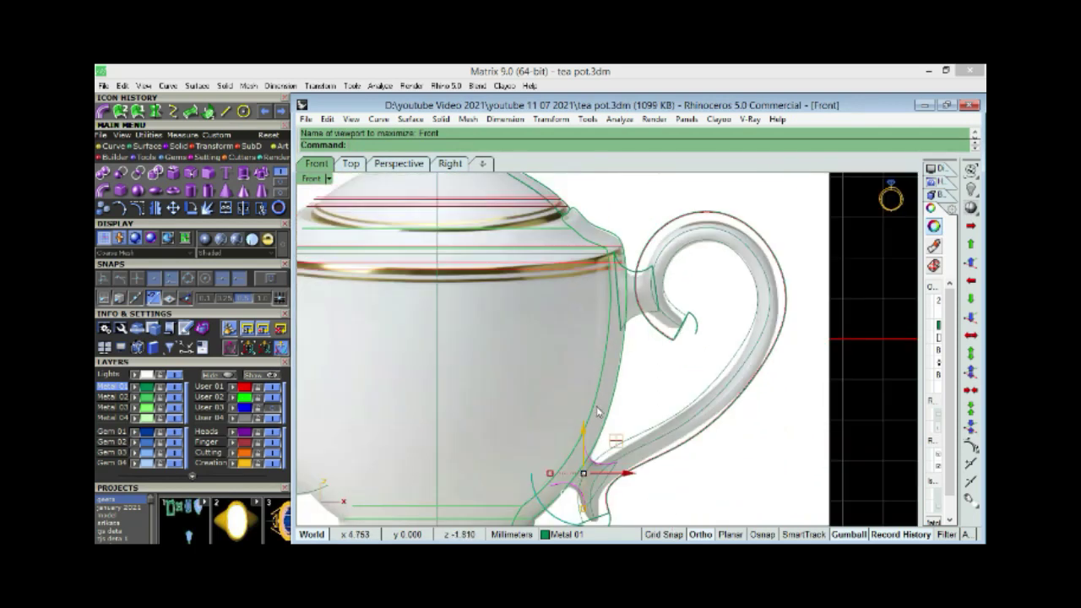
scroll(597, 411, up, 3)
scroll(599, 410, up, 3)
scroll(608, 405, up, 2)
click(644, 395)
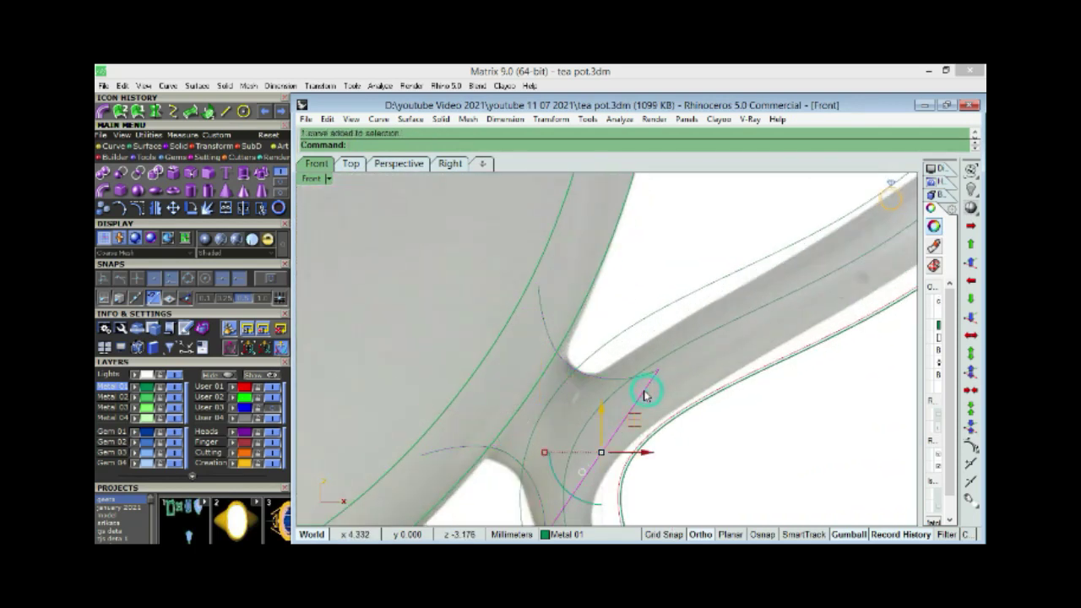
key(ctrl+F3)
mouse_move(639, 424)
right_down()
mouse_move(644, 451)
mouse_move(545, 304)
mouse_move(500, 307)
mouse_move(564, 316)
right_up()
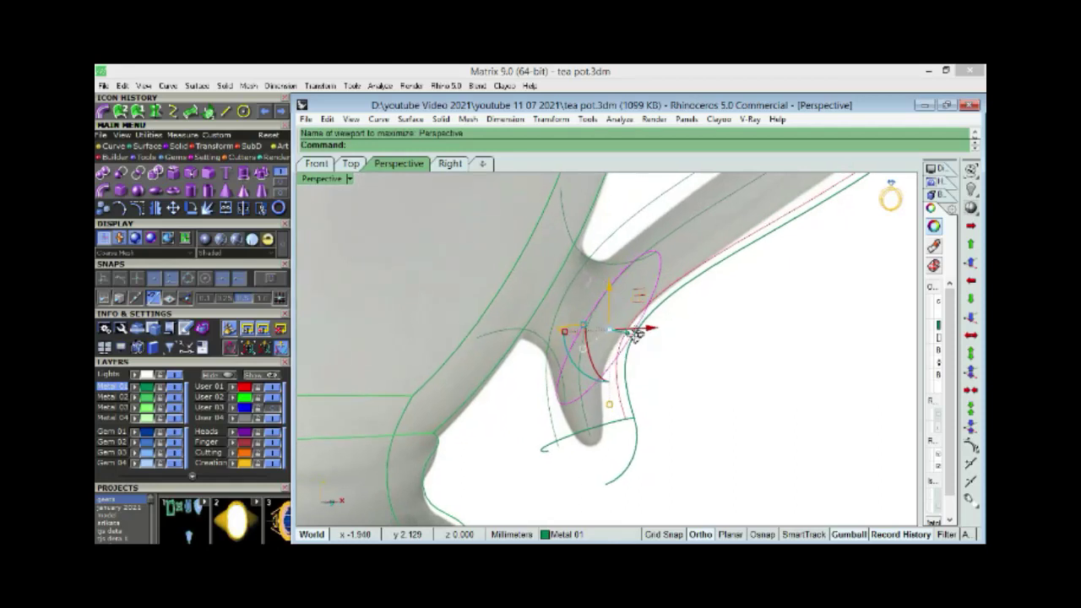
click(534, 340)
Step: Repeat the two-rail sweep to form the lower joint's curled tip surface
right_click(572, 341)
scroll(572, 341, down, 2)
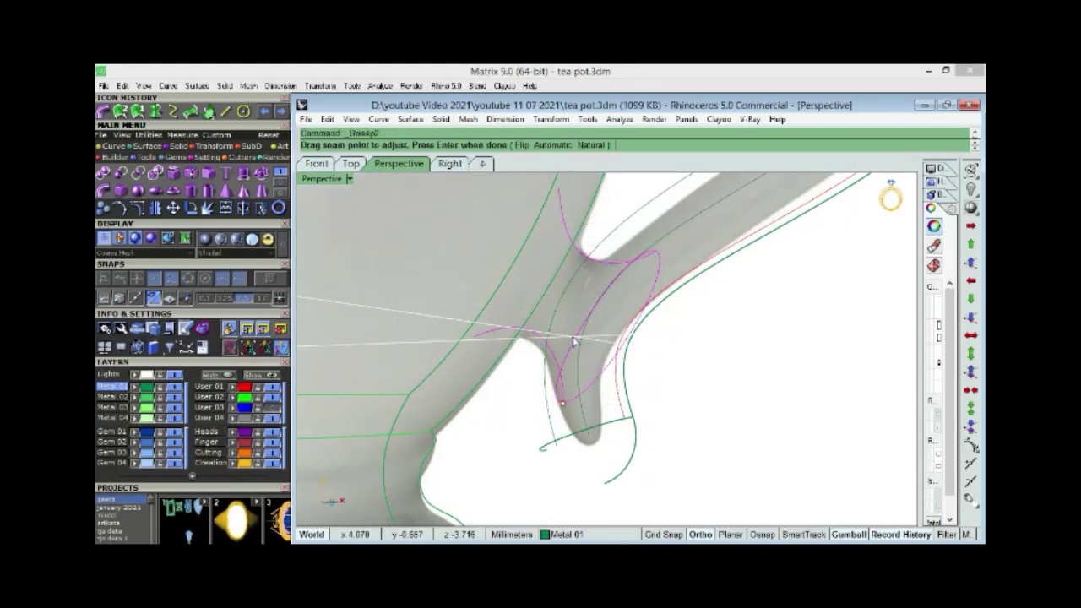
key(Return)
key(Return)
scroll(572, 341, down, 5)
text(d)
key(Return)
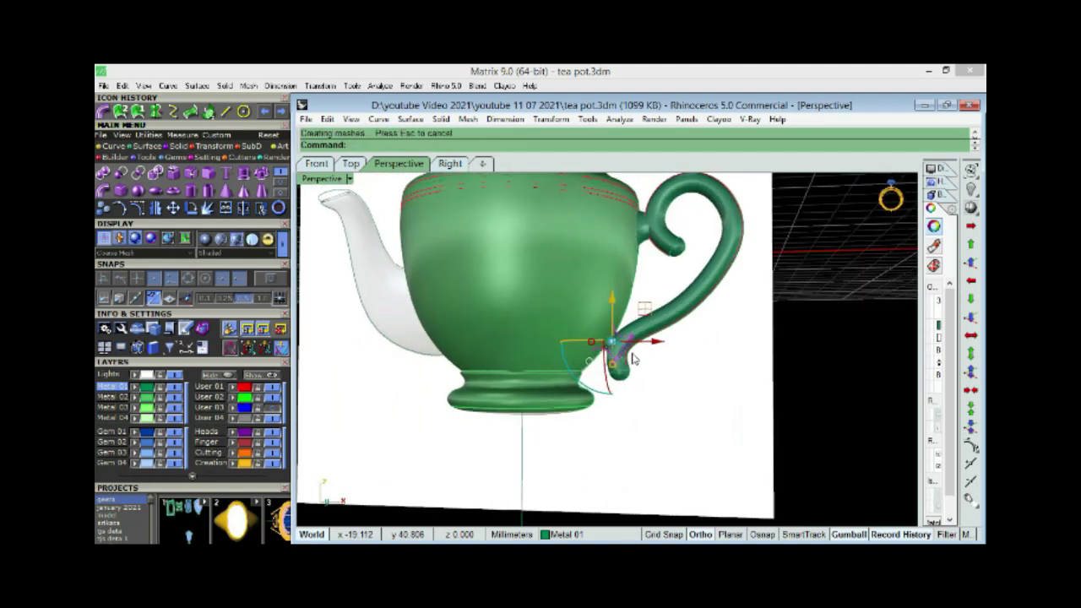
Step: Sweep2 the spout rails with the opening edge as cross-section
right_drag(540, 337, 591, 338)
click(408, 243)
scroll(407, 243, up, 3)
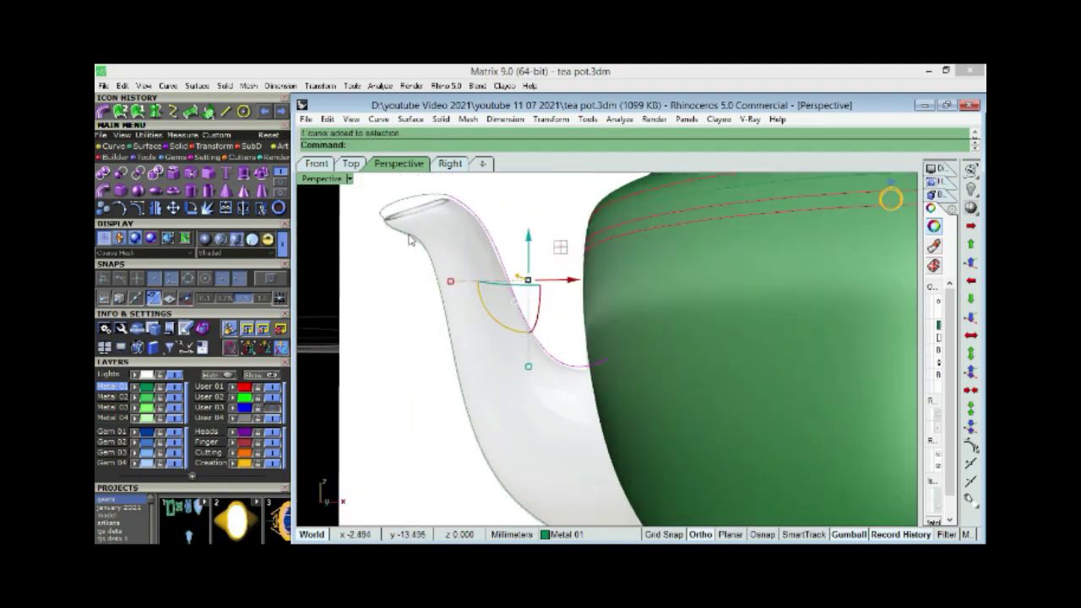
mouse_move(406, 229)
right_down()
mouse_move(410, 282)
mouse_move(515, 408)
mouse_move(517, 384)
right_up()
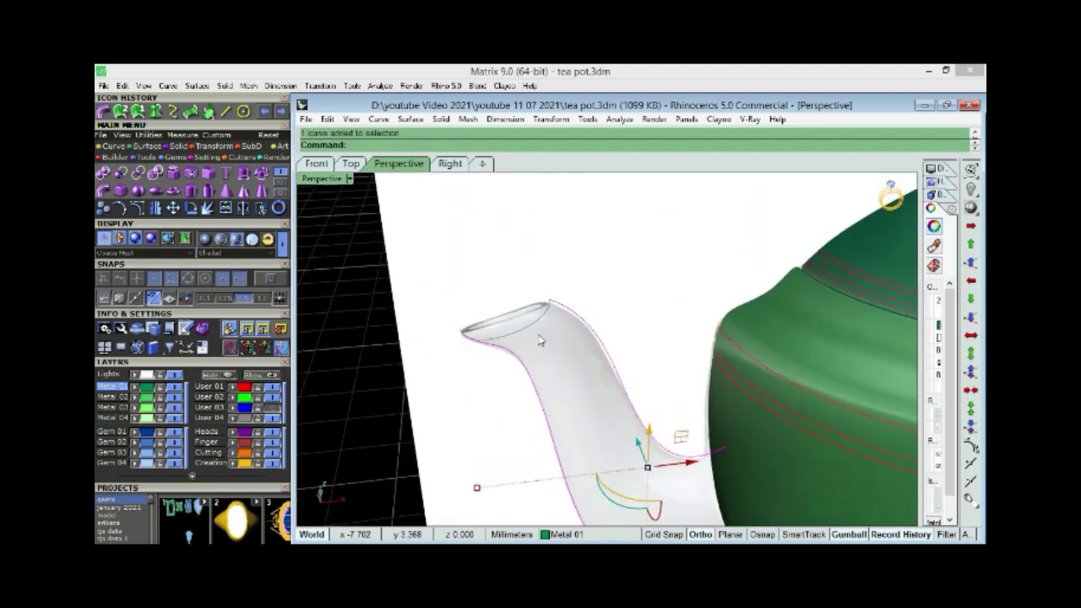
scroll(518, 371, up, 3)
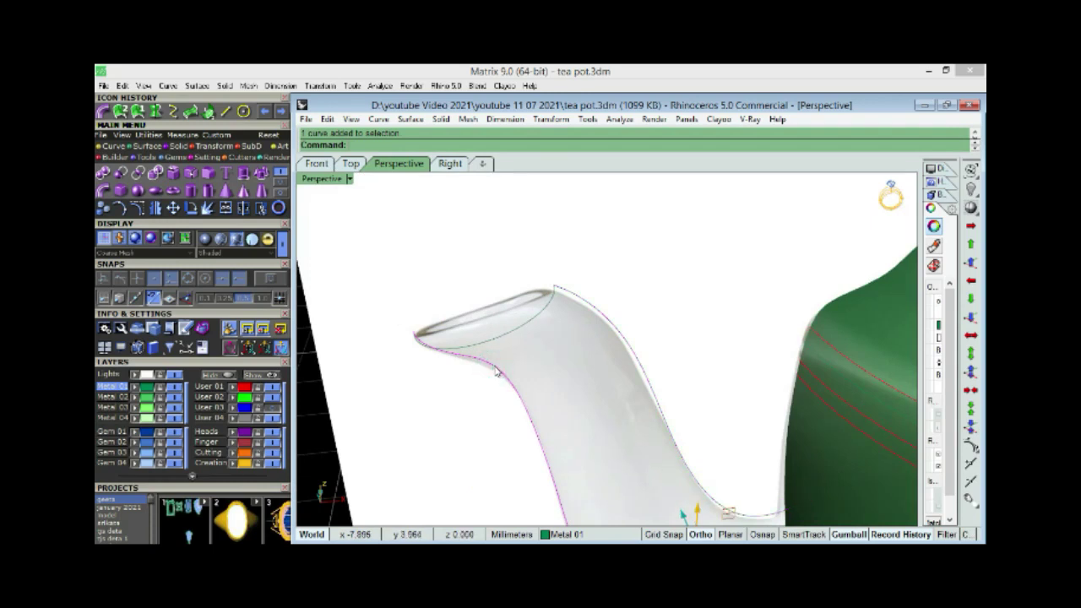
click(540, 319)
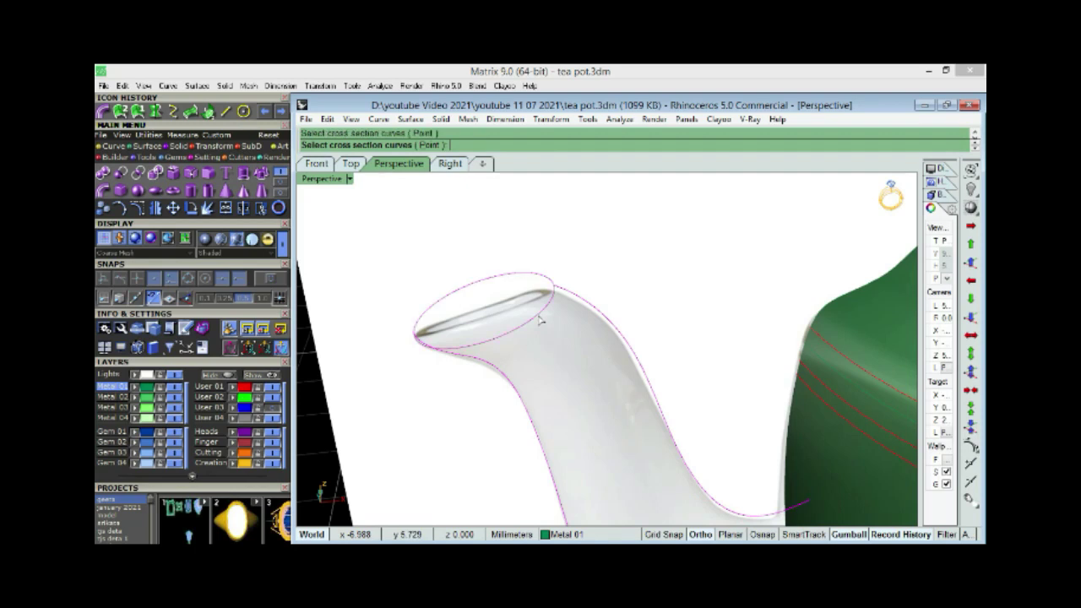
key(Return)
key(Return)
key(Return)
Step: Hide the spout construction curves
scroll(606, 362, down, 5)
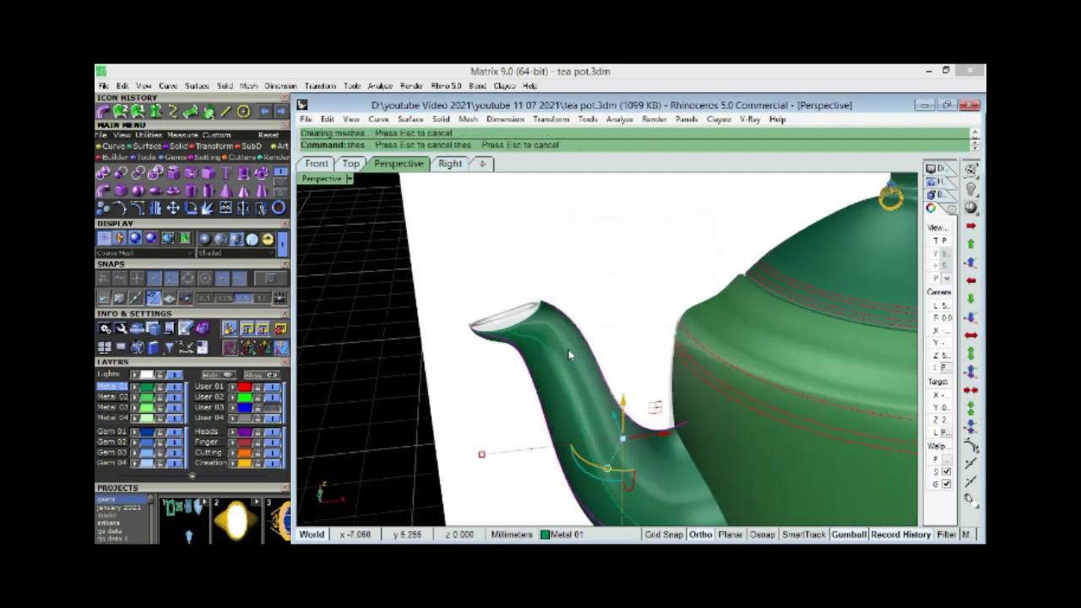
scroll(607, 361, down, 2)
key(Escape)
key(ctrl+h)
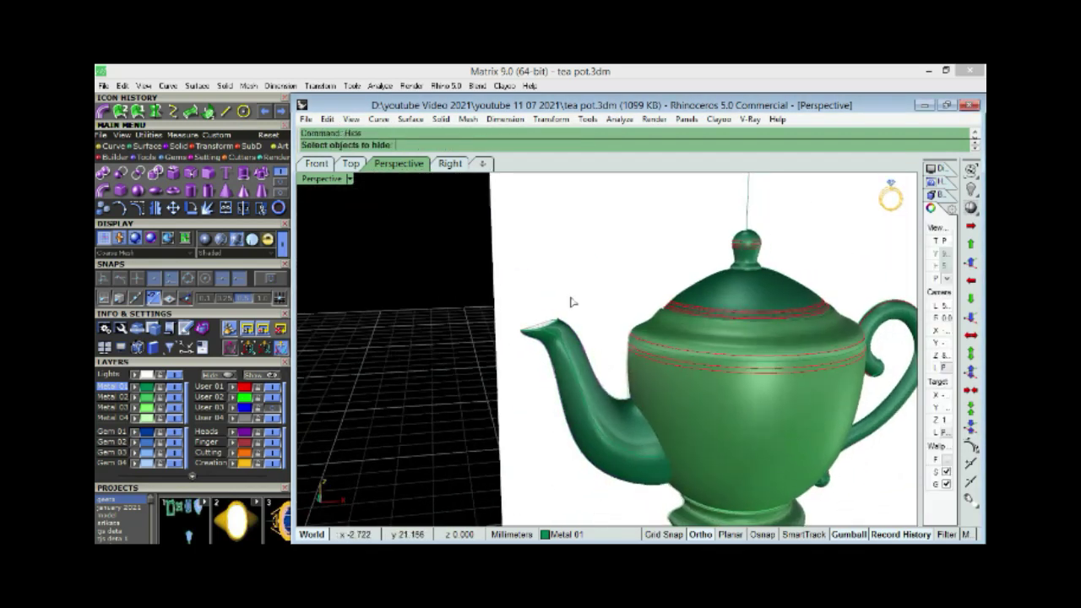
text(ul)
Step: Hide the white backdrop surface and bring the spout opening into view
click(536, 241)
key(ctrl+h)
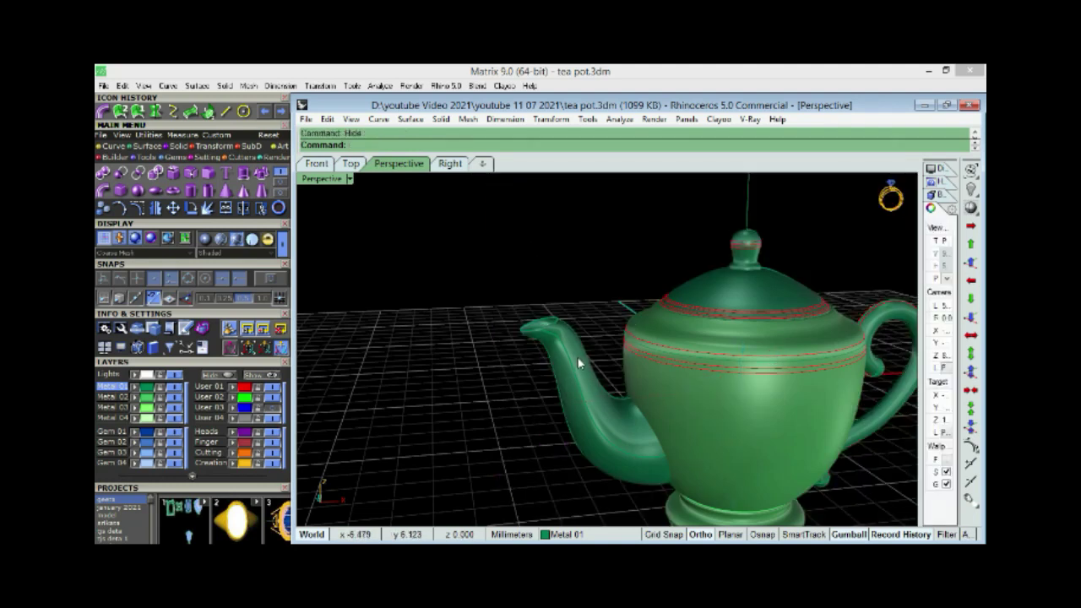
scroll(562, 306, up, 5)
scroll(505, 334, down, 2)
right_drag(505, 334, 555, 309)
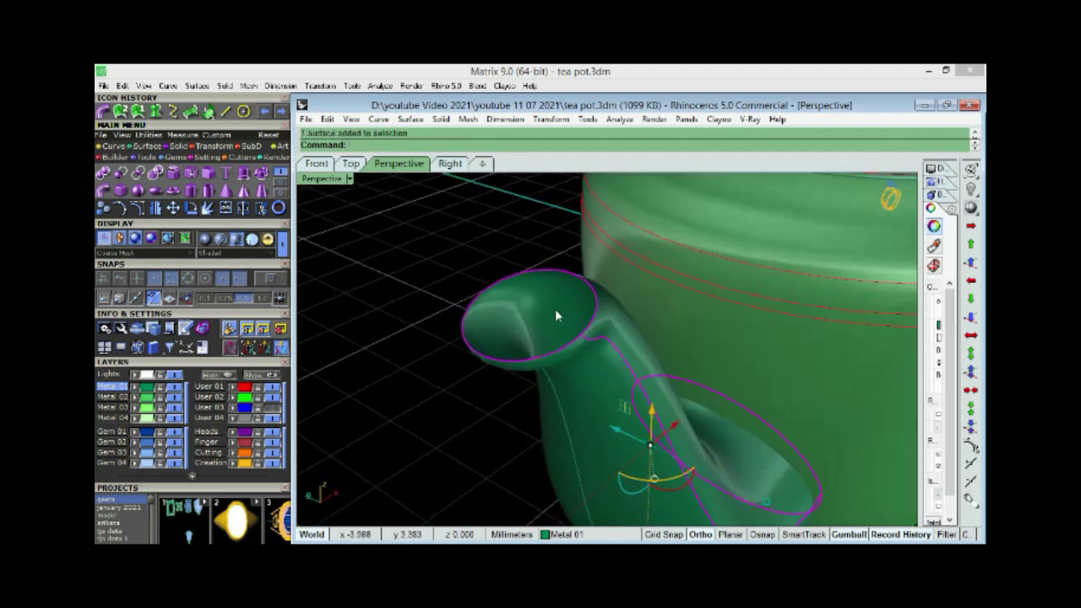
Step: Offset the spout surfaces 0.05 with Solid=Yes to give them wall thickness
text(osOffsetSrf)
key(Return)
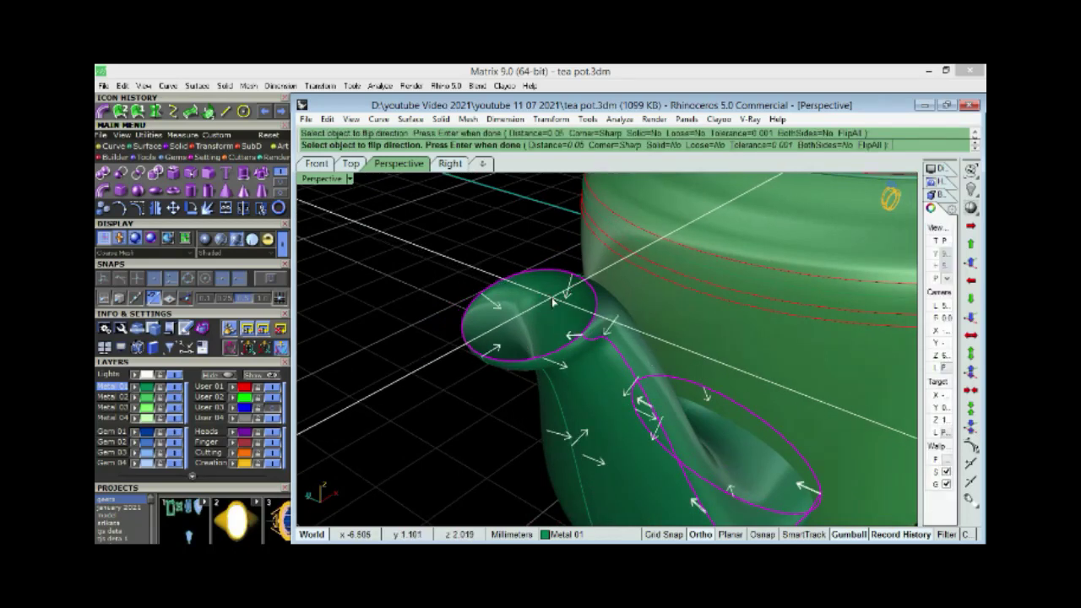
key(Return)
key(Return)
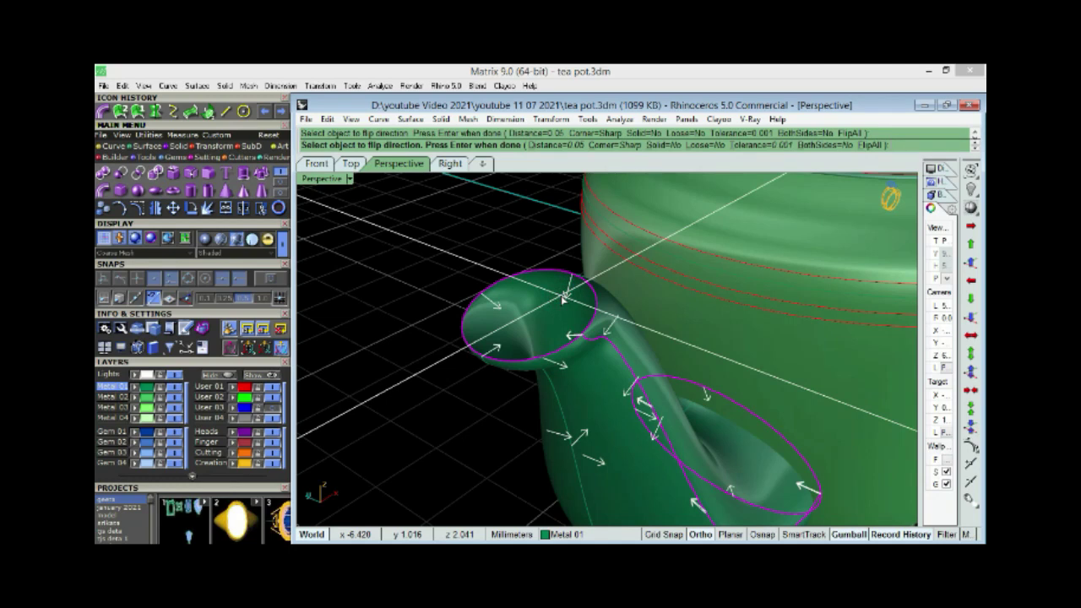
click(652, 146)
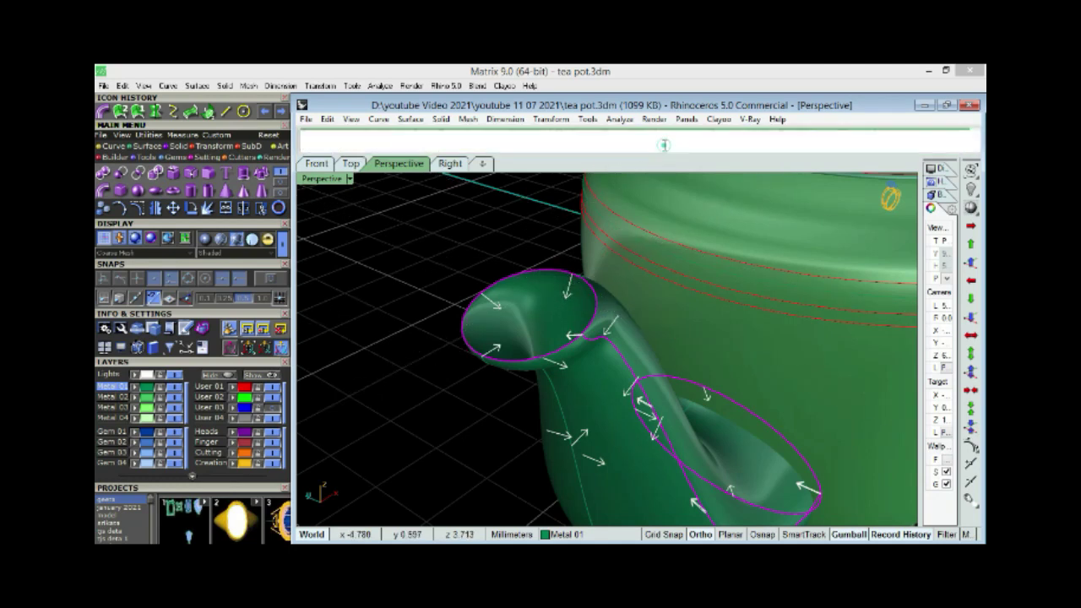
key(Return)
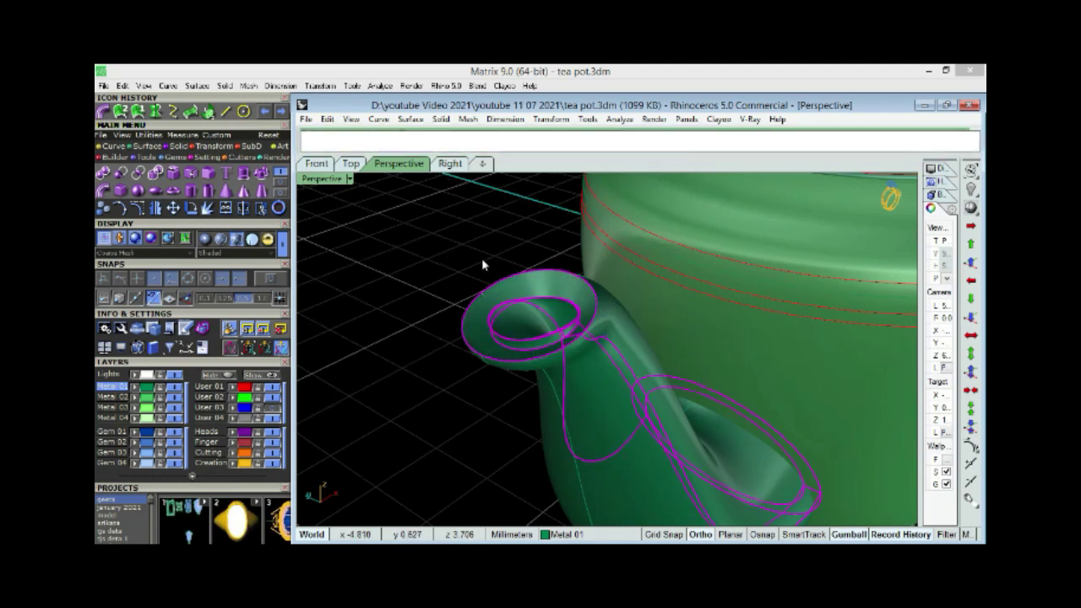
scroll(481, 257, down, 3)
scroll(668, 381, down, 3)
mouse_move(668, 382)
right_down()
mouse_move(654, 366)
mouse_move(755, 451)
mouse_move(656, 381)
mouse_move(635, 273)
mouse_move(622, 380)
mouse_move(687, 365)
mouse_move(670, 344)
mouse_move(664, 406)
mouse_move(711, 234)
right_up()
Step: Split the lid knob along its curve and check the resulting knob surfaces
scroll(651, 262, up, 3)
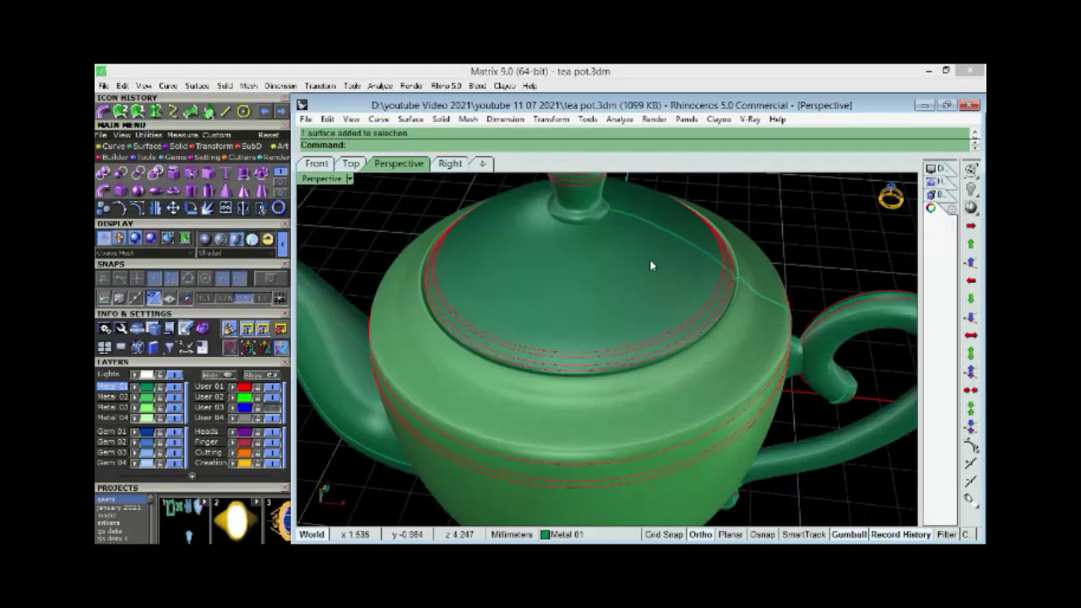
click(650, 259)
right_drag(650, 258, 611, 281)
scroll(611, 281, up, 3)
scroll(609, 253, up, 3)
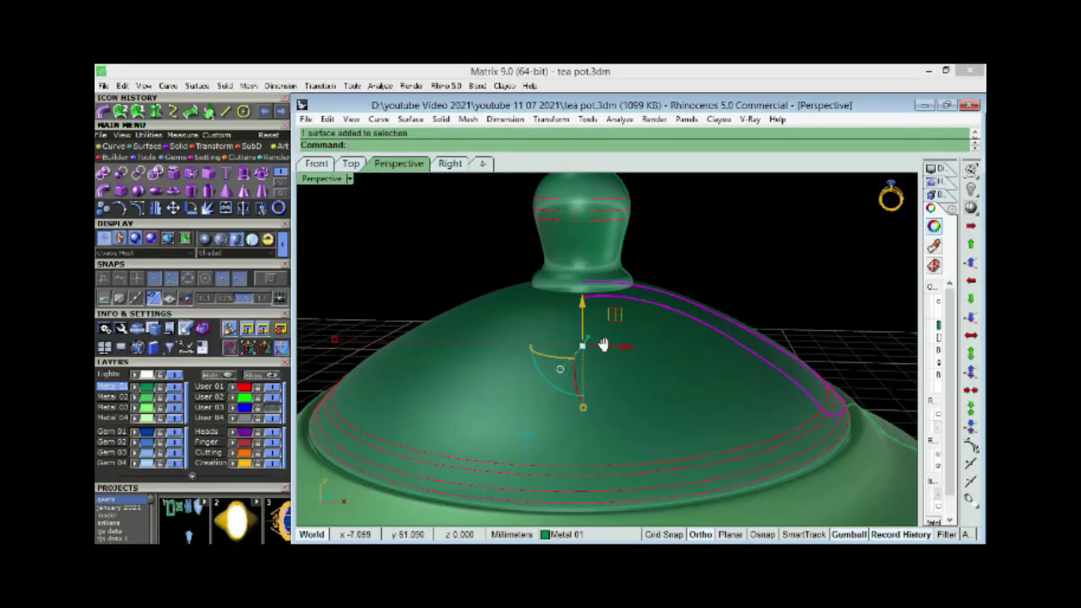
scroll(608, 232, up, 2)
click(608, 223)
key(Return)
click(653, 273)
key(Return)
scroll(591, 279, up, 3)
click(650, 280)
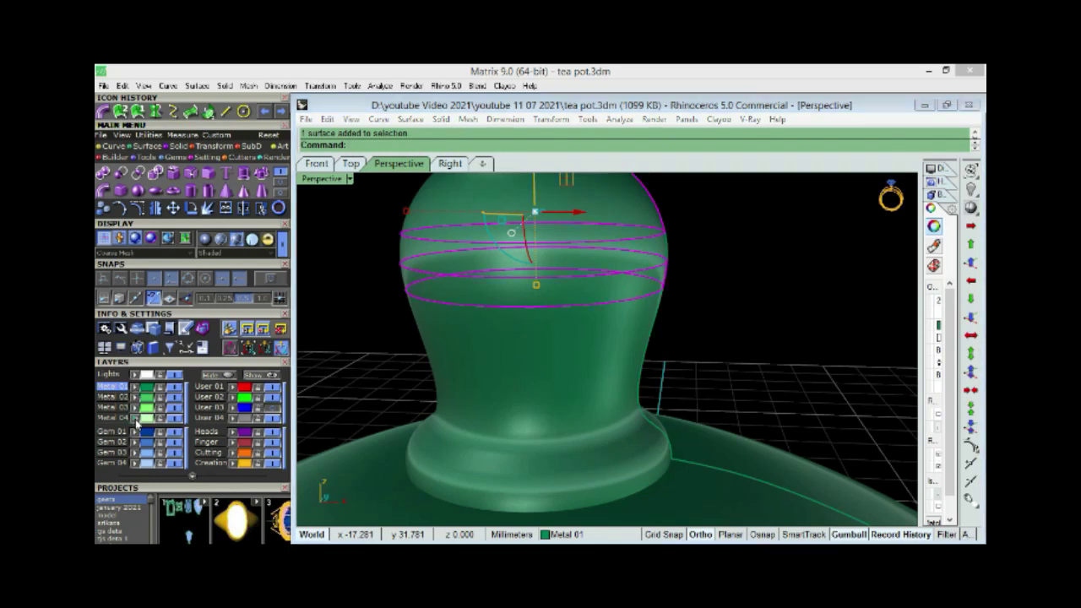
click(643, 304)
Step: Split the lid surface using the red rim curves as cutters
shift+right_drag(801, 260, 679, 390)
scroll(678, 390, up, 4)
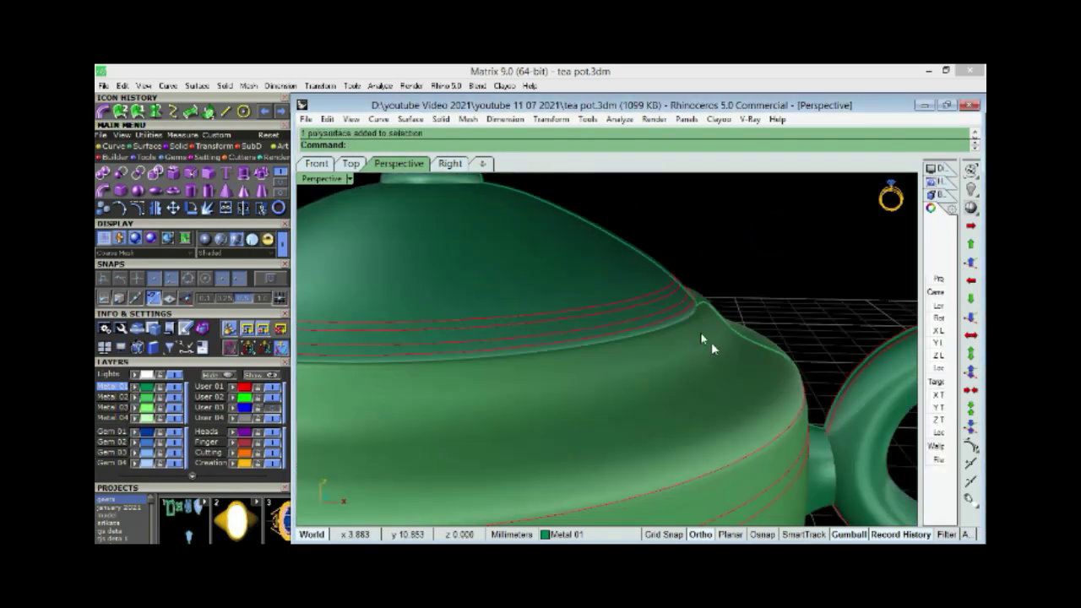
scroll(711, 342, up, 3)
click(669, 297)
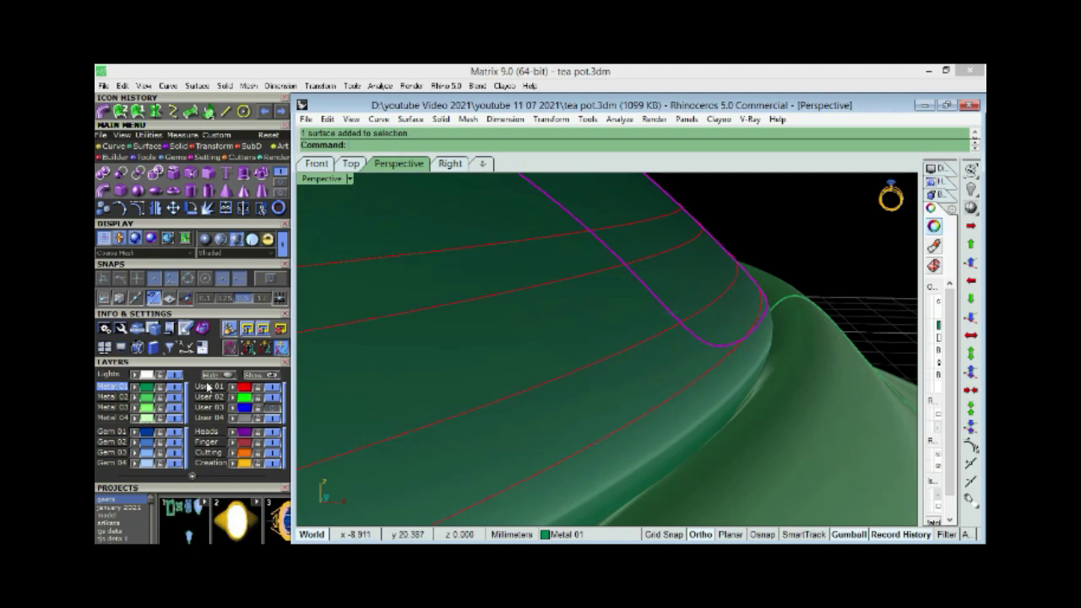
mouse_move(665, 265)
right_down()
mouse_move(682, 295)
mouse_move(663, 316)
mouse_move(724, 292)
mouse_move(707, 293)
right_up()
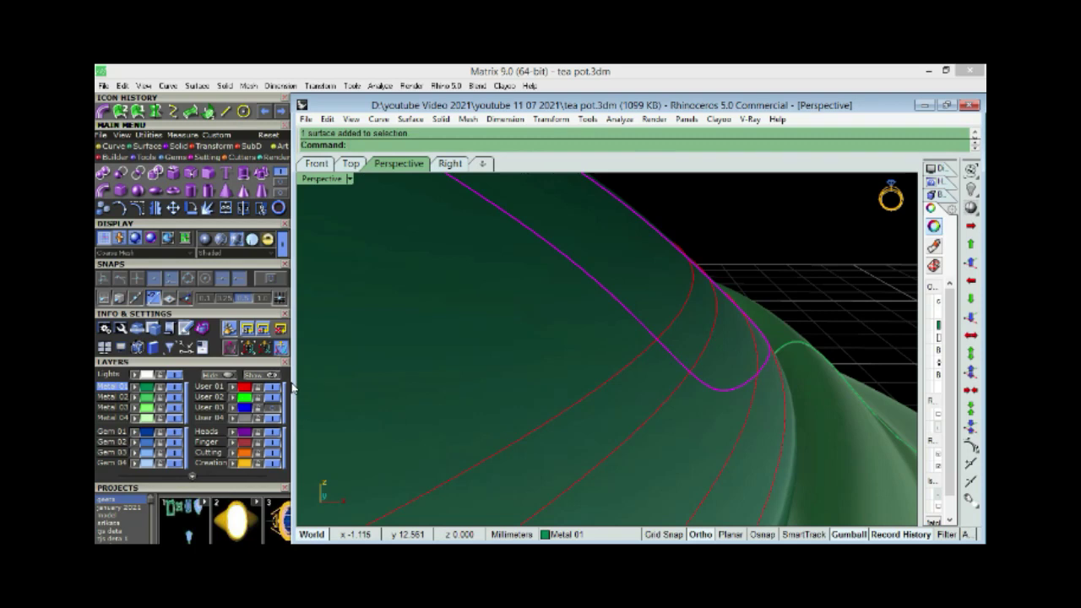
right_drag(733, 313, 242, 369)
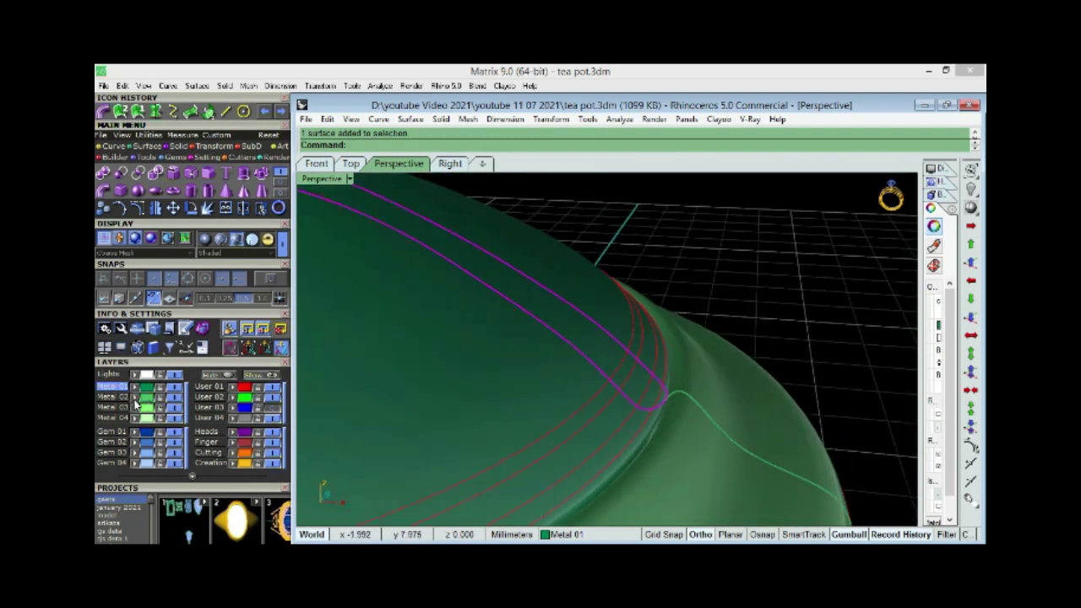
right_click(644, 350)
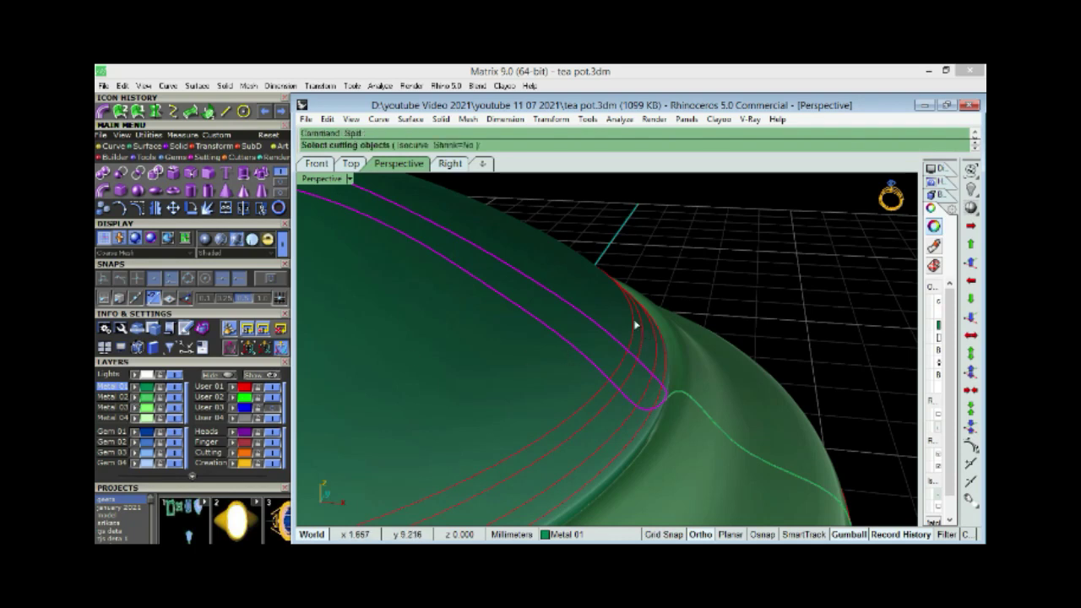
click(640, 324)
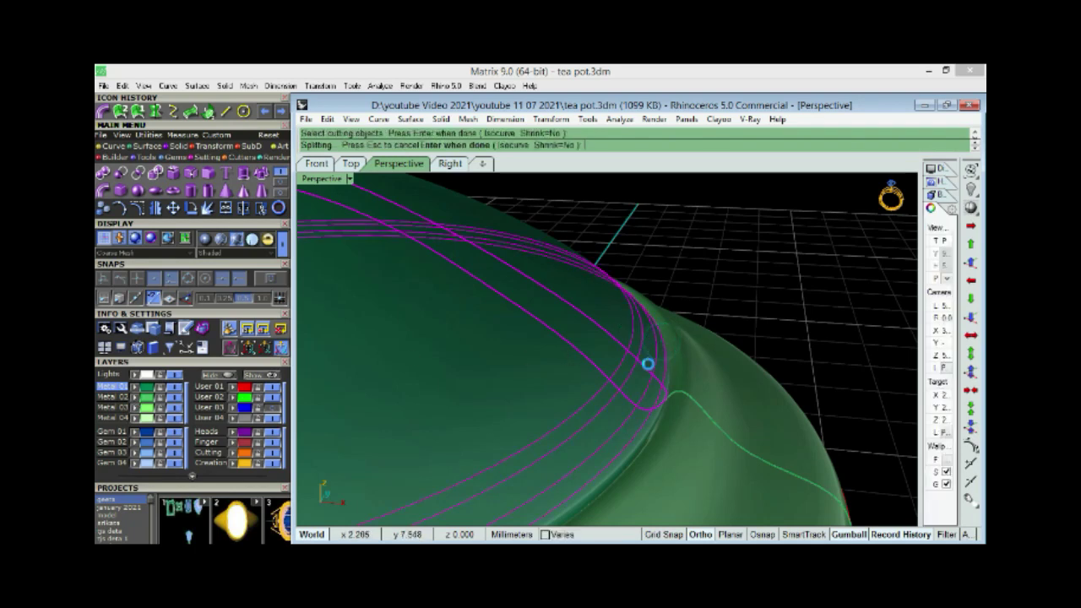
key(Return)
Step: Select the new lid rim bands, then the teapot body and handle
click(695, 370)
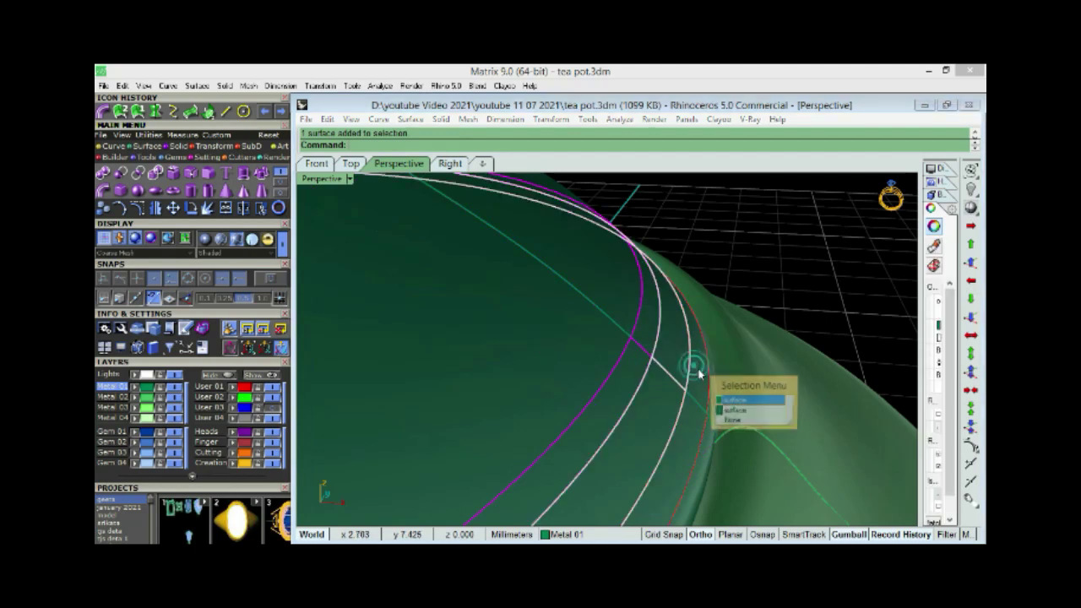
click(724, 396)
right_drag(670, 386, 669, 379)
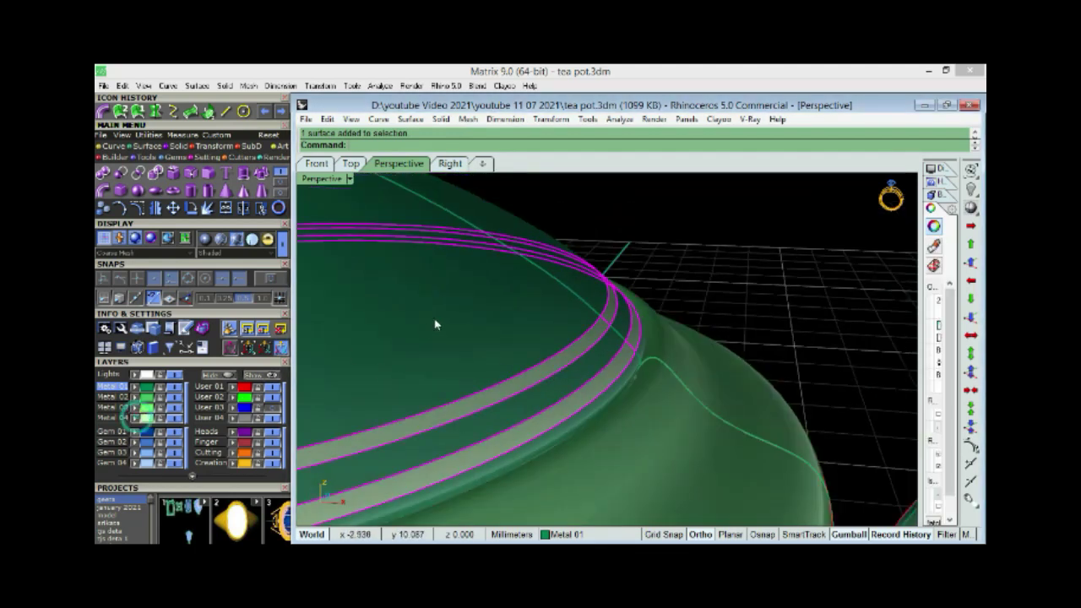
scroll(599, 372, up, 3)
click(623, 425)
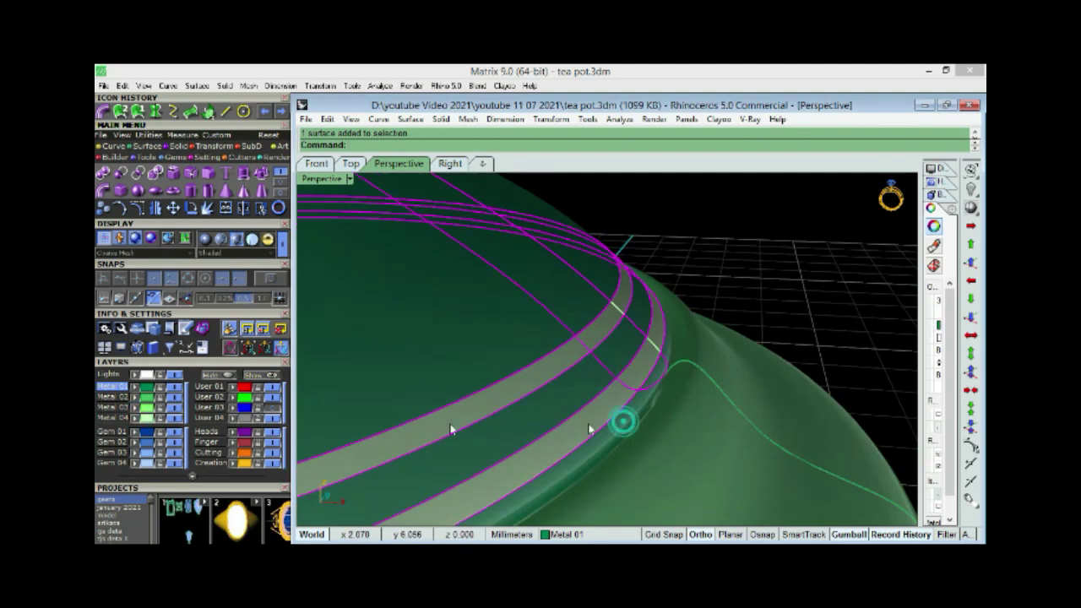
scroll(629, 344, down, 3)
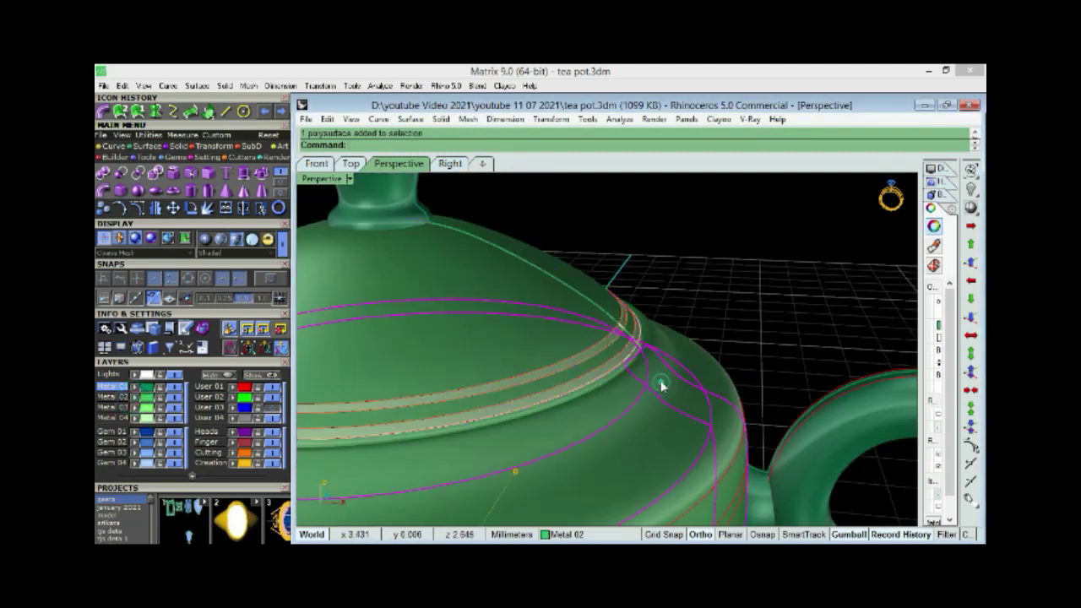
click(660, 360)
scroll(667, 388, up, 3)
click(724, 439)
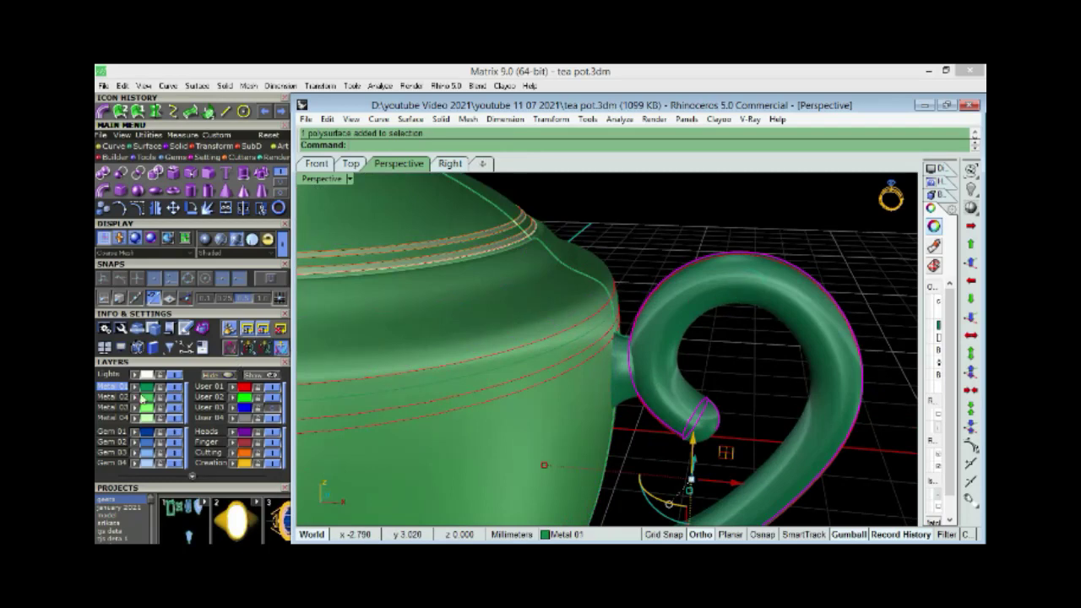
Step: Attempt a split of the handle using one of its cutting curves
right_drag(652, 275, 793, 399)
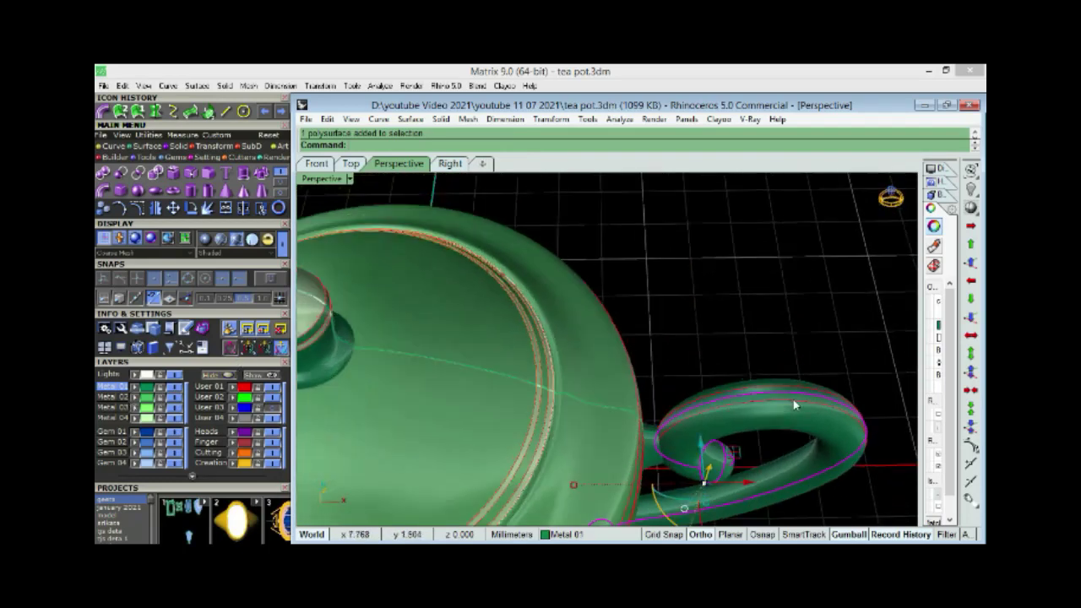
scroll(793, 400, up, 3)
key(Return)
click(777, 391)
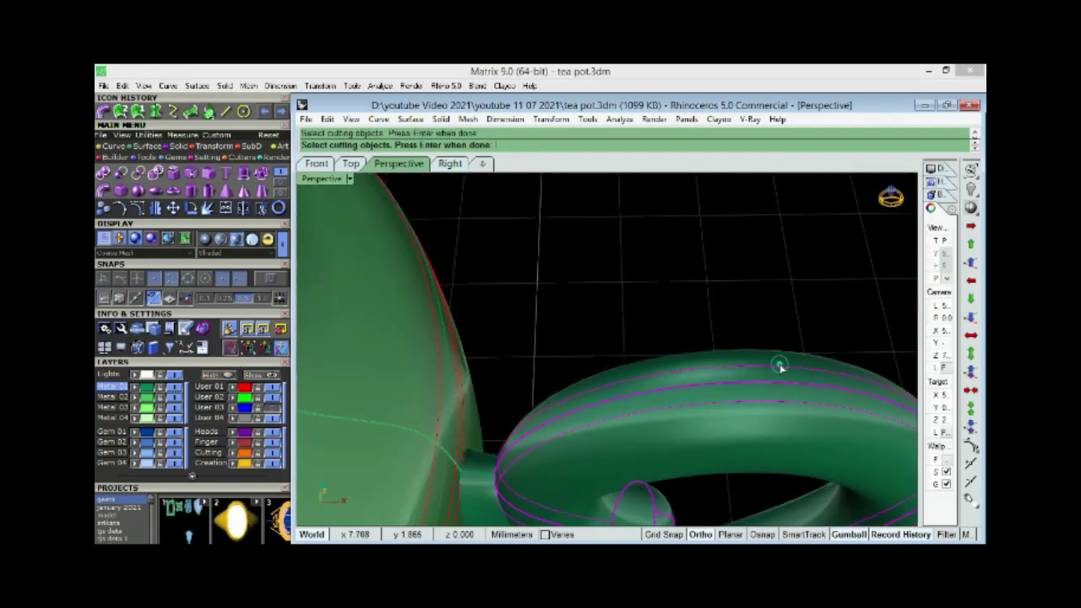
key(Return)
scroll(746, 386, up, 2)
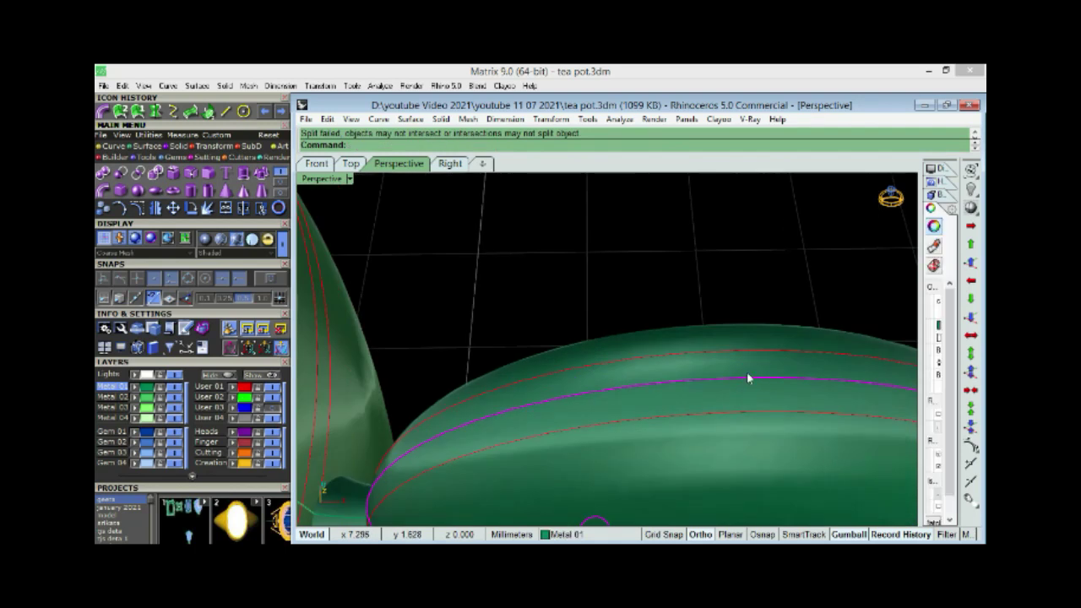
scroll(746, 377, down, 3)
right_drag(682, 461, 654, 383)
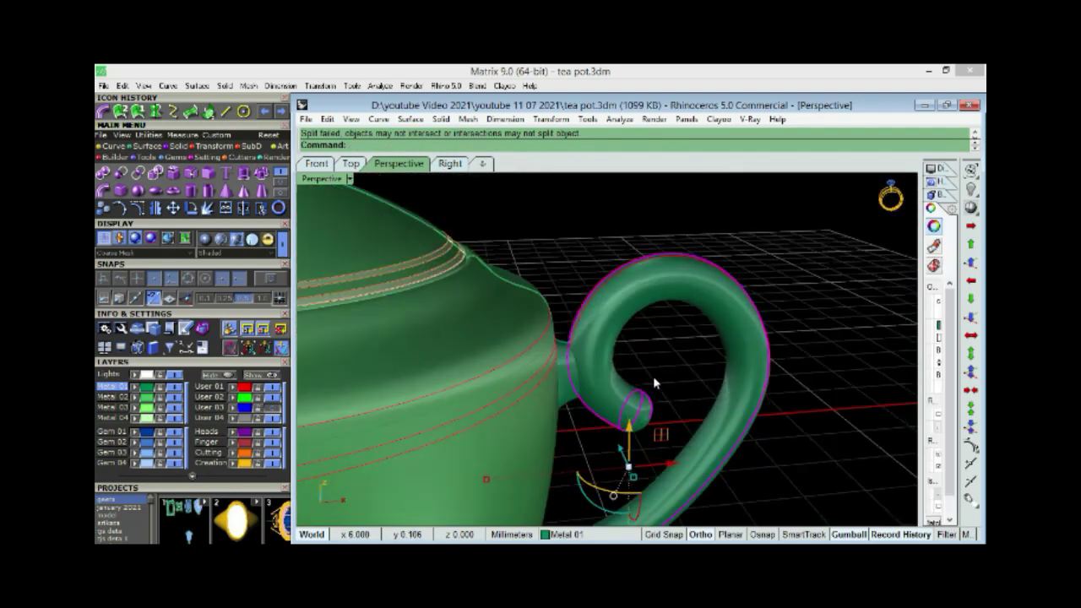
Step: Split the handle lengthwise with the ss command
click(577, 354)
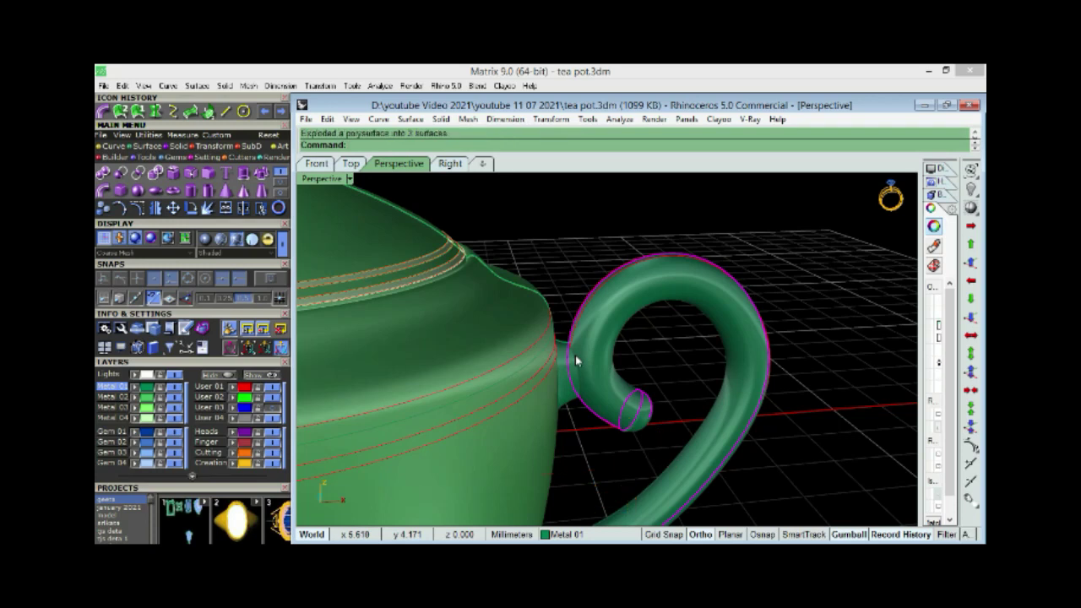
scroll(575, 355, up, 1)
right_drag(673, 258, 682, 264)
text(ss)
key(Return)
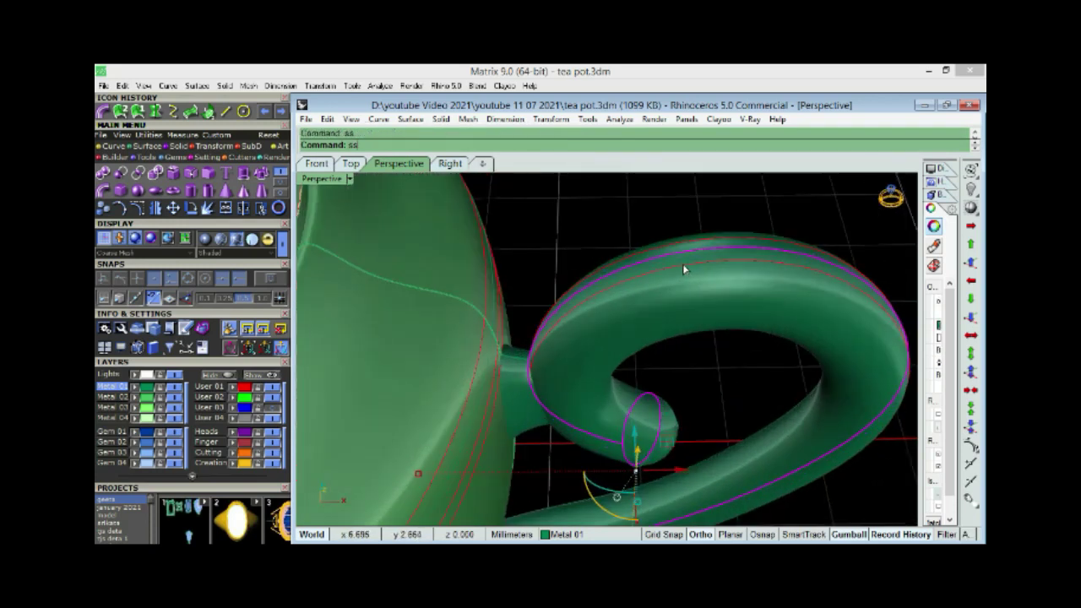
key(Return)
Step: Put the handle's outer edge strip on layer Metal 03
scroll(693, 251, up, 2)
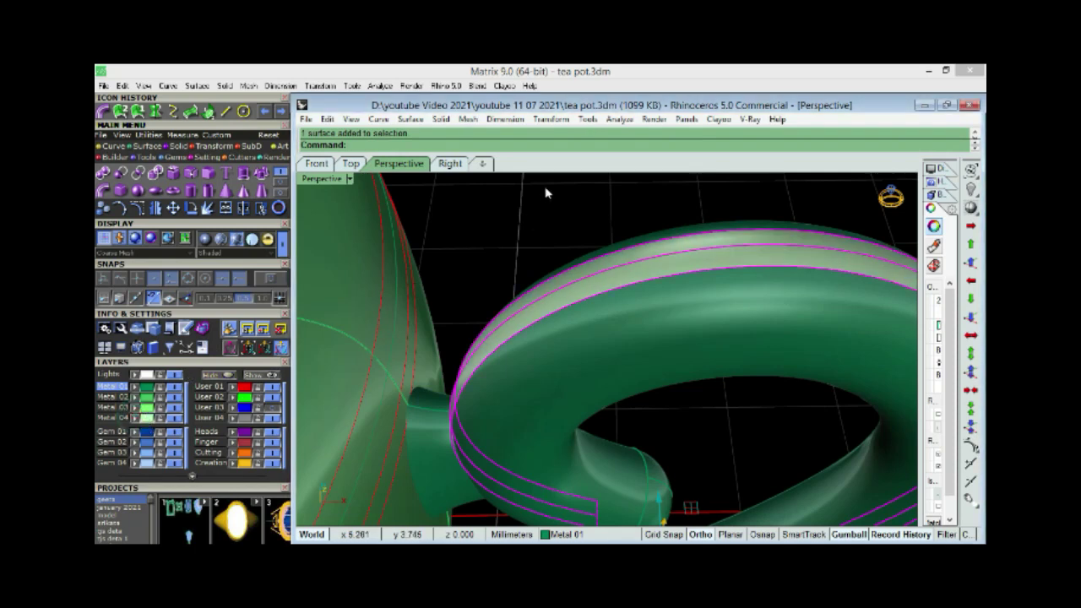
scroll(617, 304, down, 3)
scroll(573, 420, down, 1)
scroll(574, 419, down, 2)
mouse_move(579, 355)
right_down()
mouse_move(557, 422)
mouse_move(575, 357)
mouse_move(528, 344)
mouse_move(490, 363)
right_up()
click(528, 345)
click(850, 471)
scroll(731, 291, up, 3)
click(731, 292)
scroll(731, 291, up, 2)
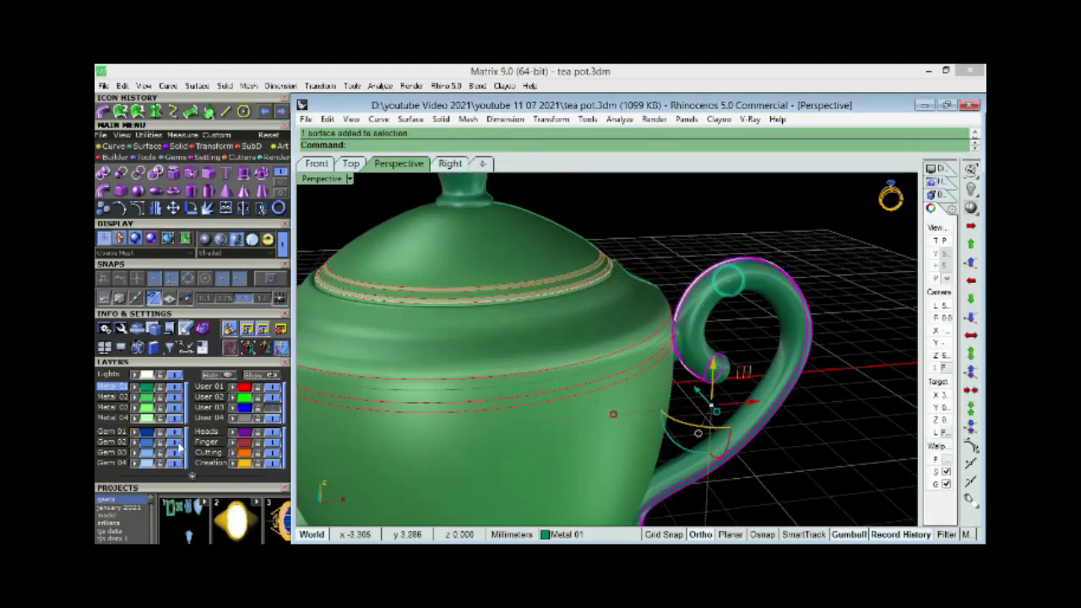
click(134, 407)
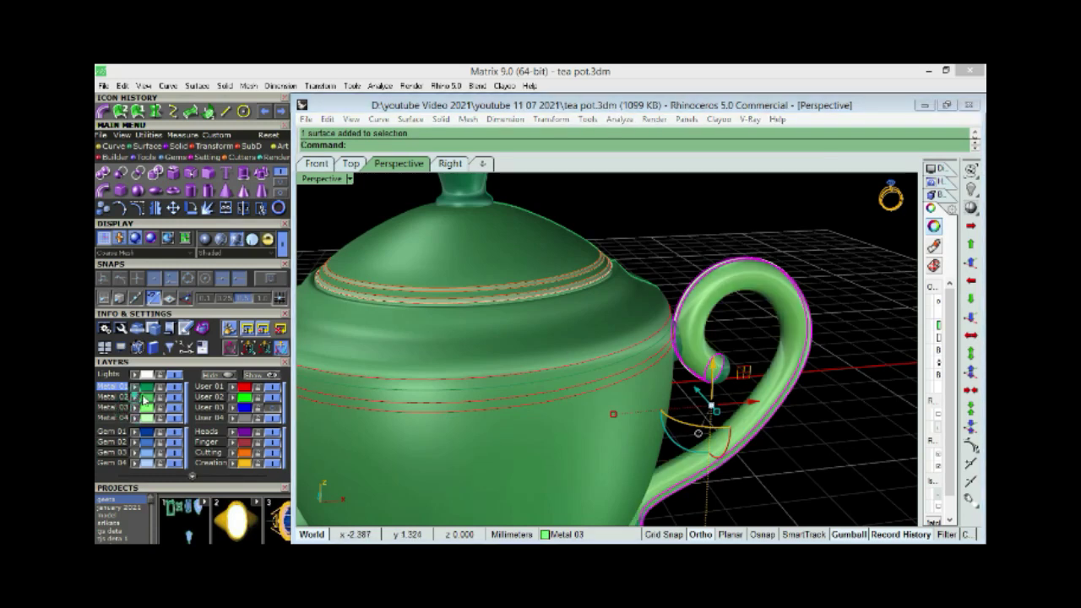
key(Escape)
scroll(706, 396, down, 3)
scroll(706, 395, up, 3)
click(706, 395)
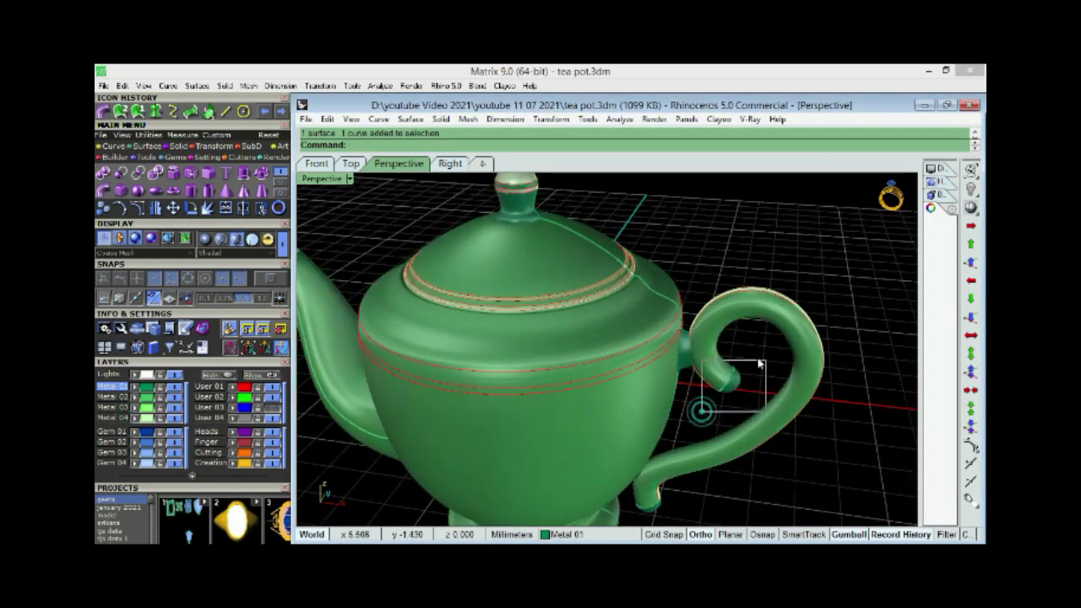
scroll(701, 405, up, 2)
scroll(675, 414, up, 1)
scroll(625, 441, up, 2)
scroll(624, 440, down, 2)
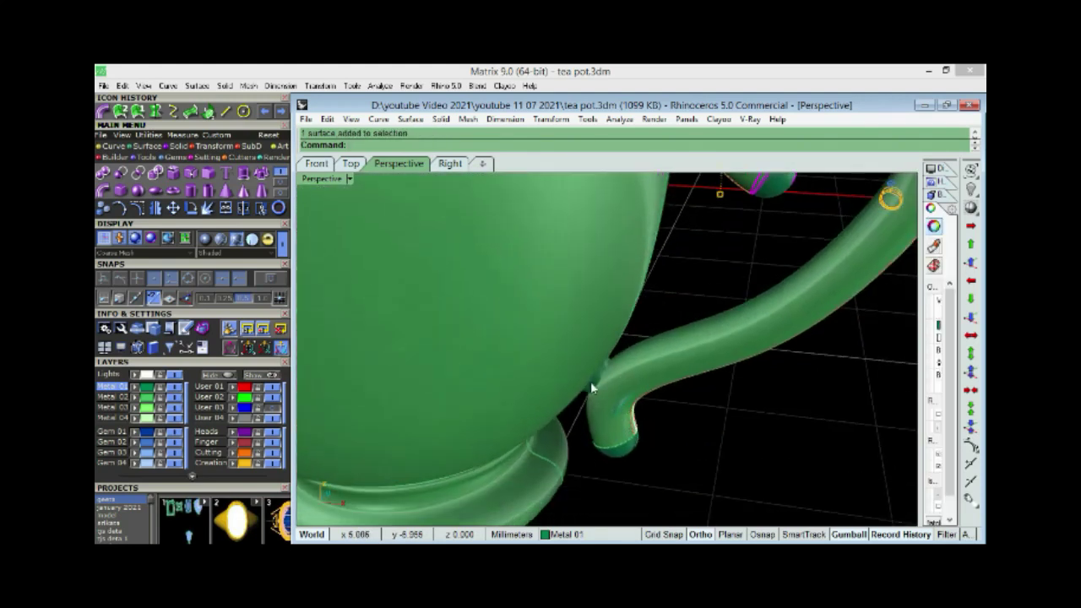
scroll(591, 384, up, 4)
right_drag(686, 471, 690, 384)
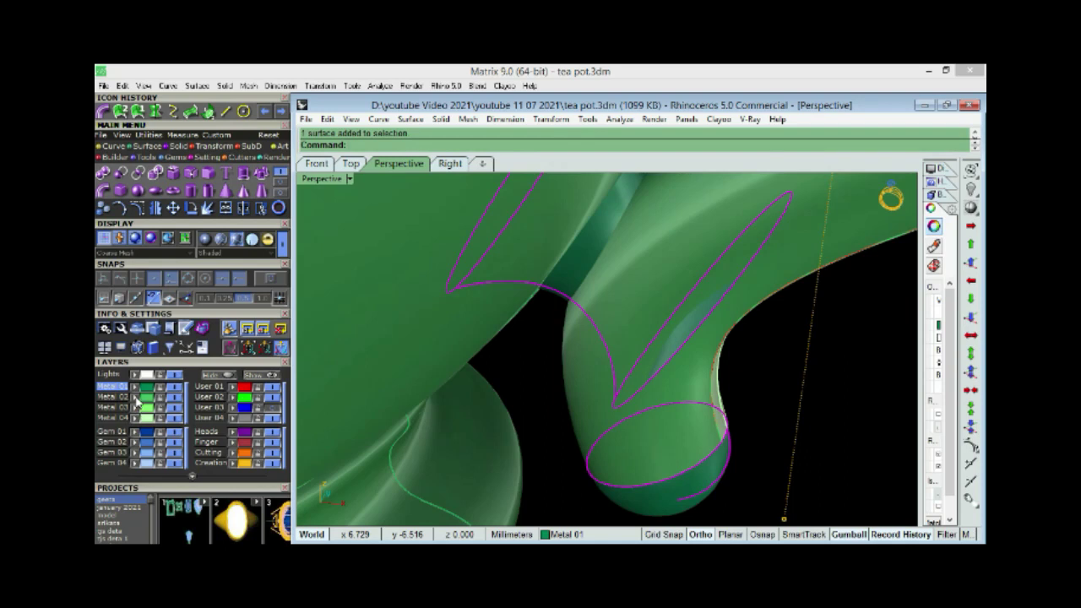
click(800, 392)
scroll(620, 402, down, 3)
click(518, 456)
scroll(608, 402, down, 2)
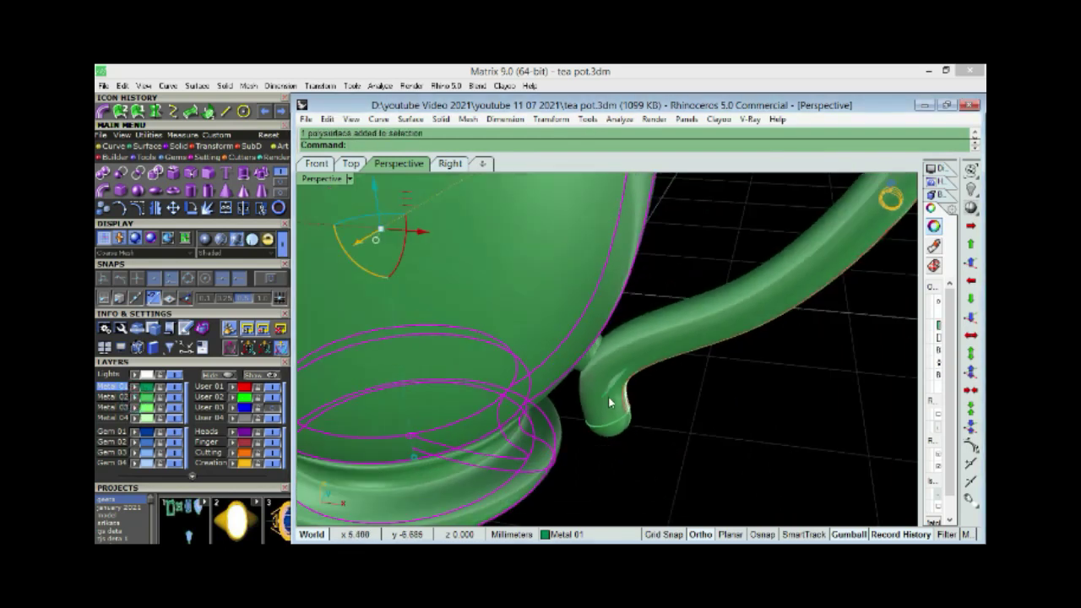
scroll(608, 397, down, 3)
right_drag(608, 397, 700, 458)
key(Escape)
scroll(593, 302, up, 2)
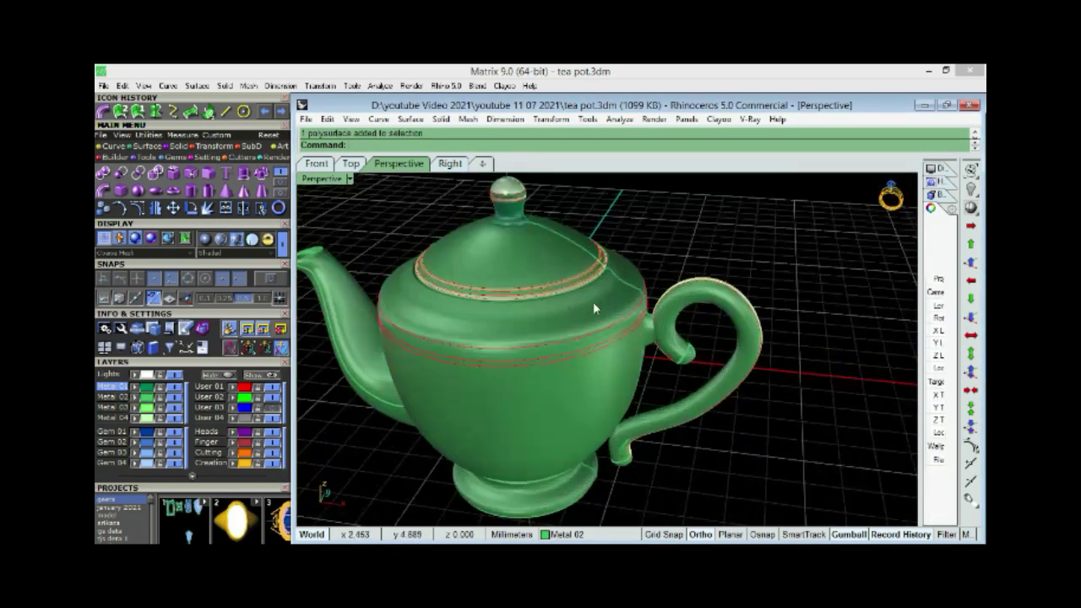
scroll(593, 302, up, 3)
Step: Offset the lid rim curve 0.3 along the lid surface
scroll(604, 303, up, 2)
scroll(614, 308, down, 3)
ctrl+shift+click(657, 304)
scroll(650, 280, up, 3)
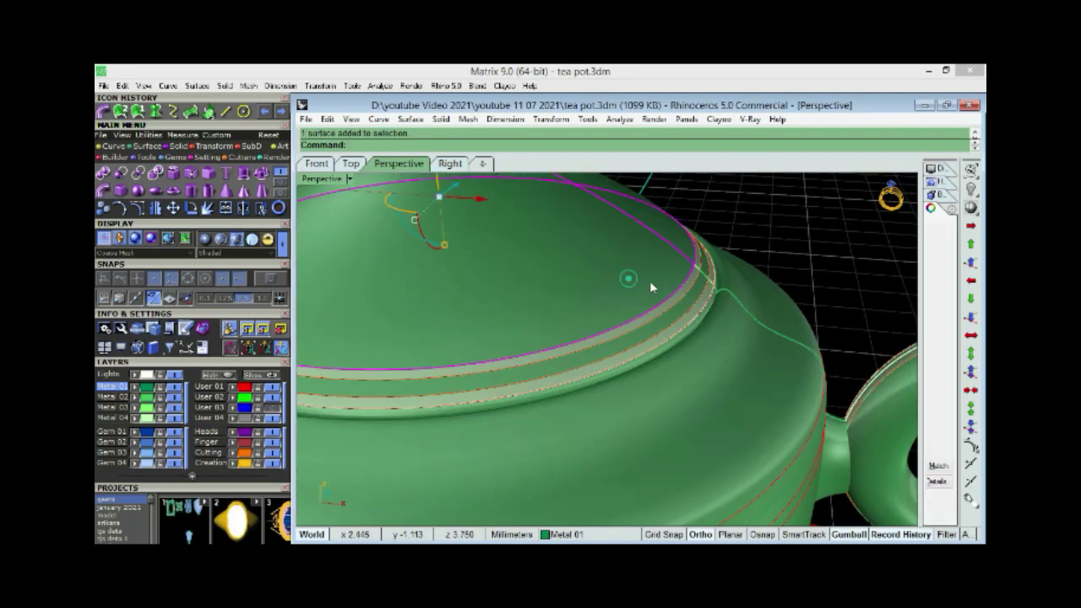
scroll(659, 287, up, 3)
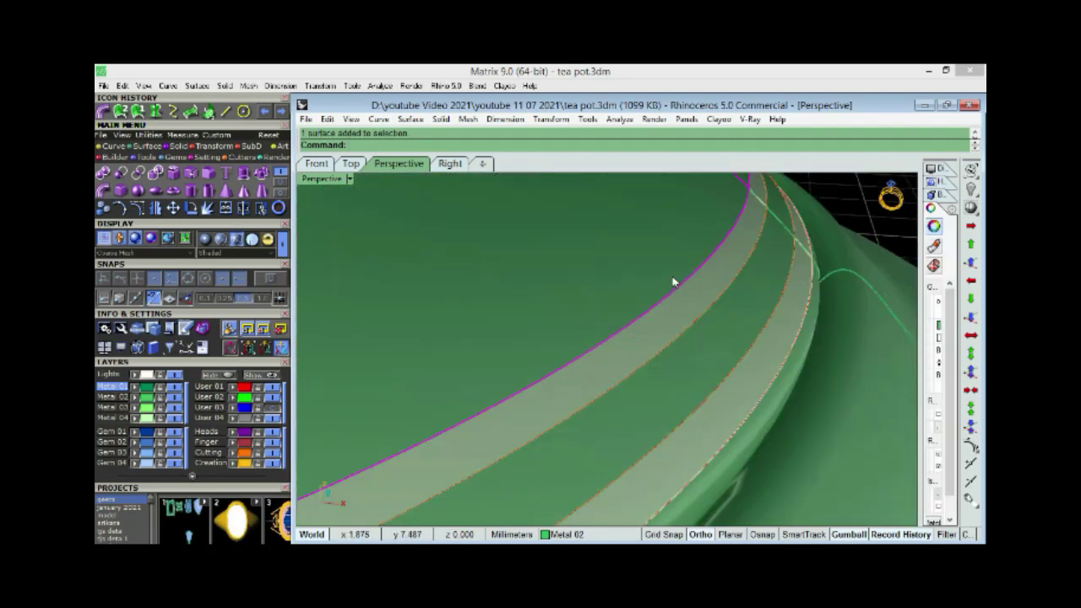
click(671, 297)
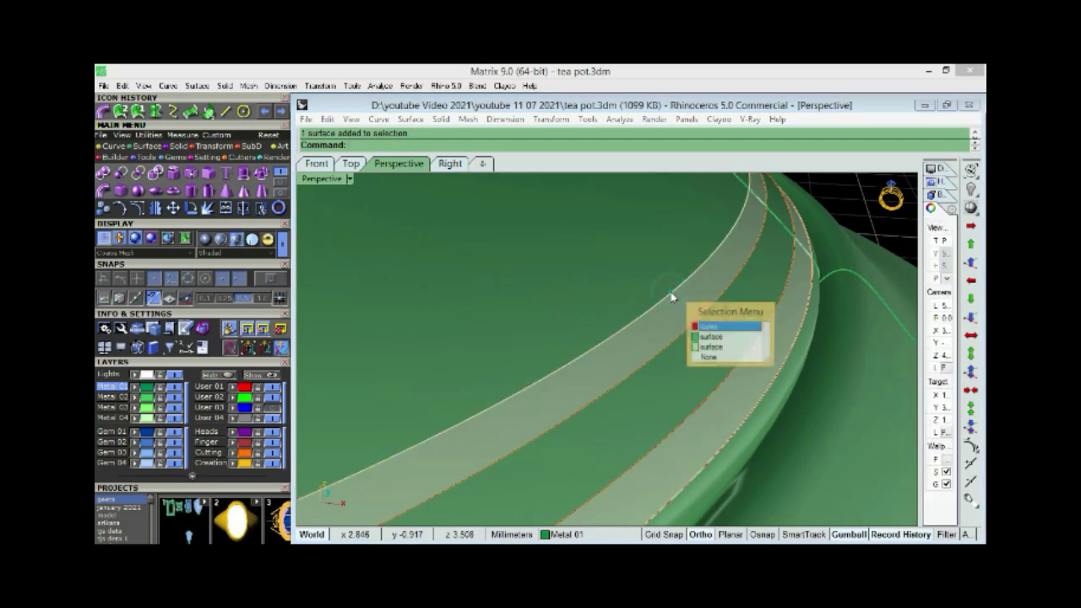
text(O)
key(Return)
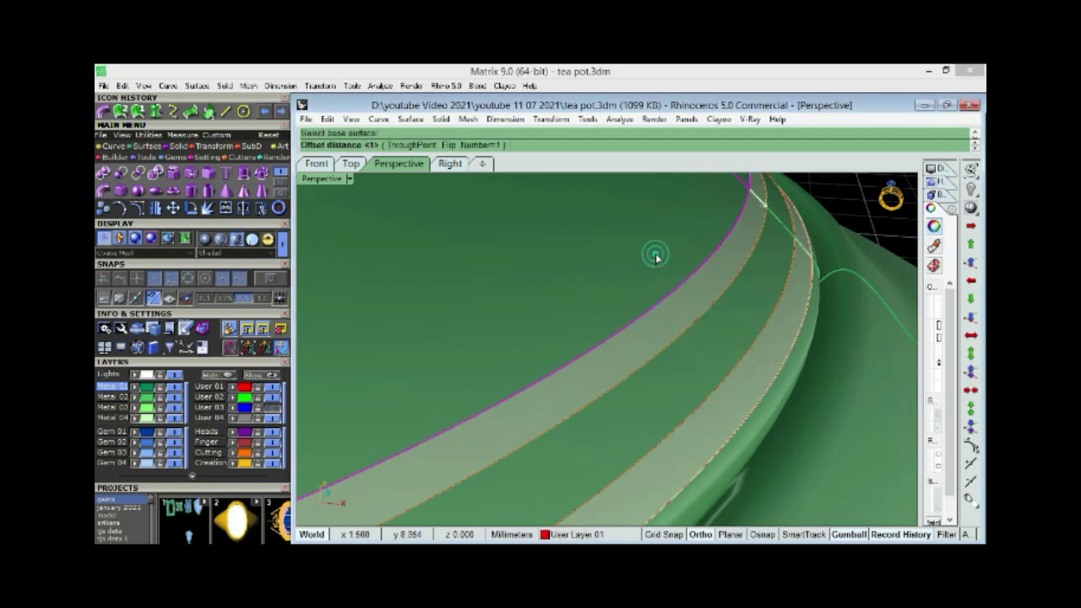
scroll(663, 279, down, 3)
scroll(670, 290, up, 3)
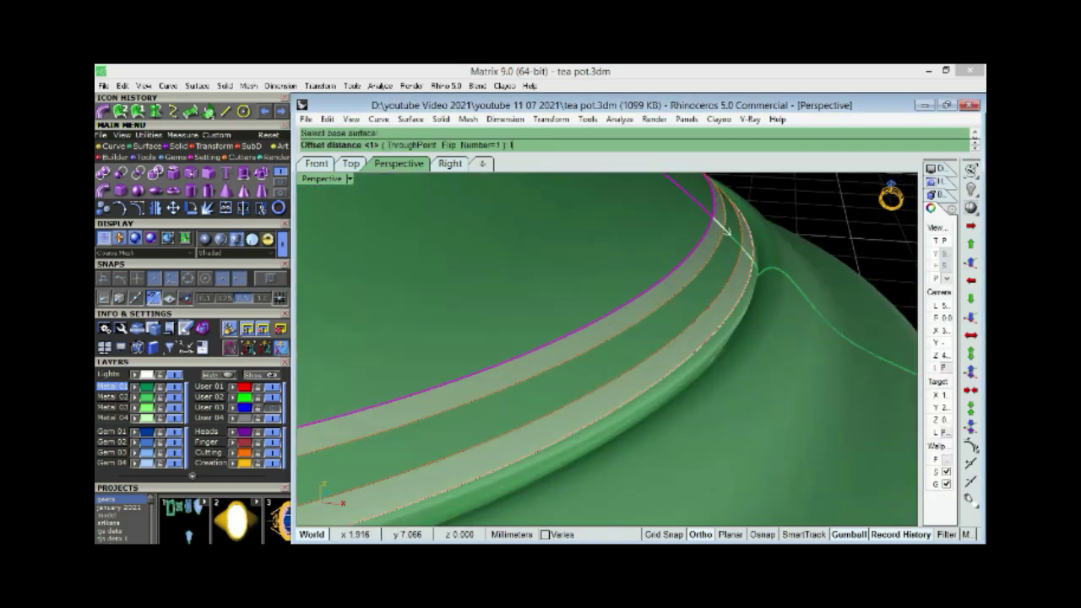
text(3)
key(Return)
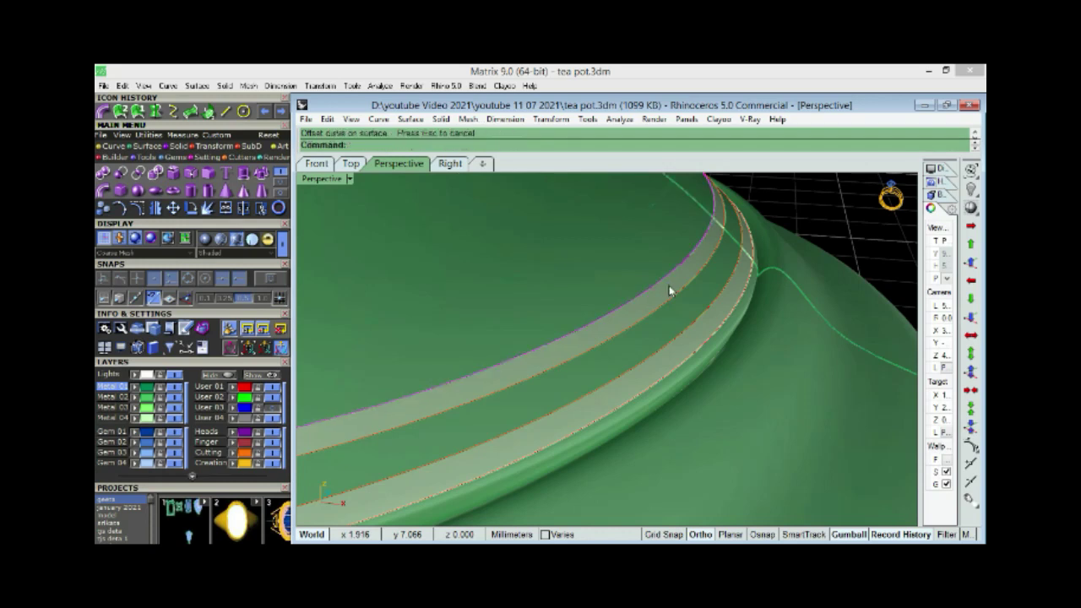
Step: Create a second 0.3 offset curve on the lid surface beside the first
click(649, 250)
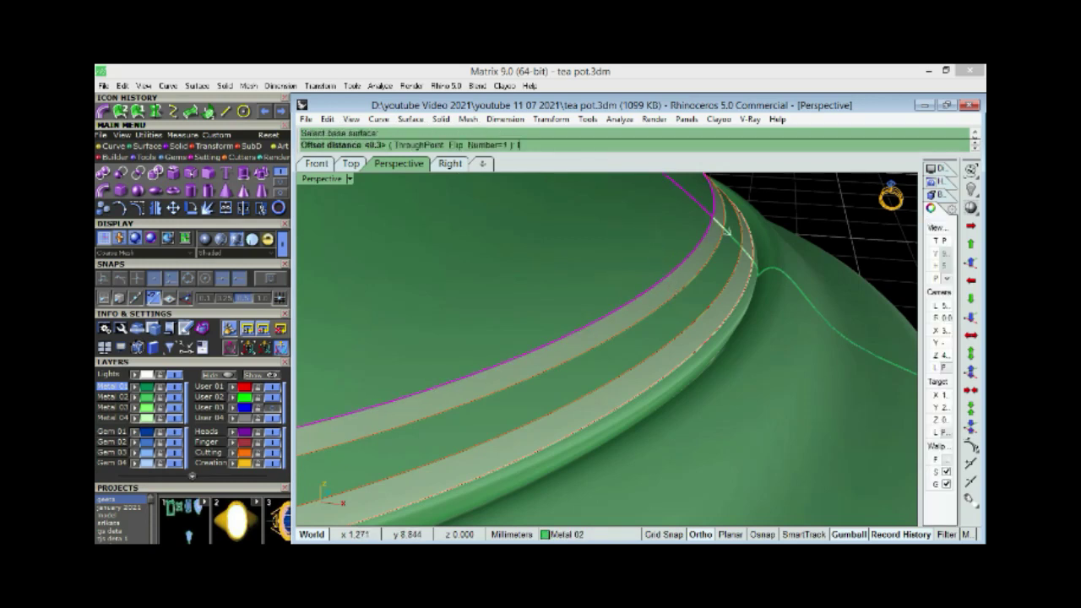
text(1)
key(Escape)
click(605, 210)
key(Return)
click(661, 257)
key(Return)
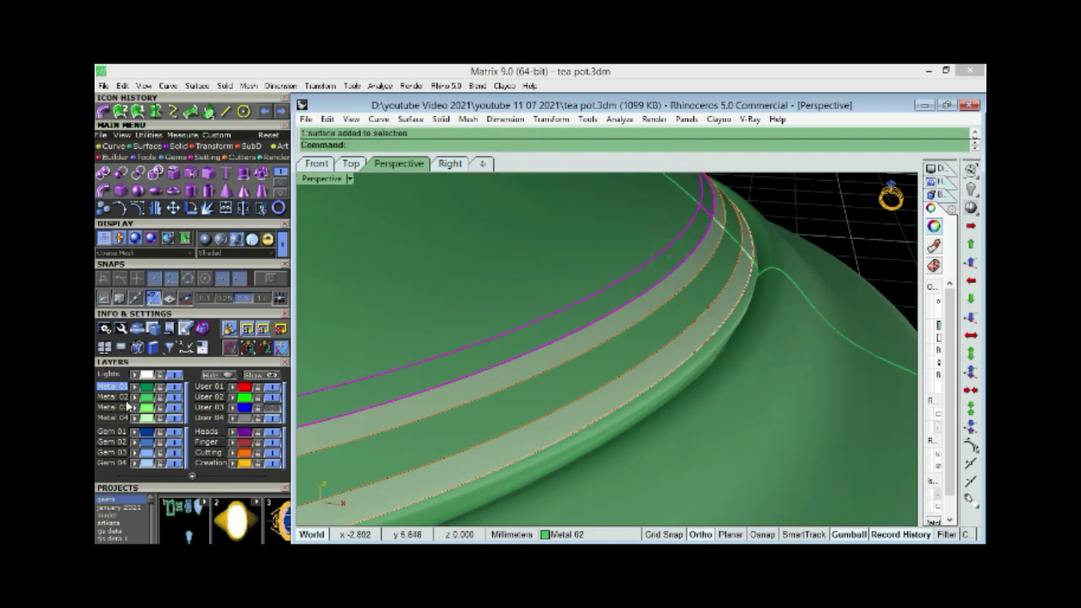
scroll(705, 252, down, 5)
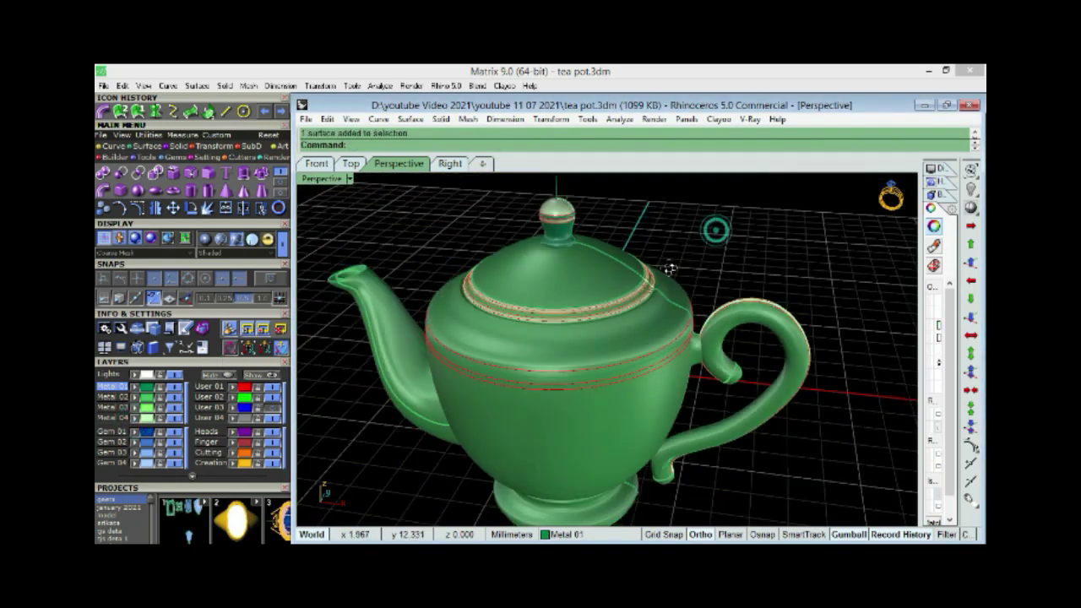
key(ctrl+F1)
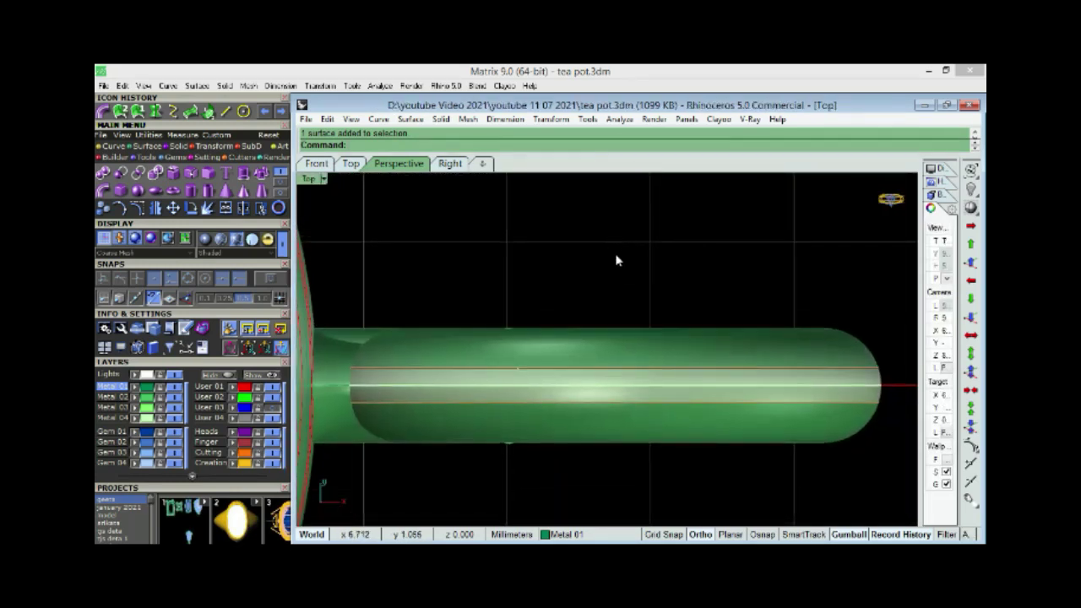
key(ctrl+F4)
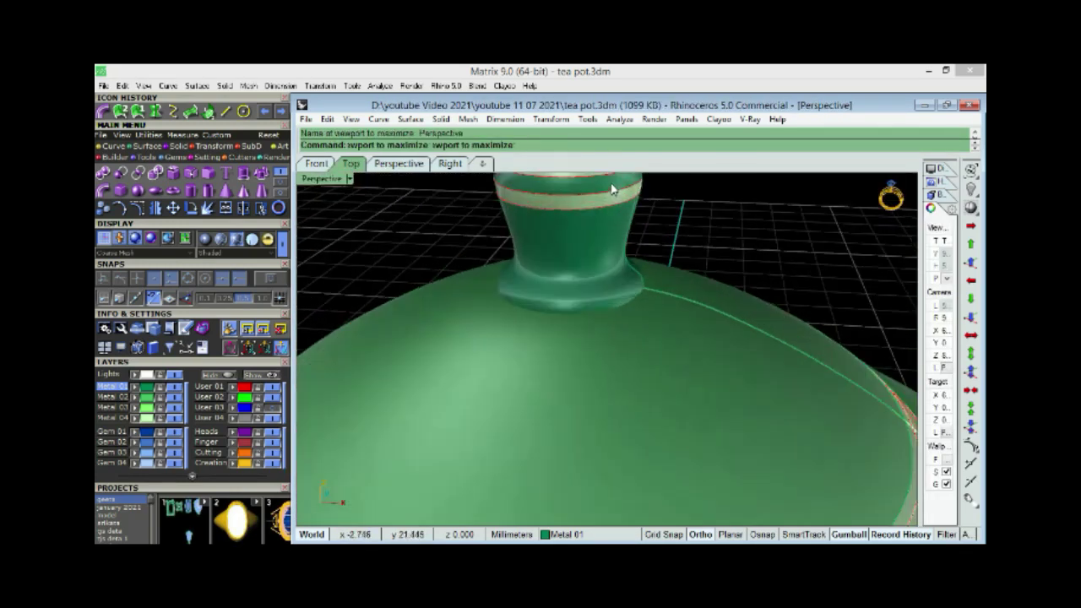
click(608, 189)
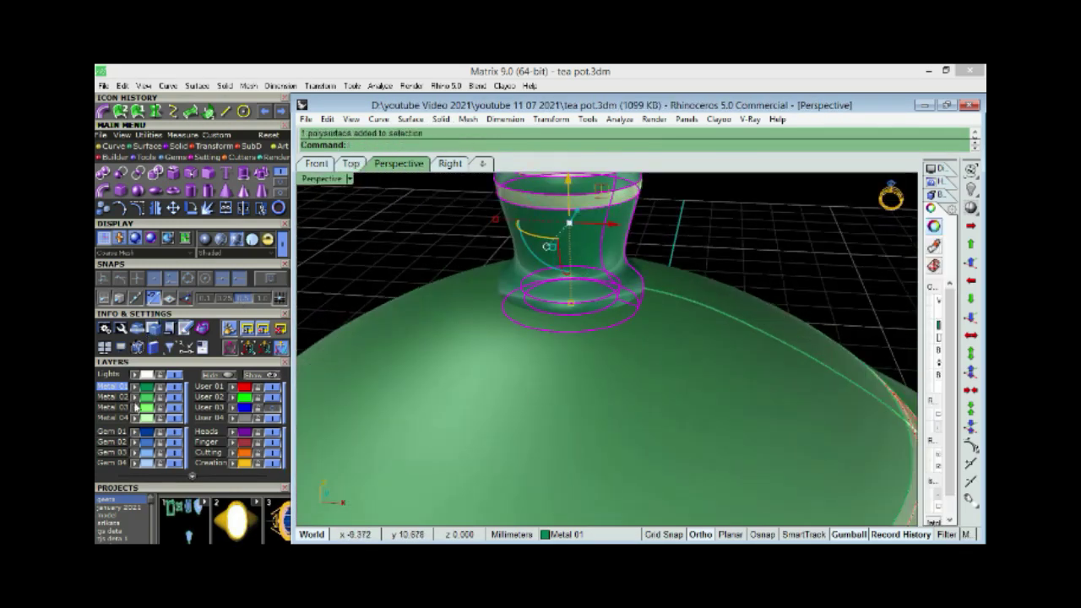
key(Escape)
key(ctrl+shift+e)
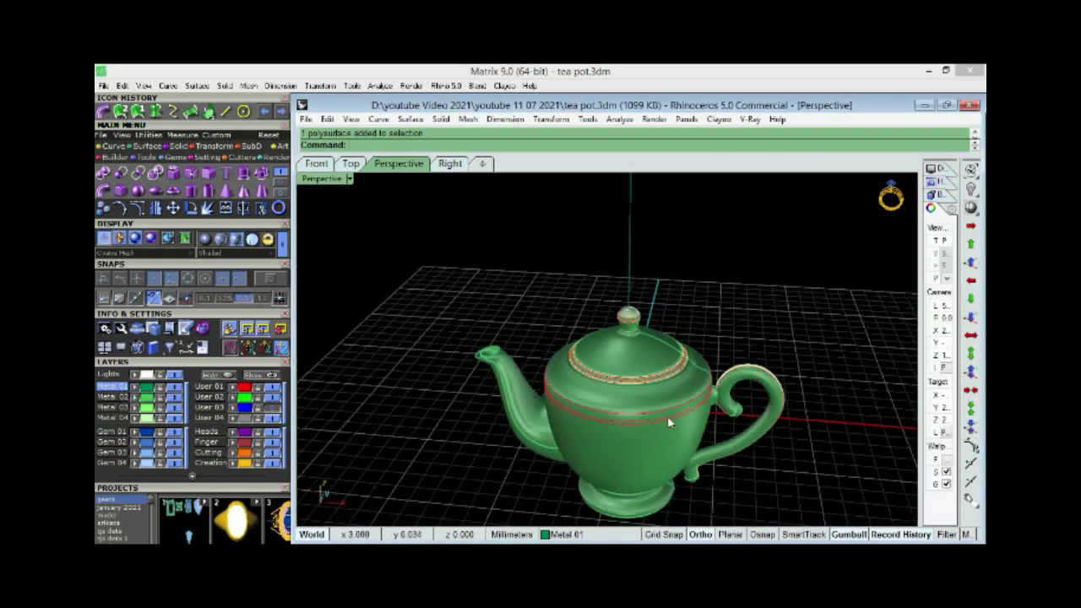
scroll(651, 379, up, 3)
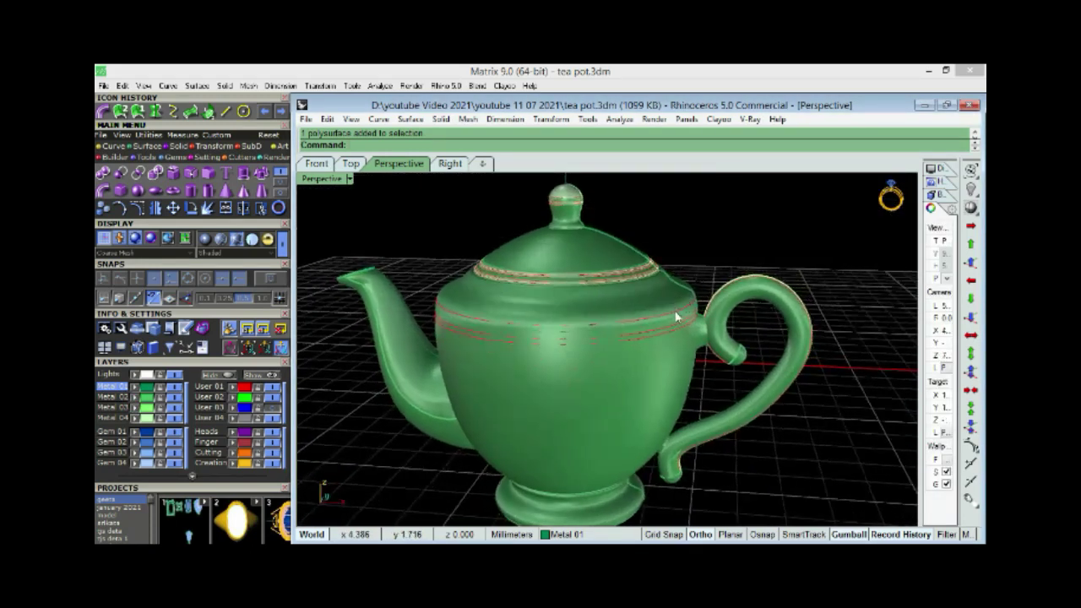
scroll(639, 288, up, 5)
Step: Split the teapot body into 5 pieces using the shoulder band curves as cutters
click(639, 288)
text(split)
key(Return)
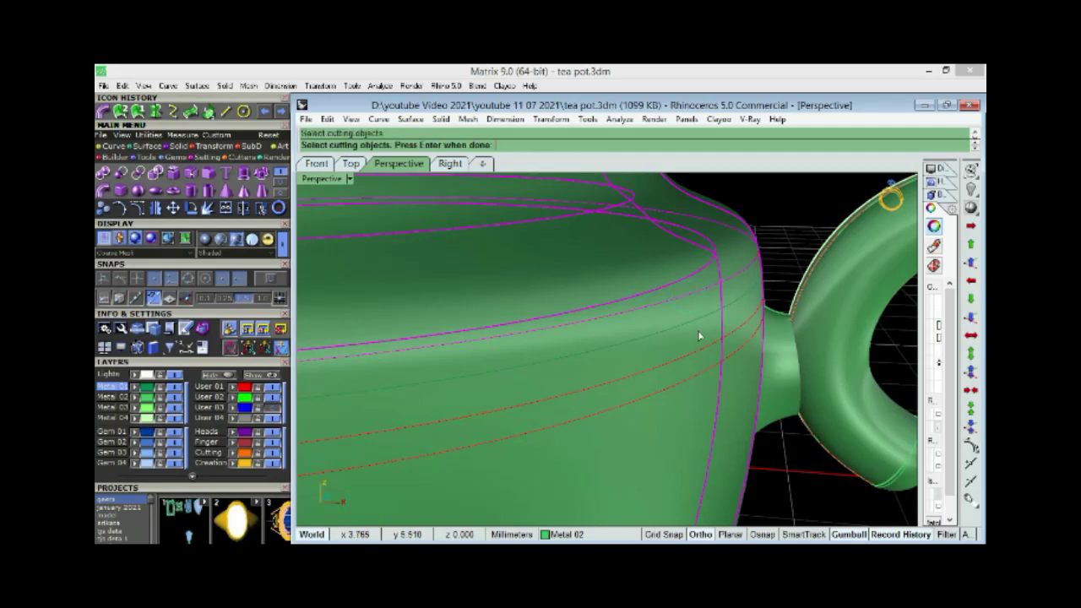
click(703, 341)
key(Return)
click(700, 365)
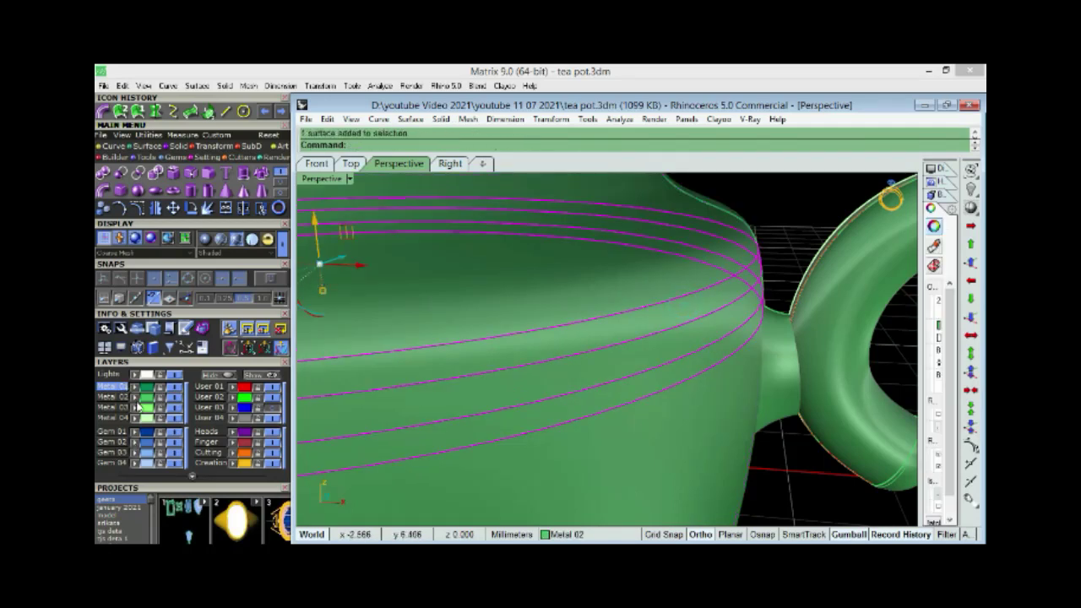
key(Escape)
scroll(736, 212, down, 3)
scroll(739, 307, down, 5)
mouse_move(663, 256)
right_down()
mouse_move(599, 338)
mouse_move(594, 327)
mouse_move(656, 326)
mouse_move(577, 309)
mouse_move(594, 309)
right_up()
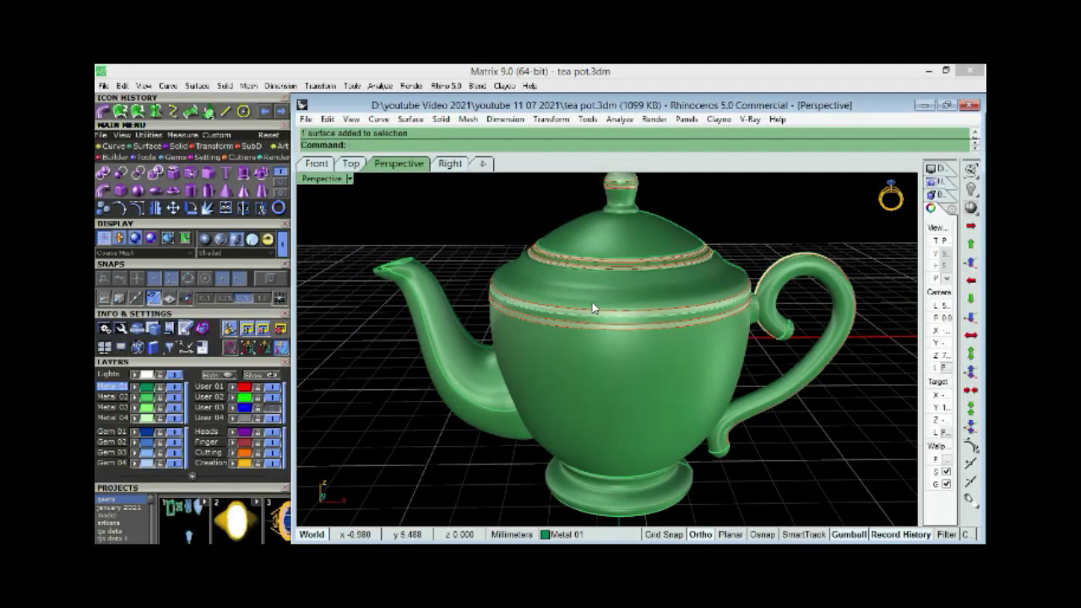